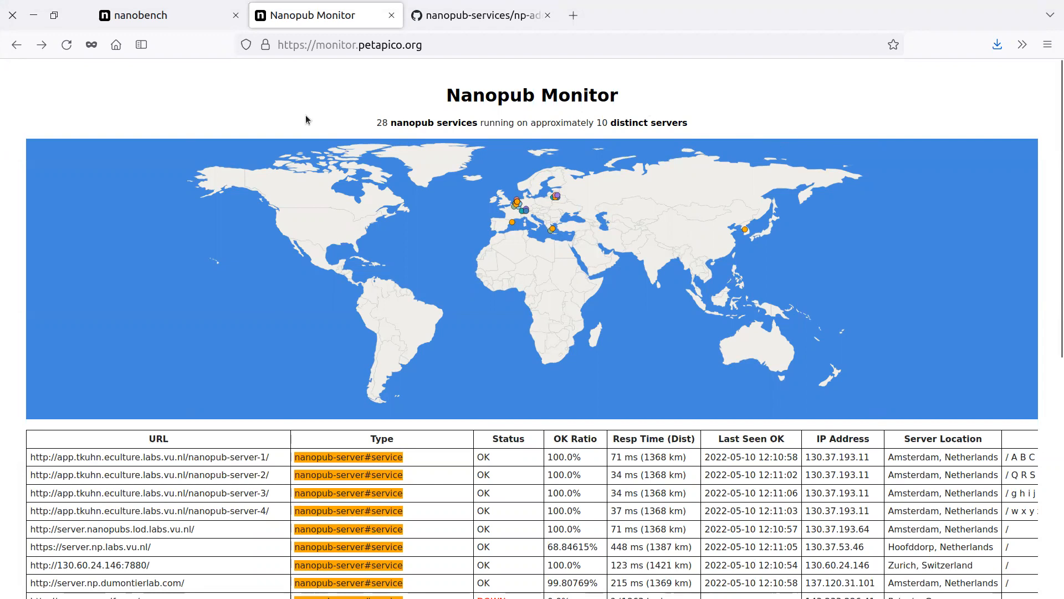
Look at the nanobench form for introducing a new idea, and return to the Nanopub Monitor.
click(172, 19)
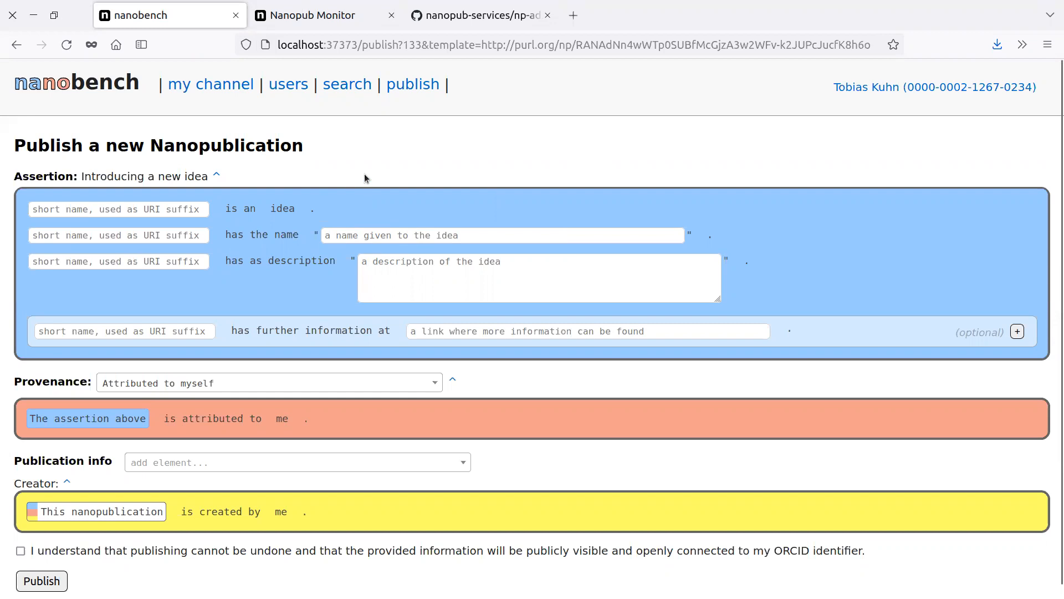
click(320, 18)
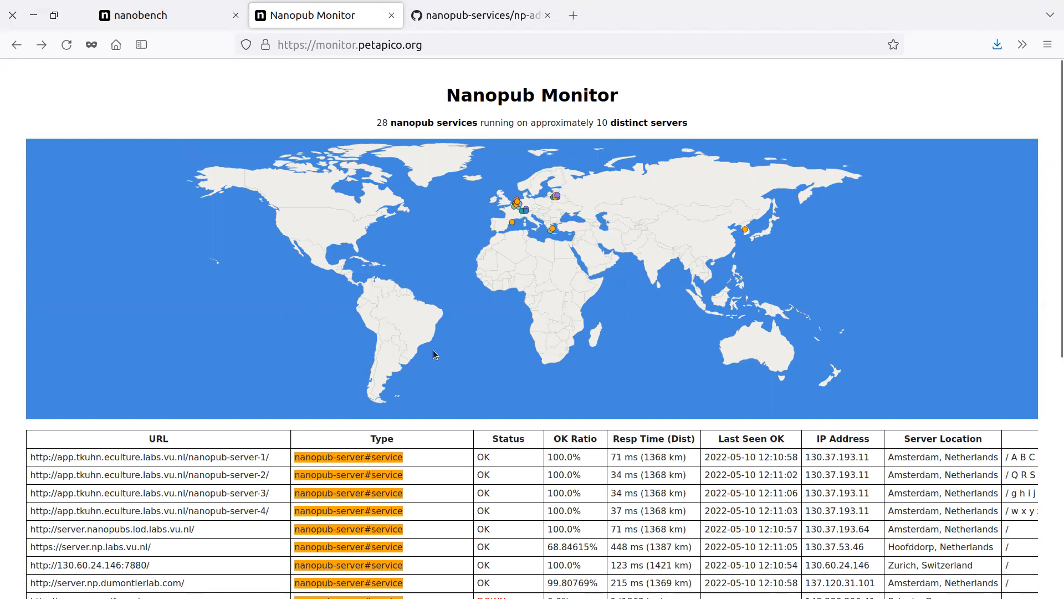
Open the nanopublication list of the server.nanopubs.lod.labs.vu.nl server, with the page zoom reset to default.
scroll(195, 434, down, 5)
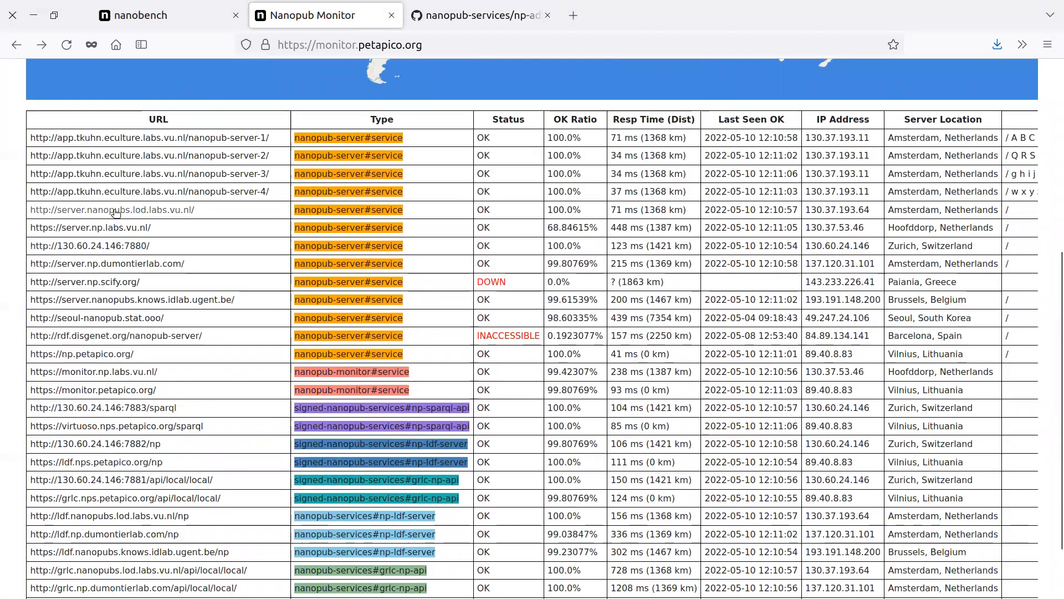
click(191, 212)
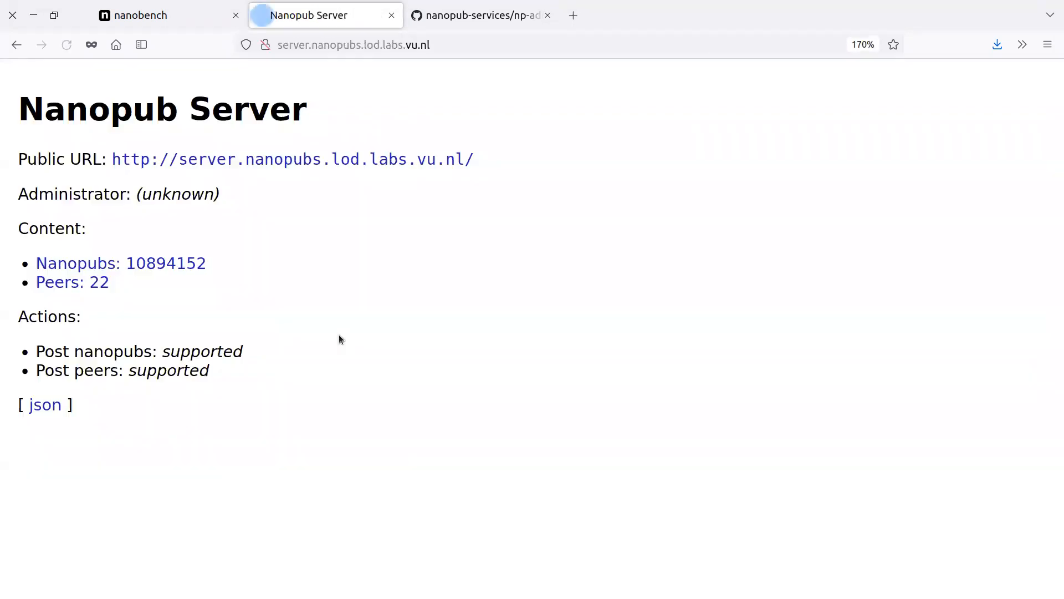
click(865, 44)
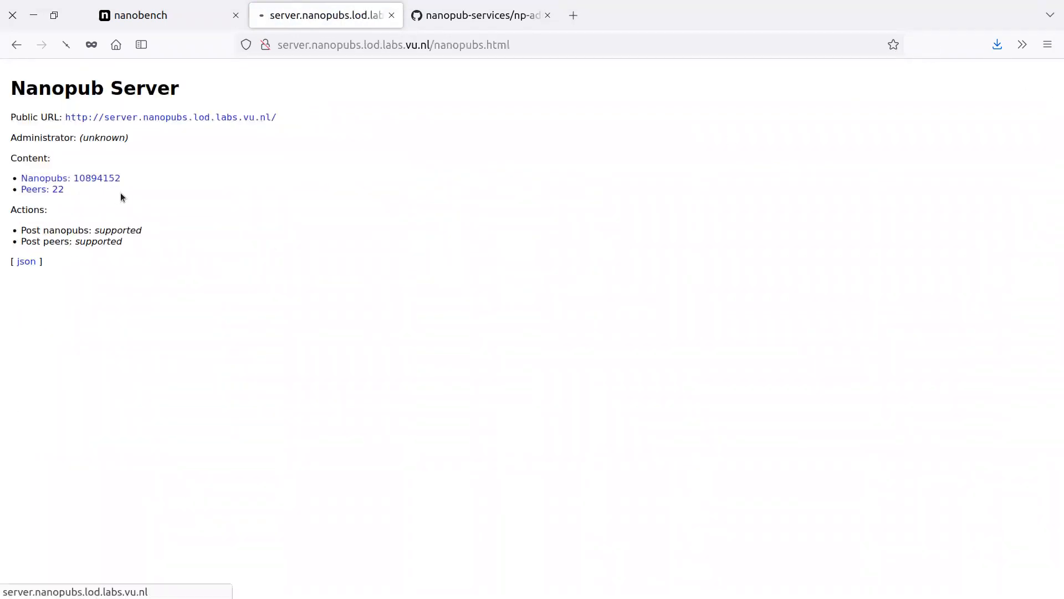
click(108, 182)
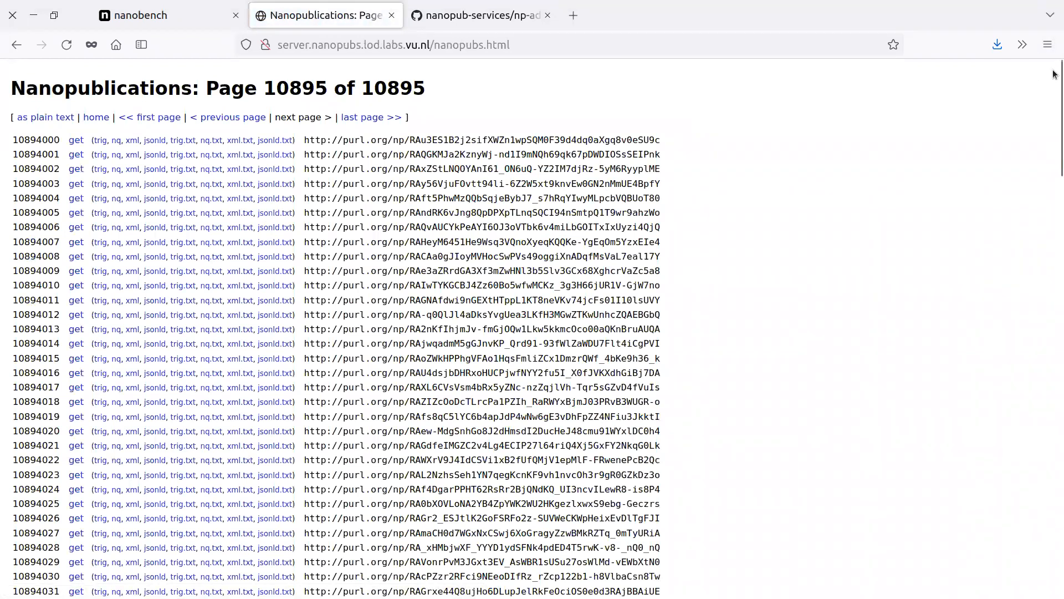
Open the last nanopublication in the server's list, number 10894151, and review its assertion, provenance and publication info.
drag(1059, 67, 1026, 577)
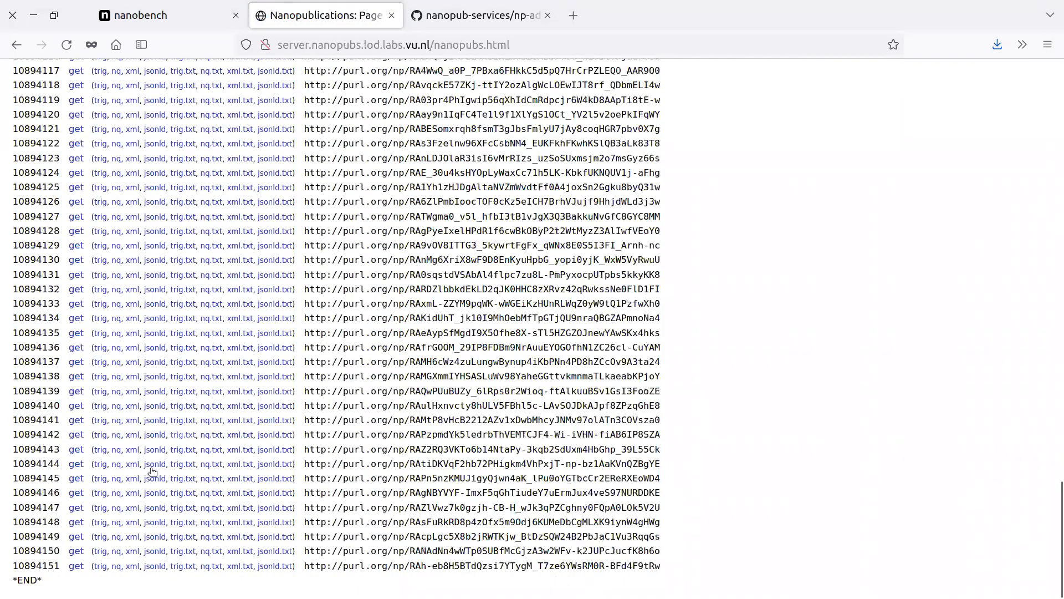
click(77, 566)
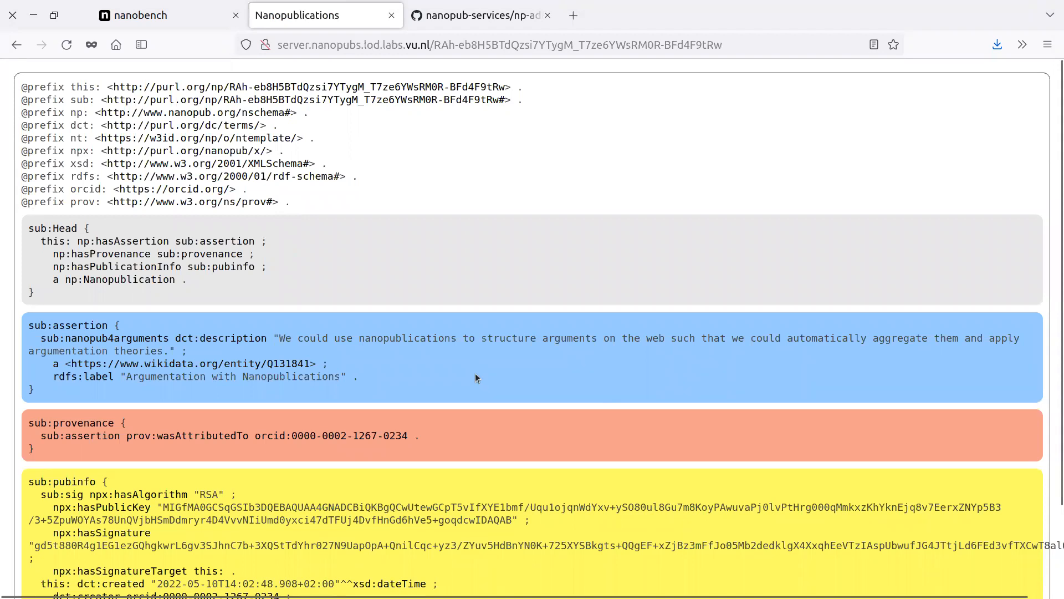
scroll(479, 380, down, 2)
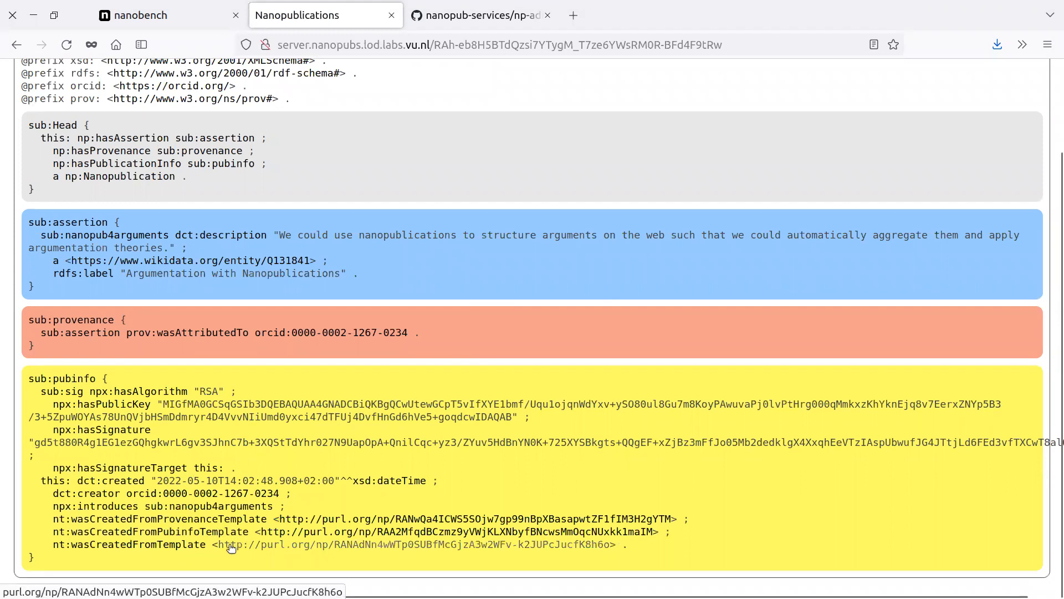
Inspect the assertion template the nanopublication was created from, and return to the nanopublication.
click(248, 548)
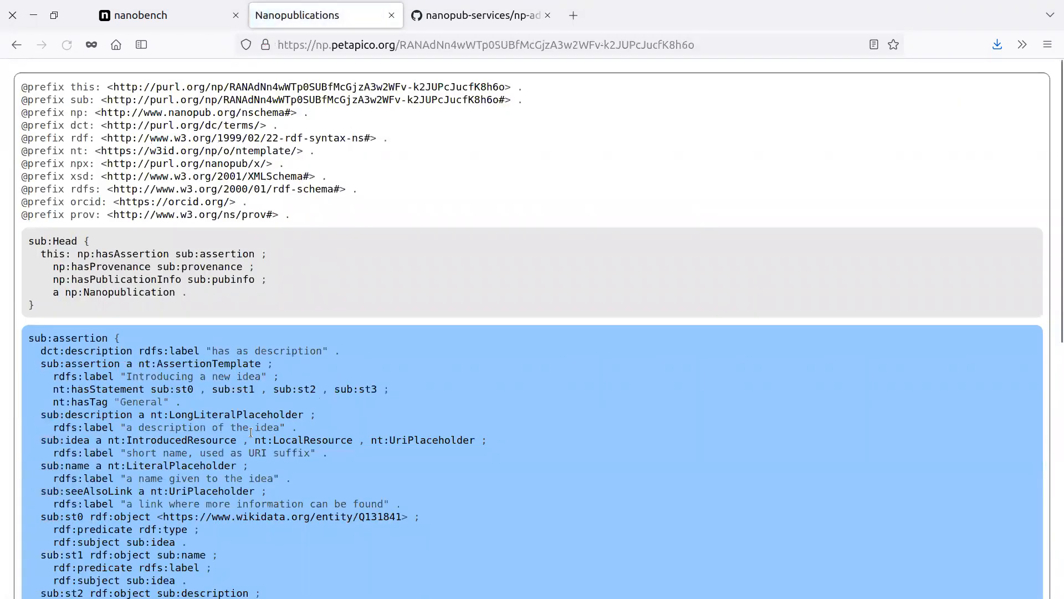
scroll(314, 381, down, 4)
scroll(310, 384, up, 3)
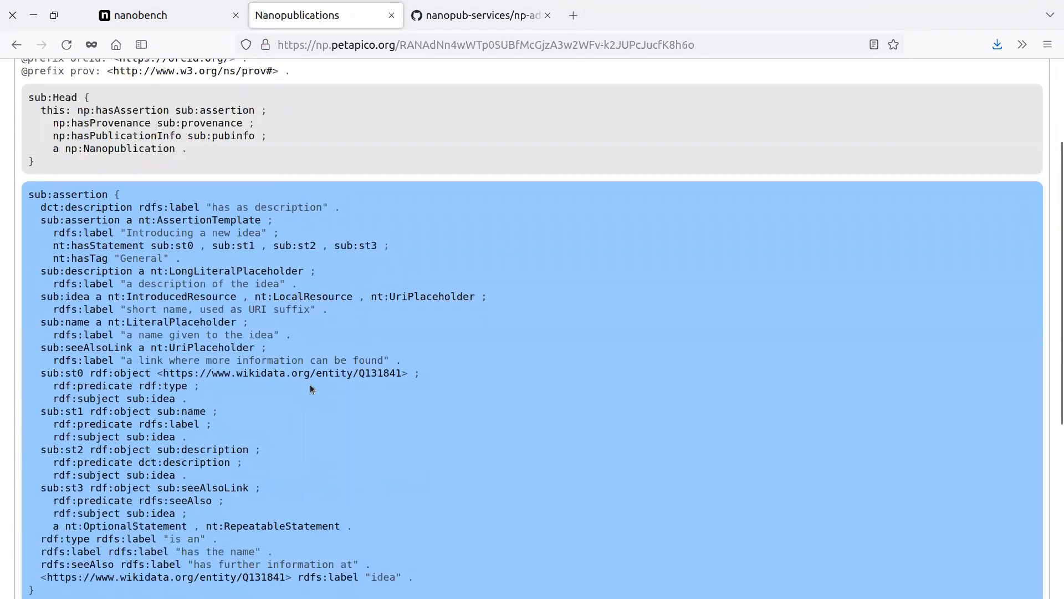
click(16, 44)
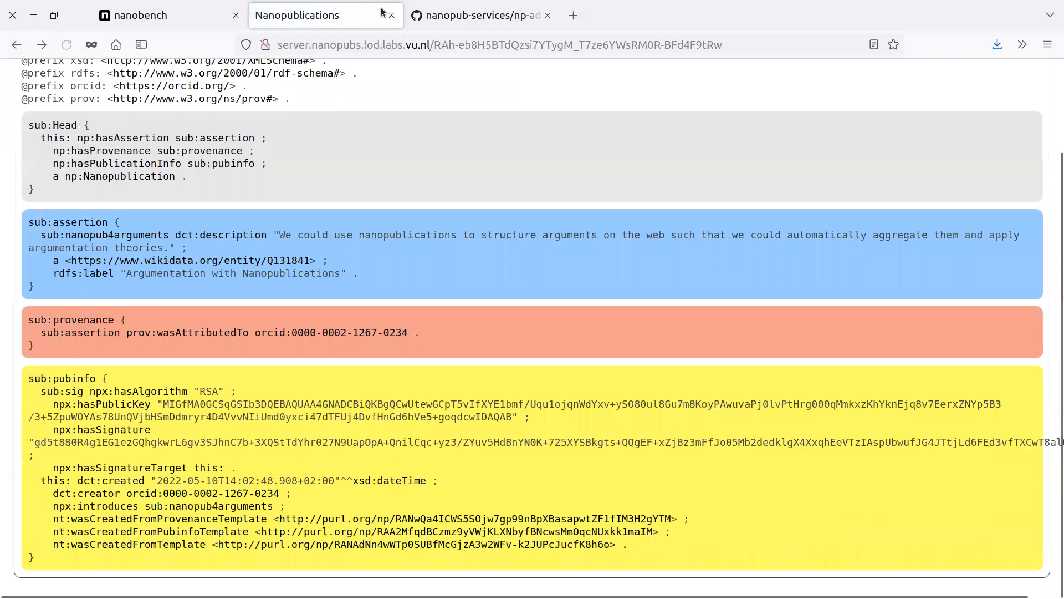
View the np-admin-graph.trig file on GitHub, and go back to the service table of the Nanopub Monitor.
click(416, 14)
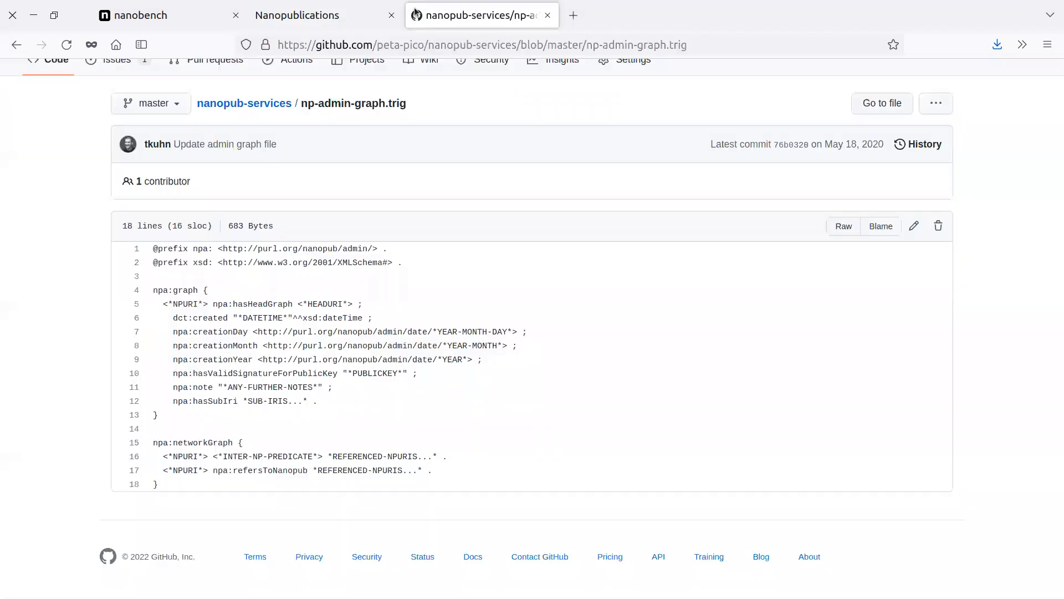
click(352, 16)
click(11, 44)
click(11, 44)
click(11, 45)
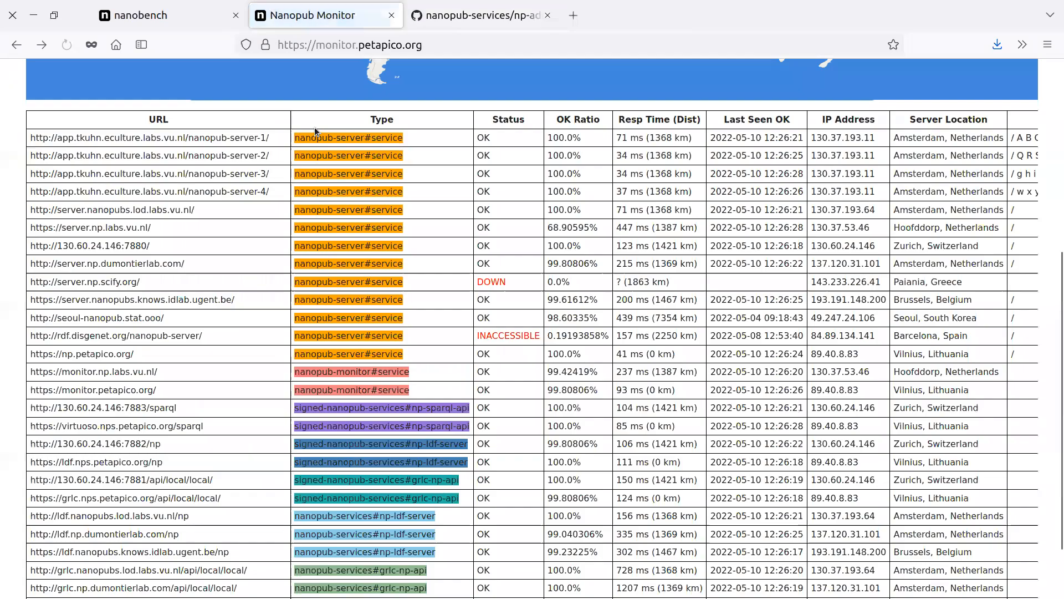
Highlight the signed-nanopub-services rows in the service table, and highlight the signed np-ldf-server entries among them.
scroll(478, 341, down, 3)
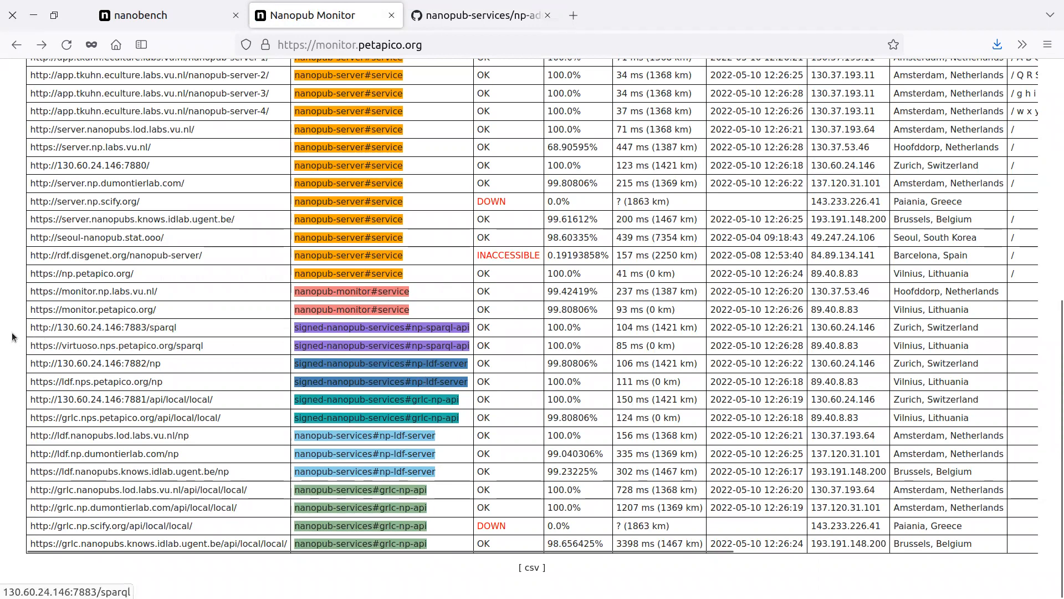
drag(8, 329, 473, 422)
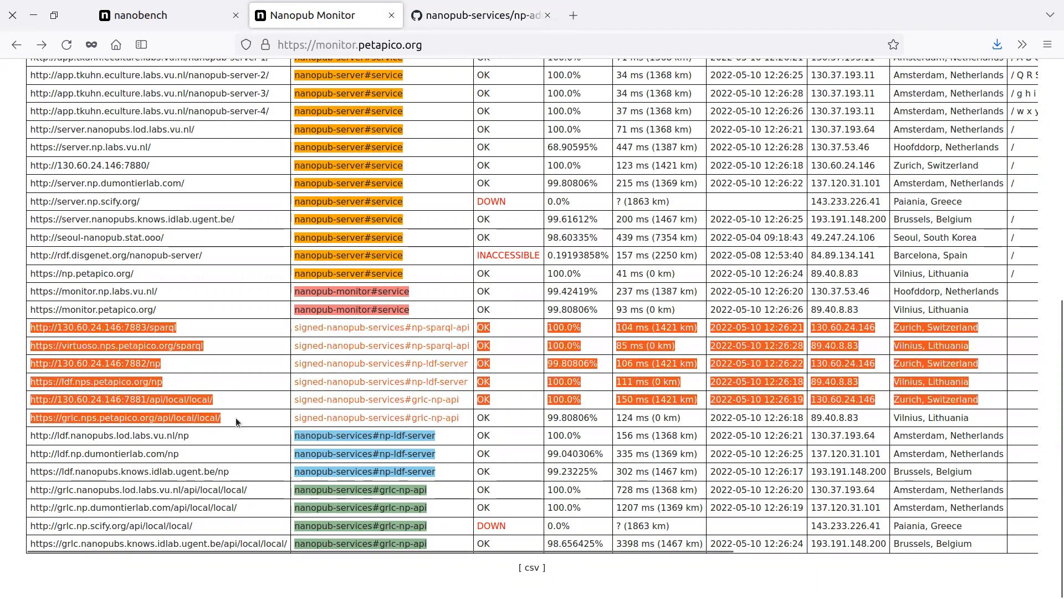
click(11, 391)
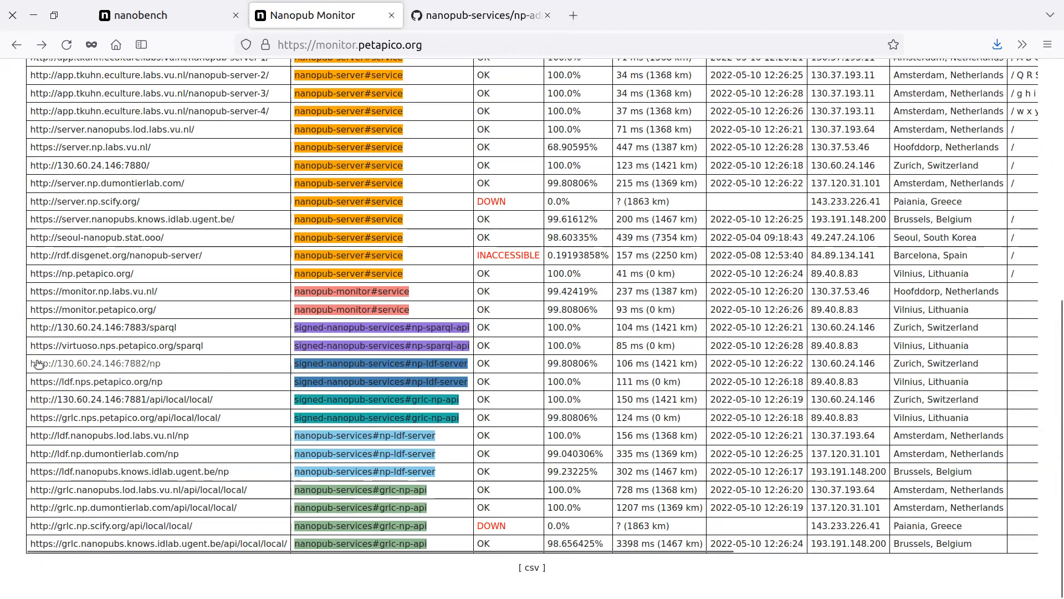
drag(21, 361, 275, 389)
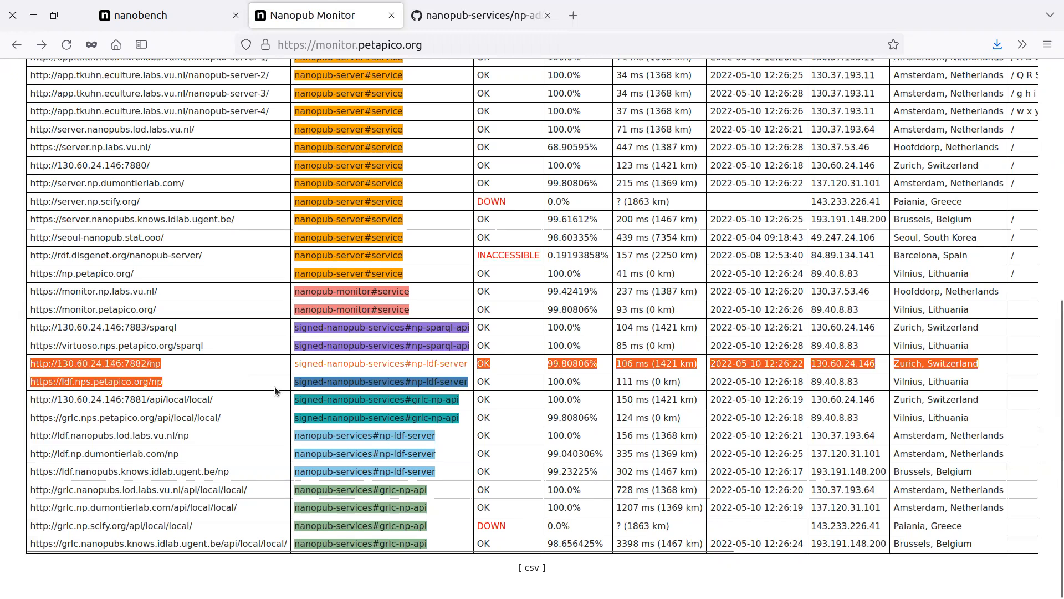
click(15, 381)
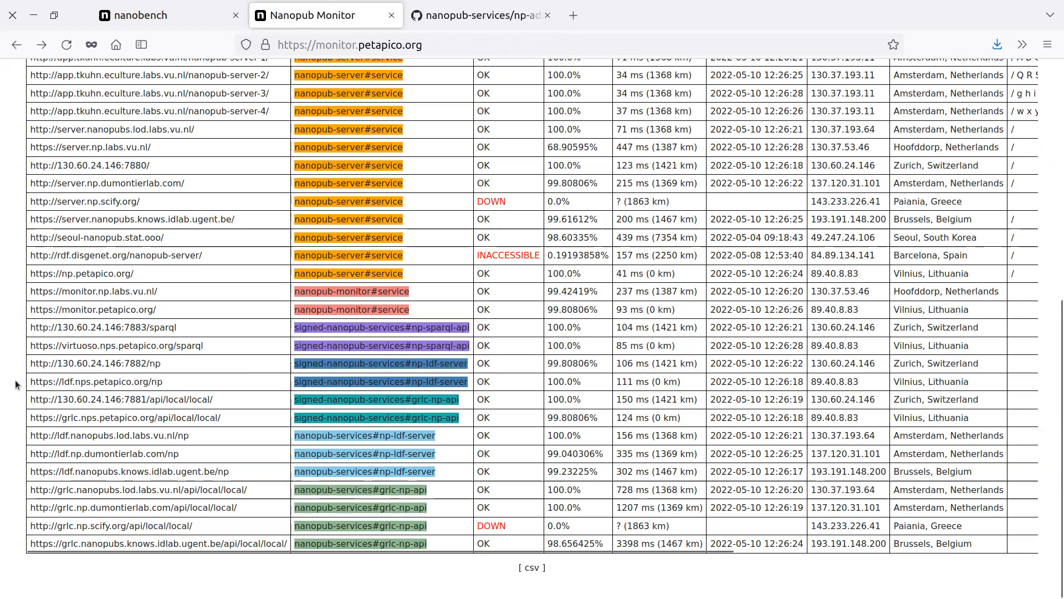
middle_click(120, 382)
key(ctrl+Tab)
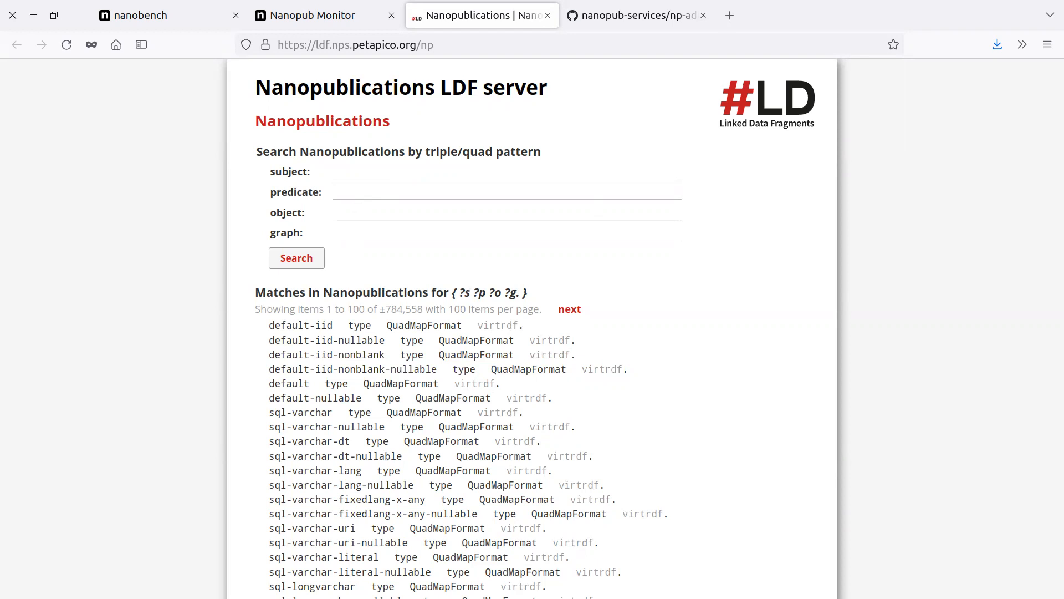
click(357, 212)
text(https://www.wikidata.org/entity/Q131841)
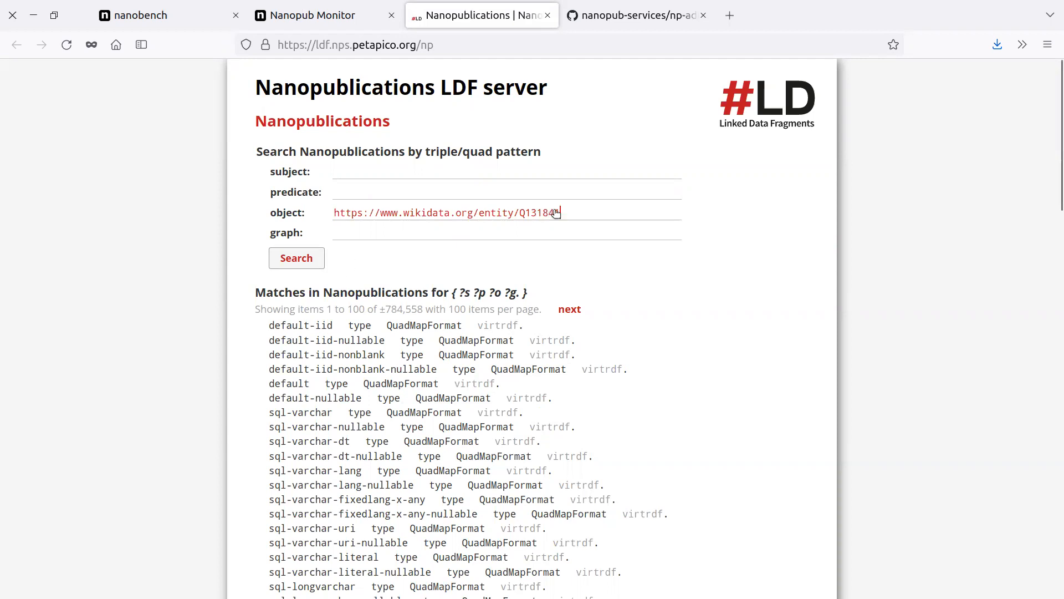
click(299, 260)
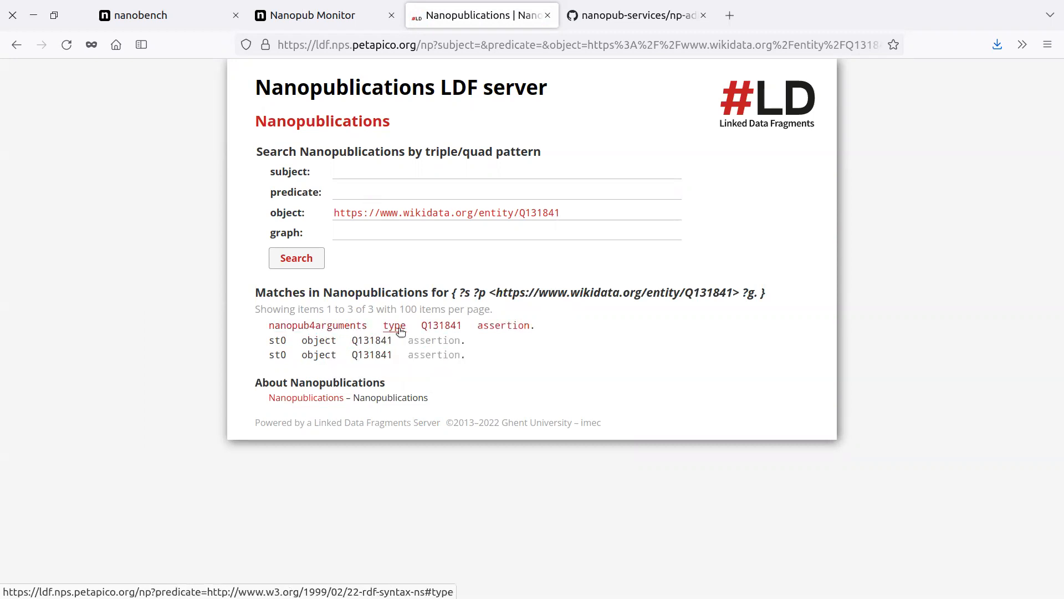
Open the assertion graph of the nanopub4arguments match and search for that graph's URI as the object instead.
click(492, 328)
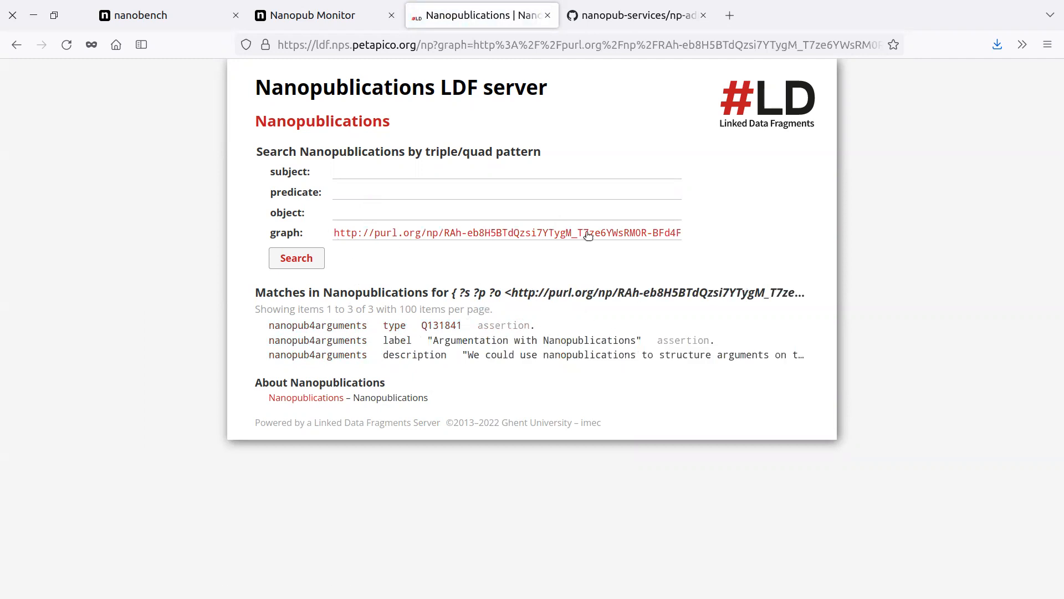
key(ctrl+a)
key(BackSpace)
click(471, 216)
text(http://purl.org/np/RAh-eb8H5BTdQzsi7YTygM_T7ze6YWsRMOR-BFd4F9tRw#assertion)
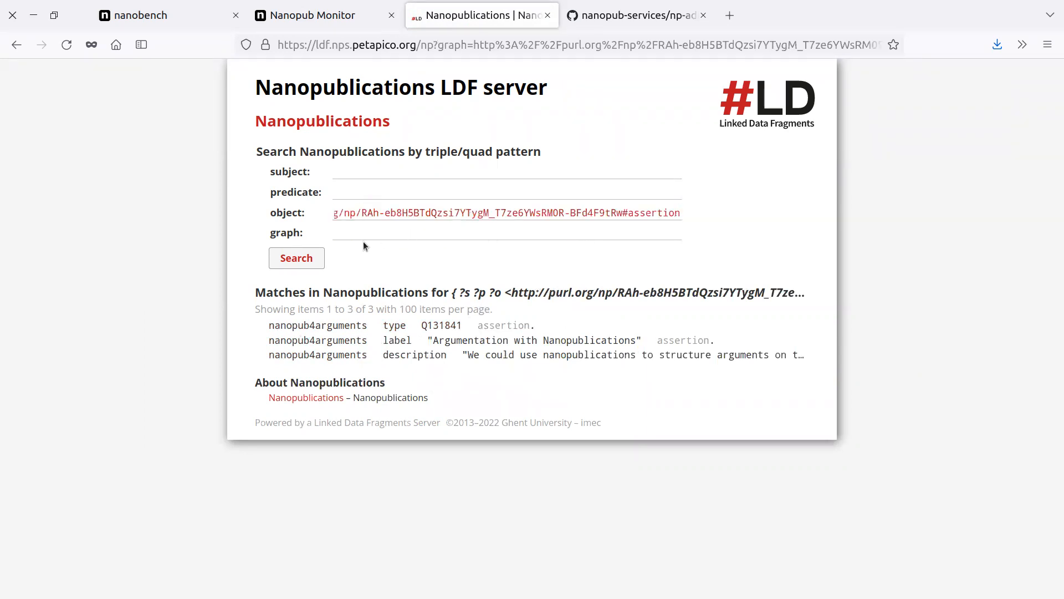
click(313, 260)
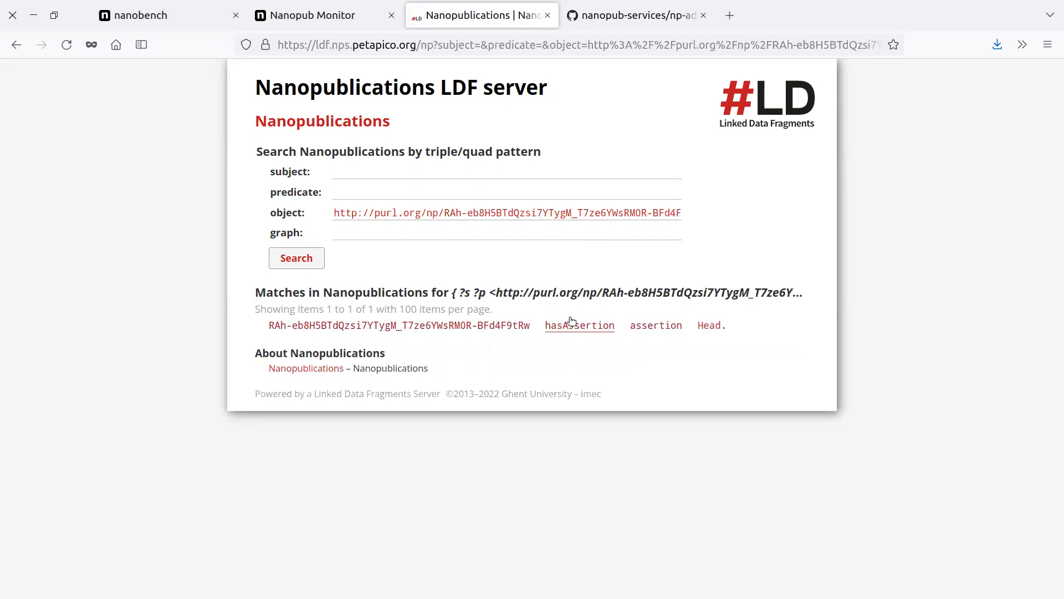
Copy the link of the nanopublication in the hasAssertion match and list all statements with that nanopublication as subject.
right_click(461, 326)
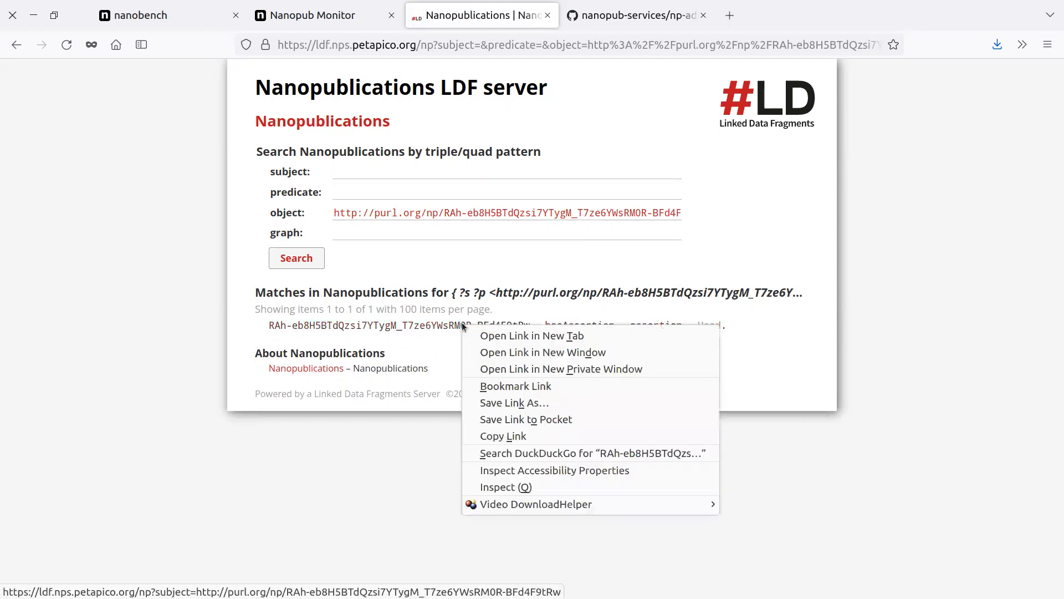
click(514, 437)
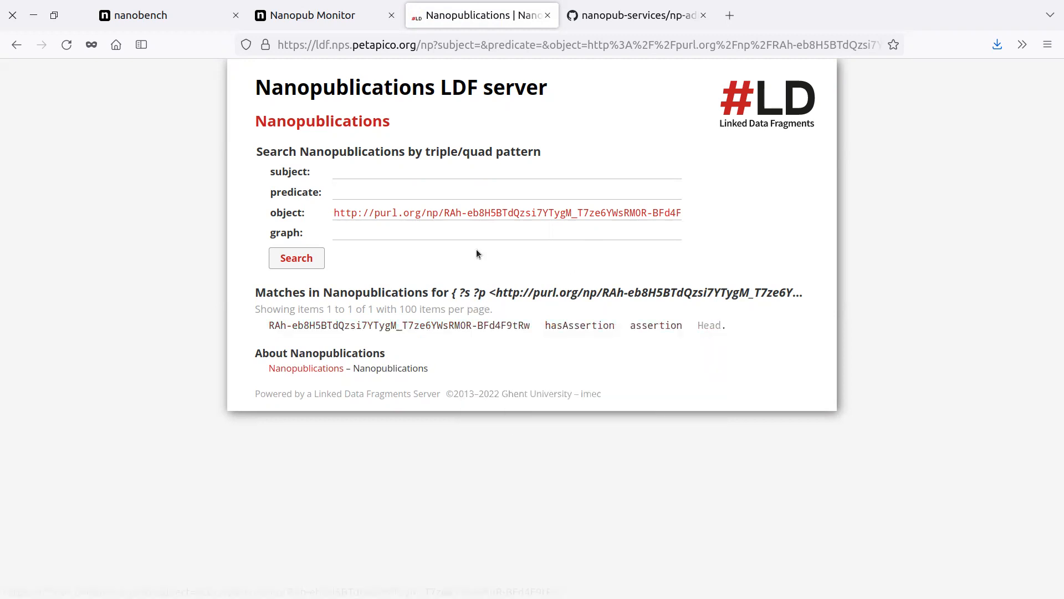
click(392, 325)
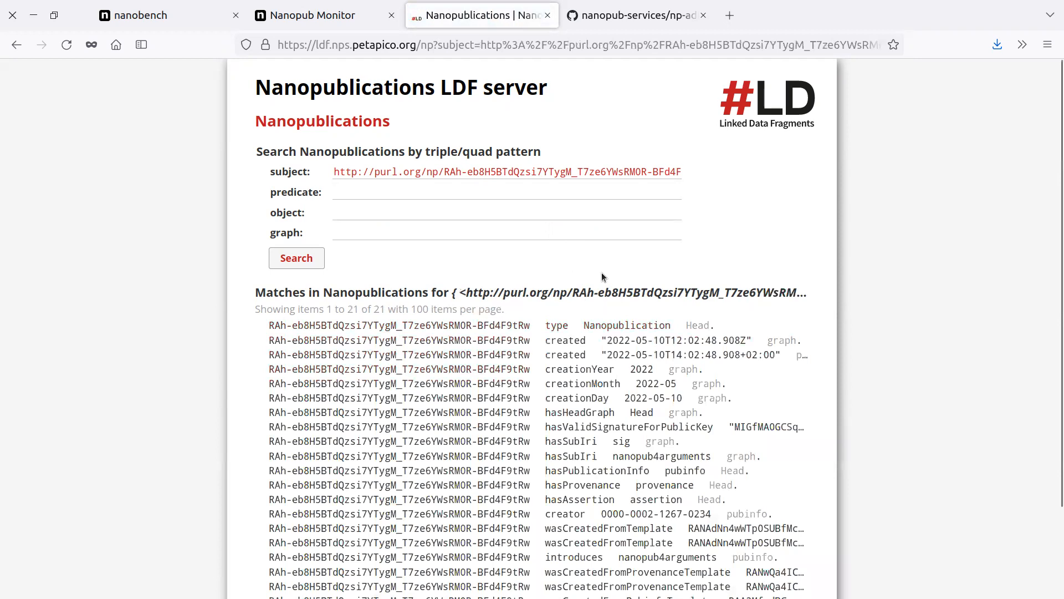
scroll(602, 276, down, 3)
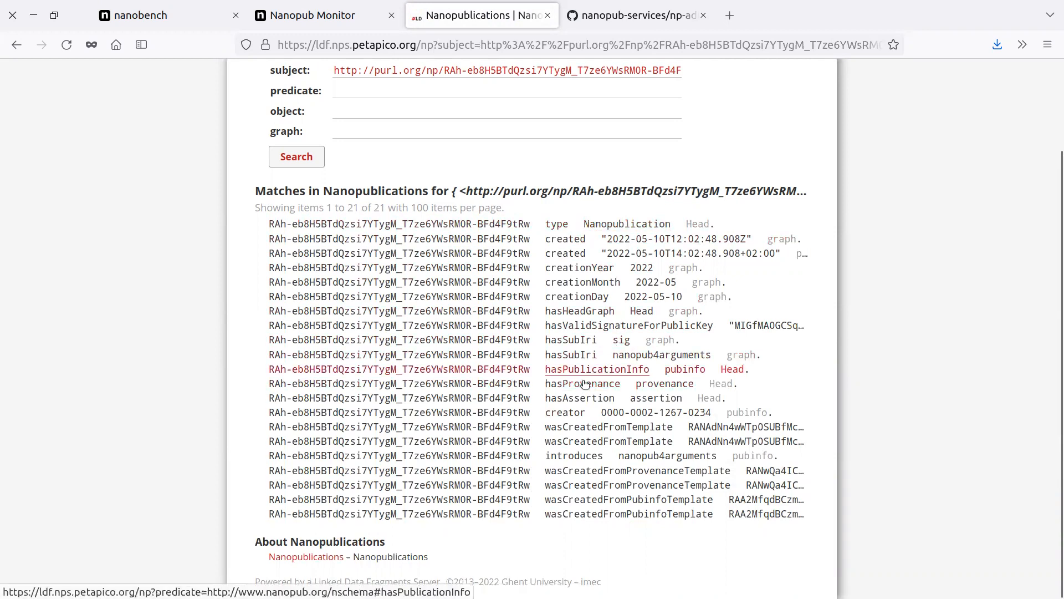
Try to search by graph alone using the copied provenance link, and return to the nanopublication's statement list.
right_click(660, 386)
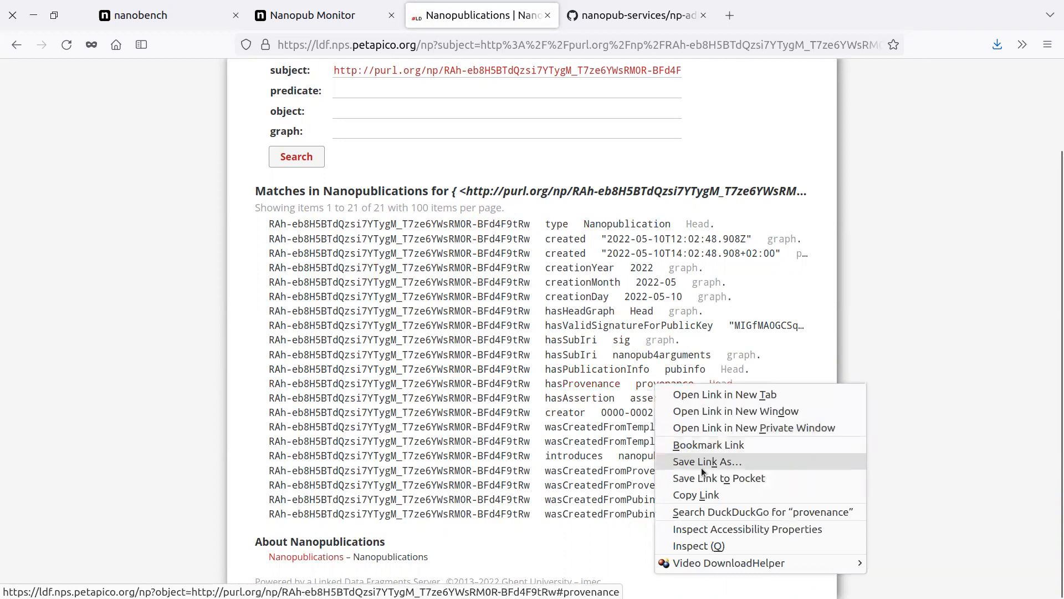
click(708, 495)
scroll(380, 231, up, 3)
click(380, 231)
key(ctrl+v)
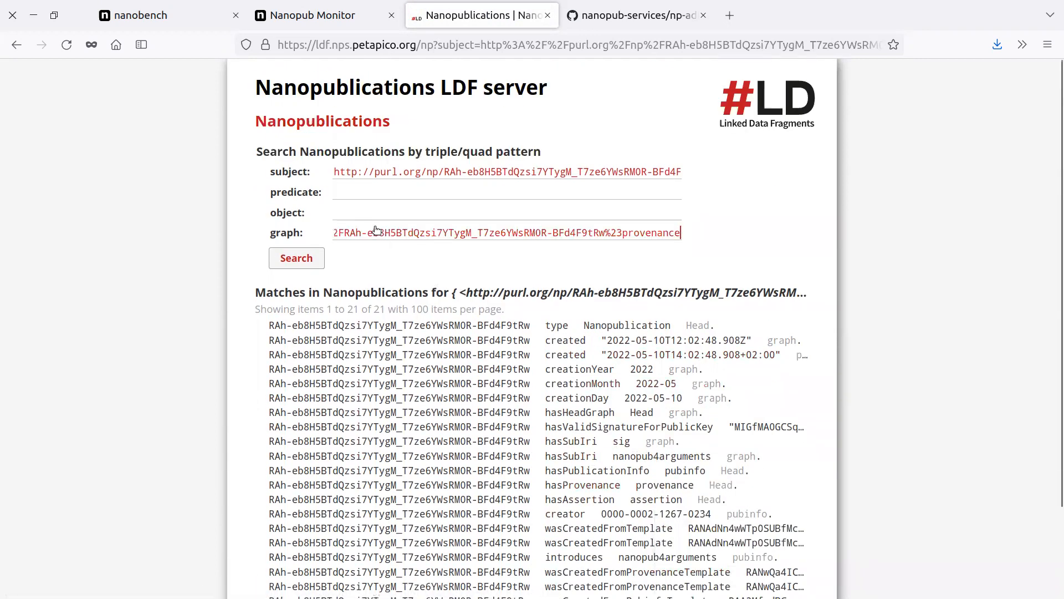
triple_click(394, 176)
key(BackSpace)
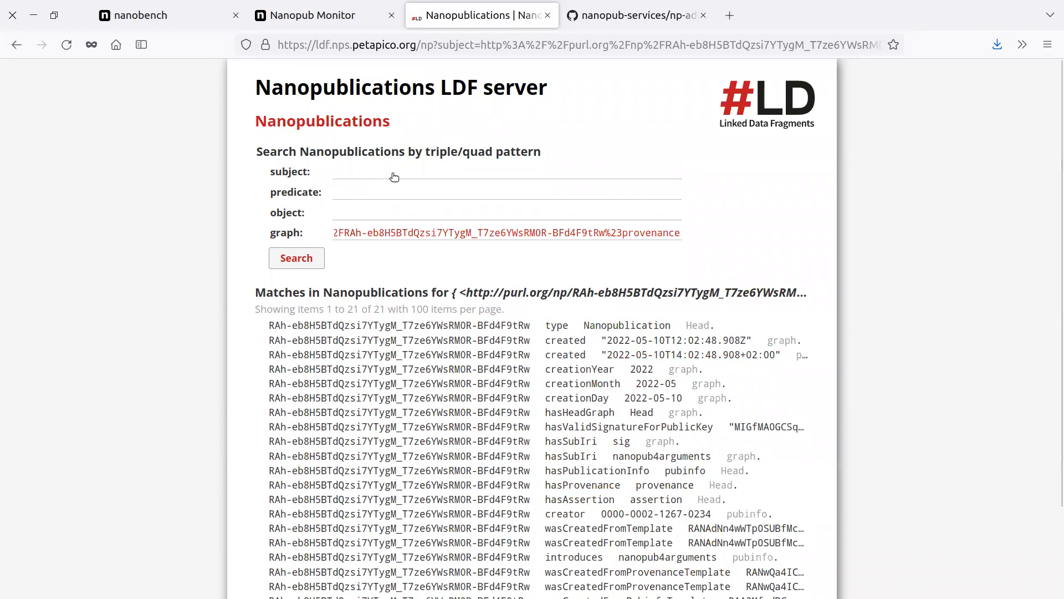
click(306, 257)
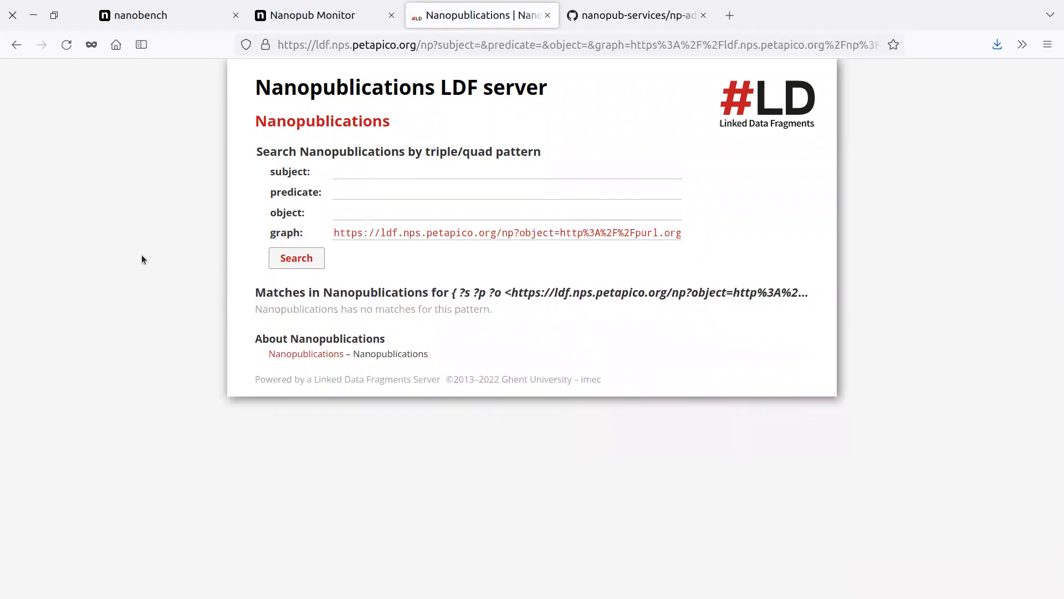
drag(430, 232, 810, 247)
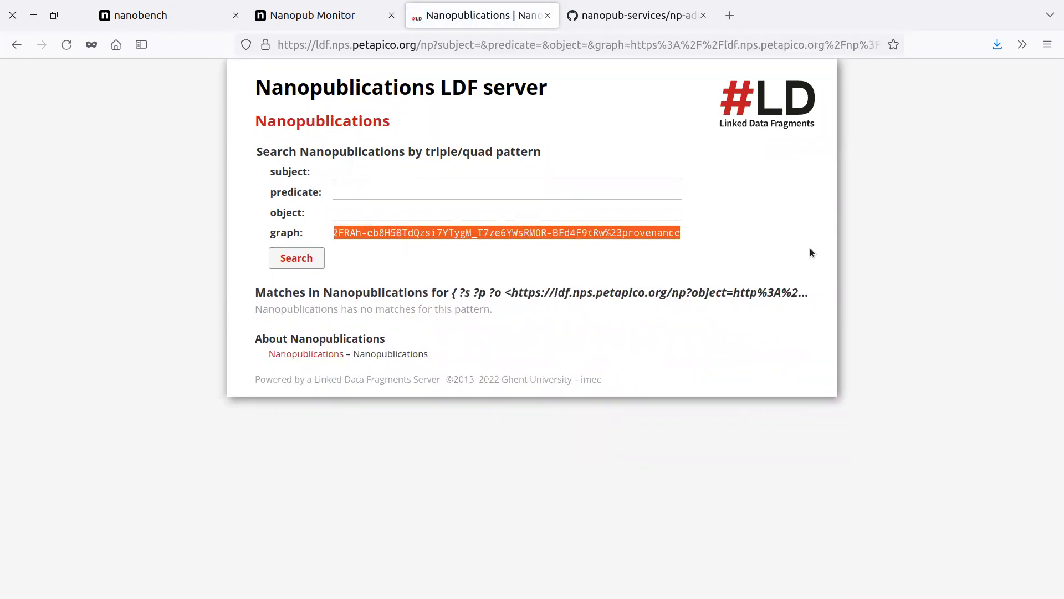
click(16, 45)
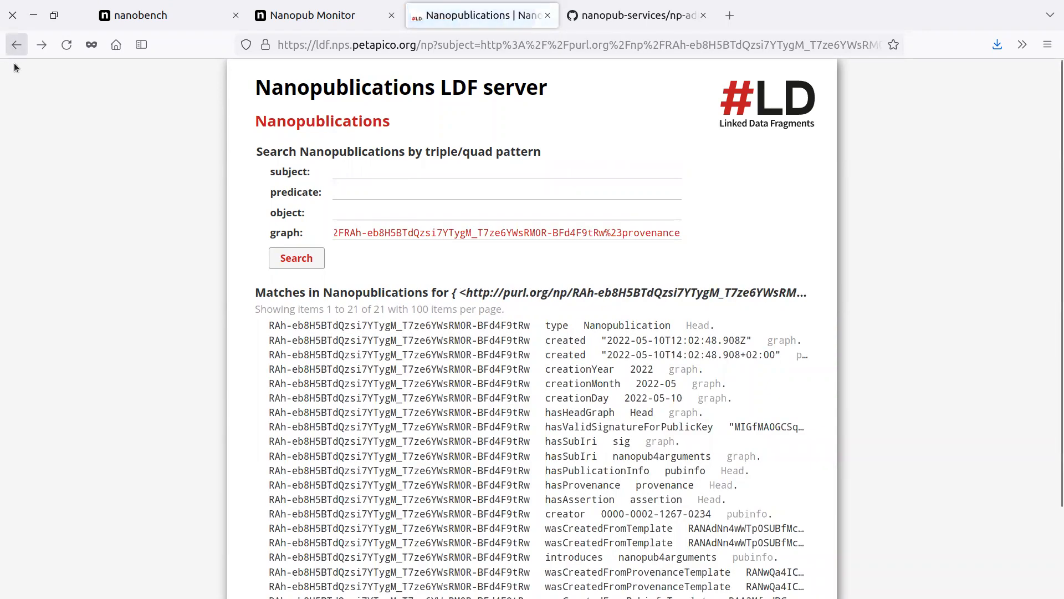
Open the nanopublication's provenance graph link, move its URI from the object to the graph criterion, and search.
click(665, 486)
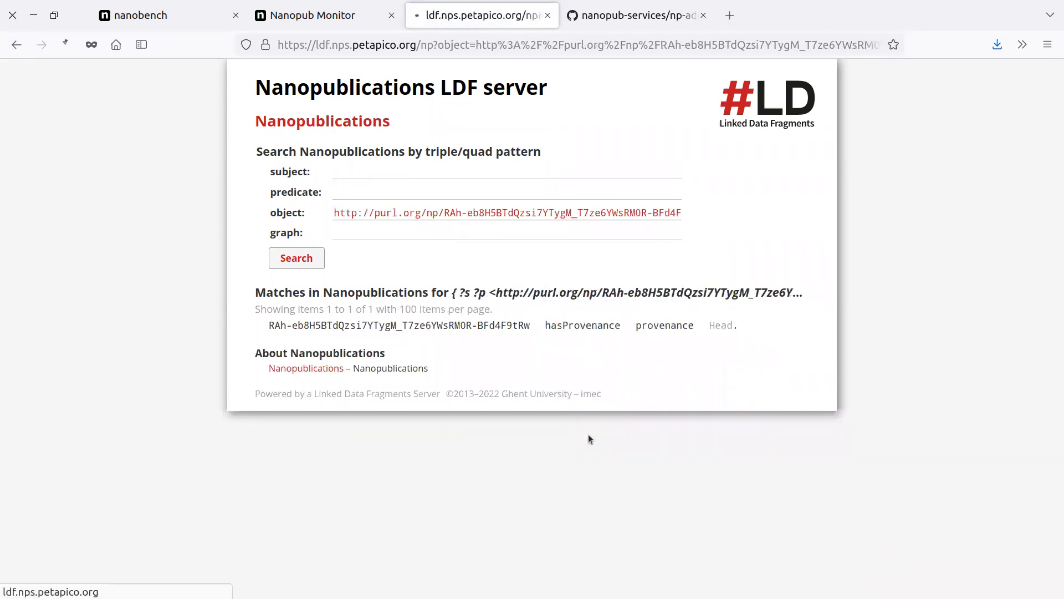
triple_click(417, 213)
key(ctrl+x)
click(404, 229)
key(ctrl+v)
click(303, 259)
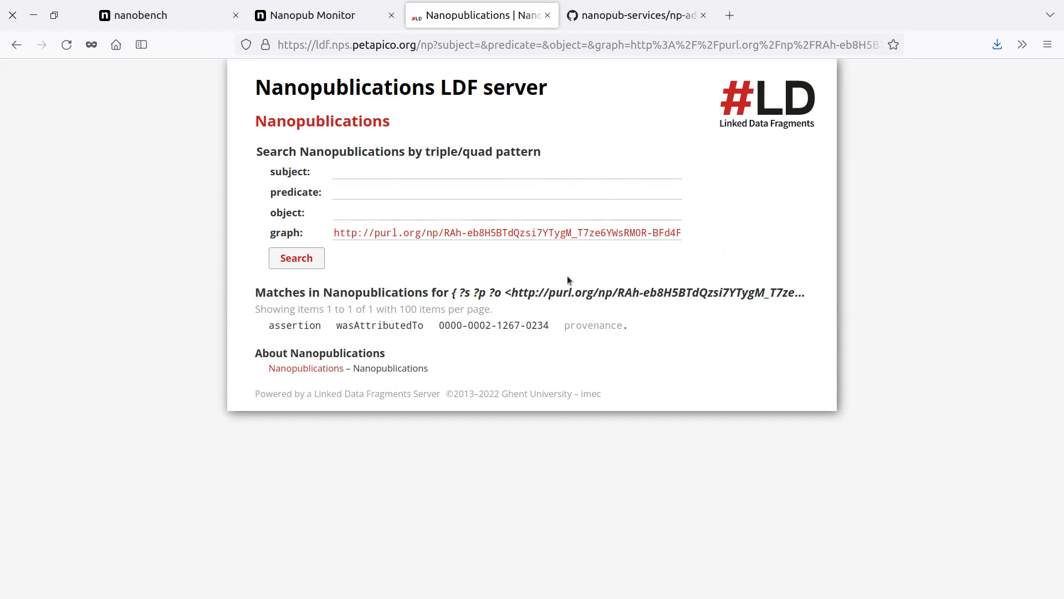
click(5, 42)
click(5, 42)
click(5, 42)
click(5, 43)
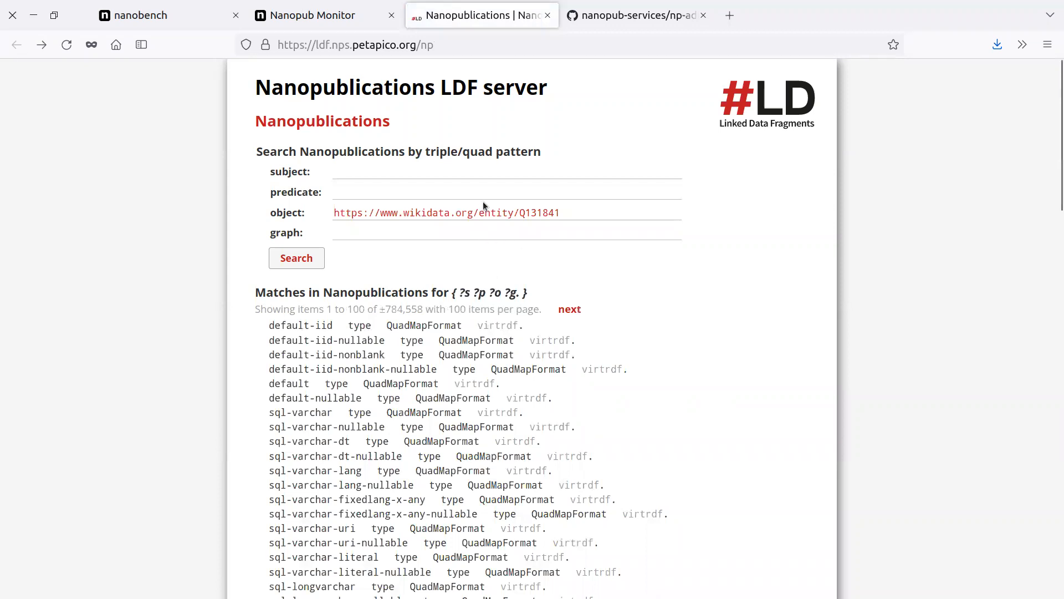
click(315, 250)
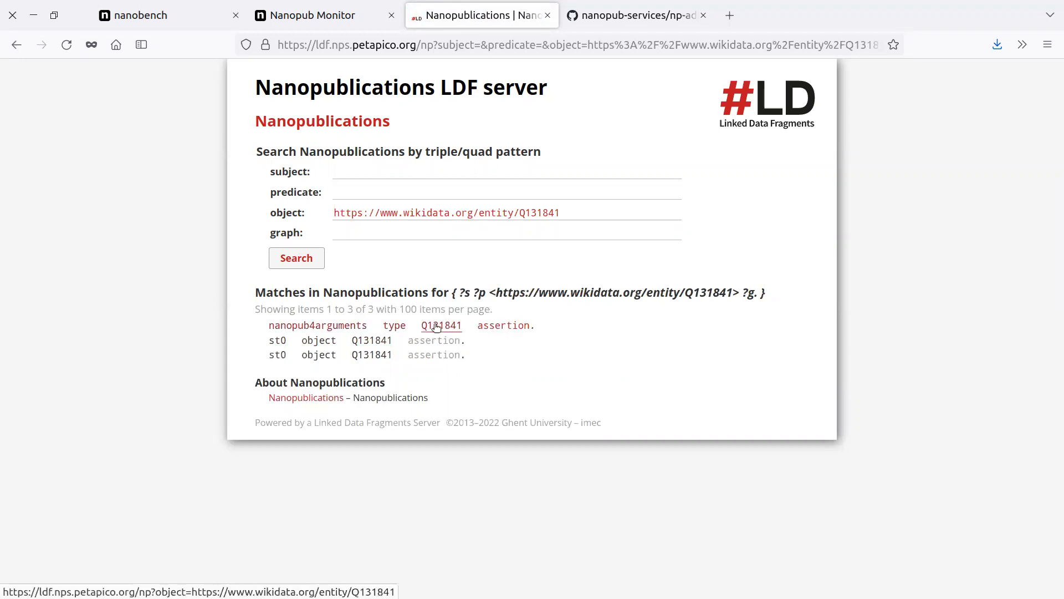
click(395, 327)
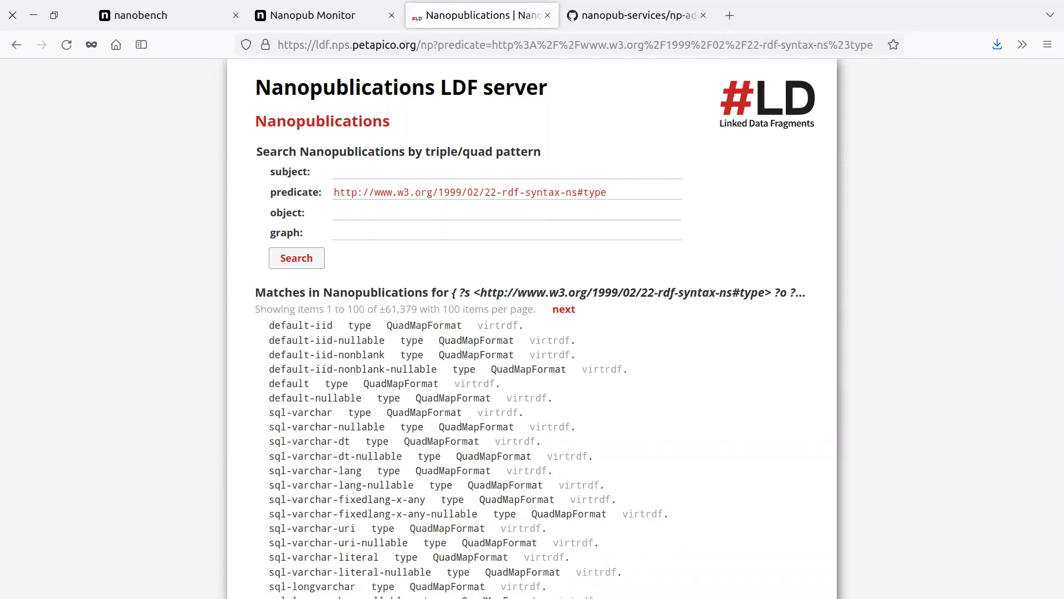
click(369, 212)
key(ctrl+v)
click(297, 258)
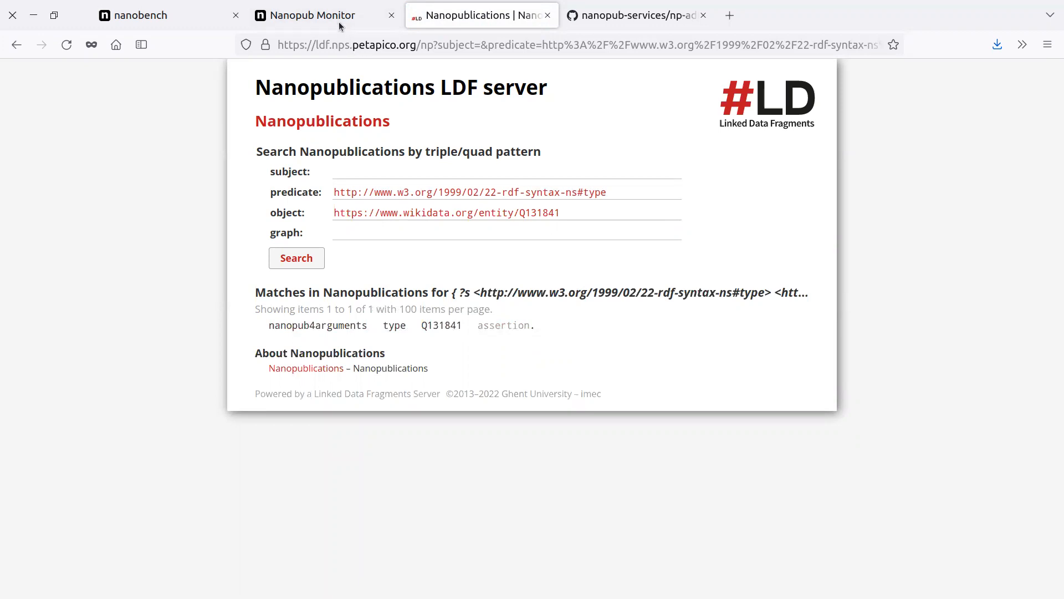
Switch to nanobench and enter online-version-of-nanobench as the new idea's short name.
click(149, 14)
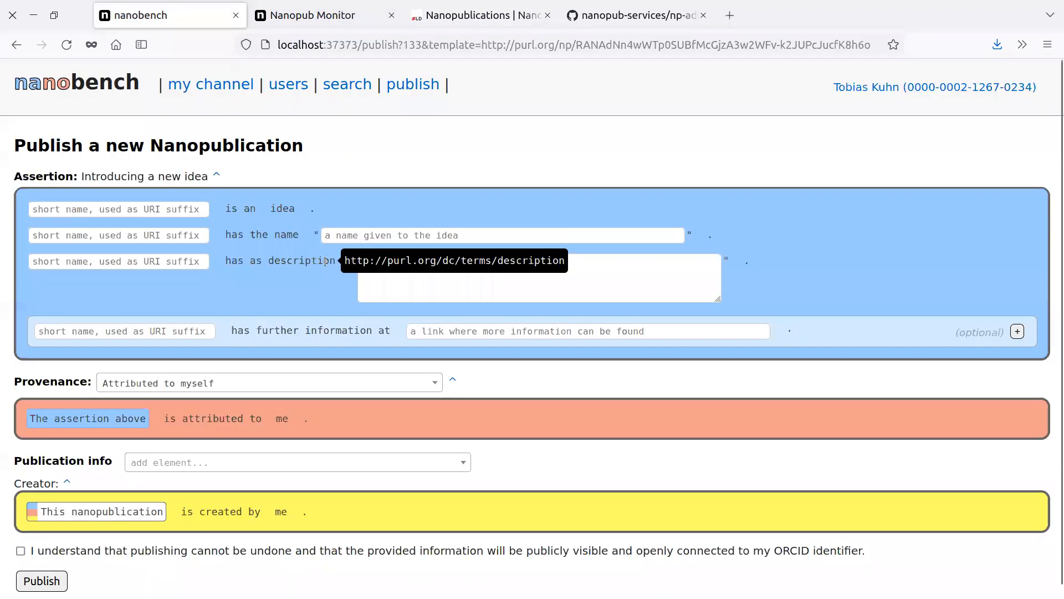
click(98, 210)
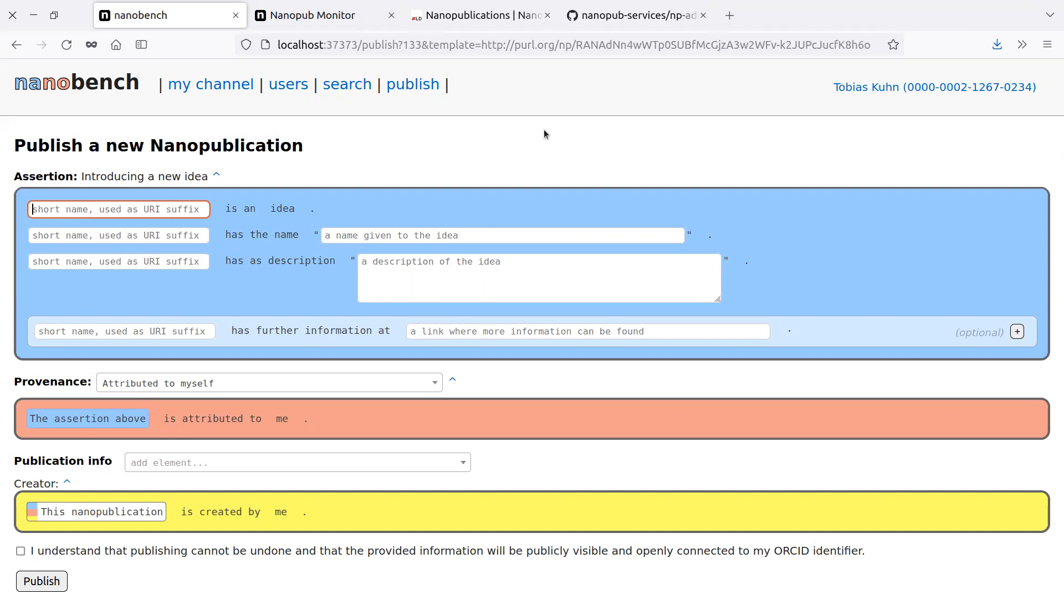
text(online-version-o)
text(f-annop)
key(BackSpace)
key(BackSpace)
key(BackSpace)
key(BackSpace)
key(BackSpace)
text(n)
key(BackSpace)
text(nanopu)
Name the idea "Providing an online version of Nanobench".
key(BackSpace)
key(BackSpace)
text(bench)
click(463, 241)
text(p)
Describe the idea as "An online version of Nanobench would allow users to use it via the web without having to install it locally.".
key(BackSpace)
text(Provi)
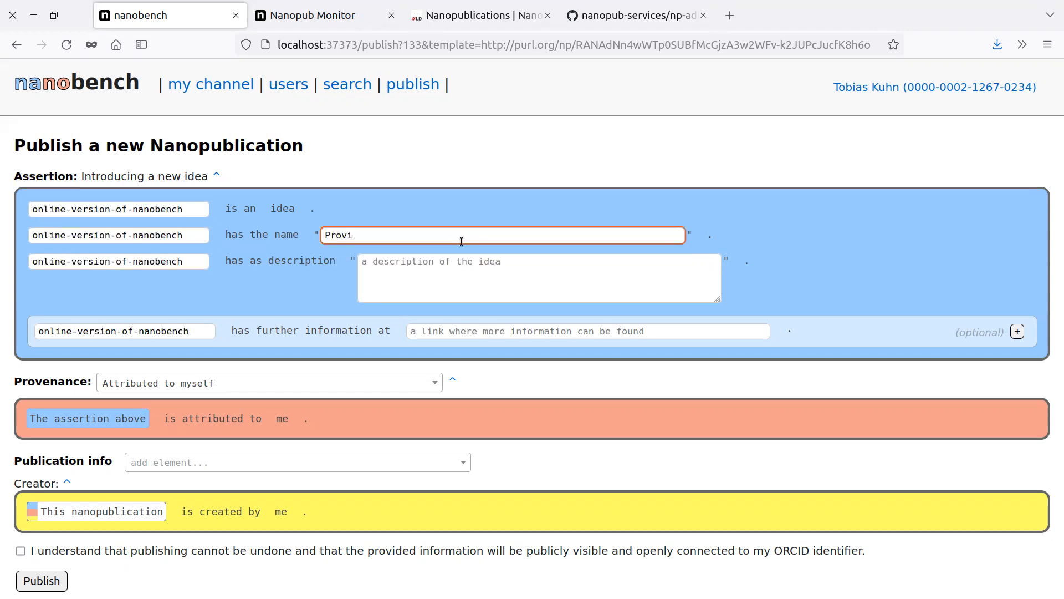
text(ding a n online version of Nanobench)
click(445, 277)
text(As)
key(BackSpace)
key(BackSpace)
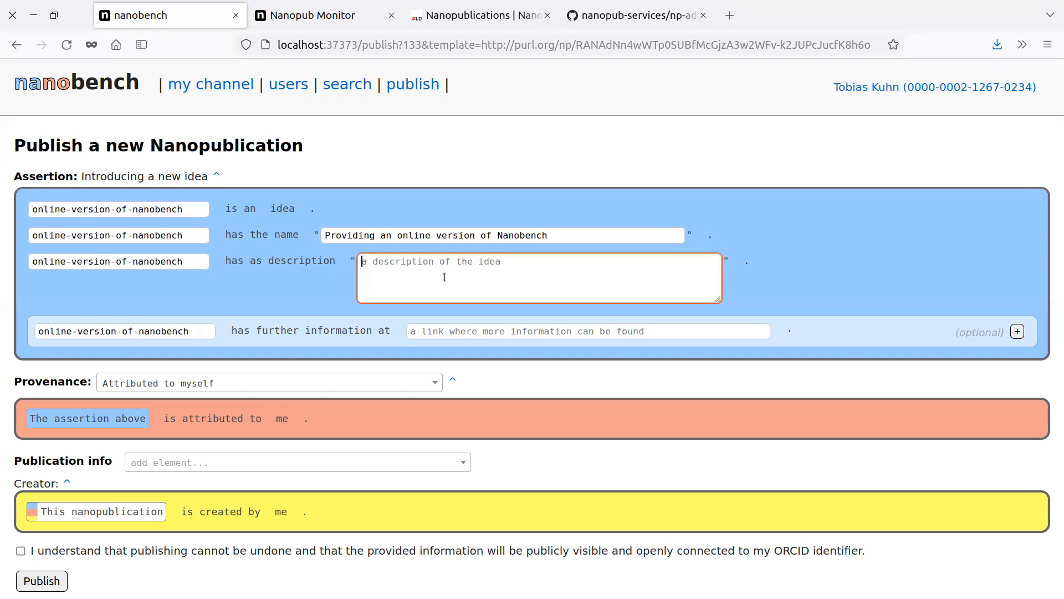
text(An online version of N)
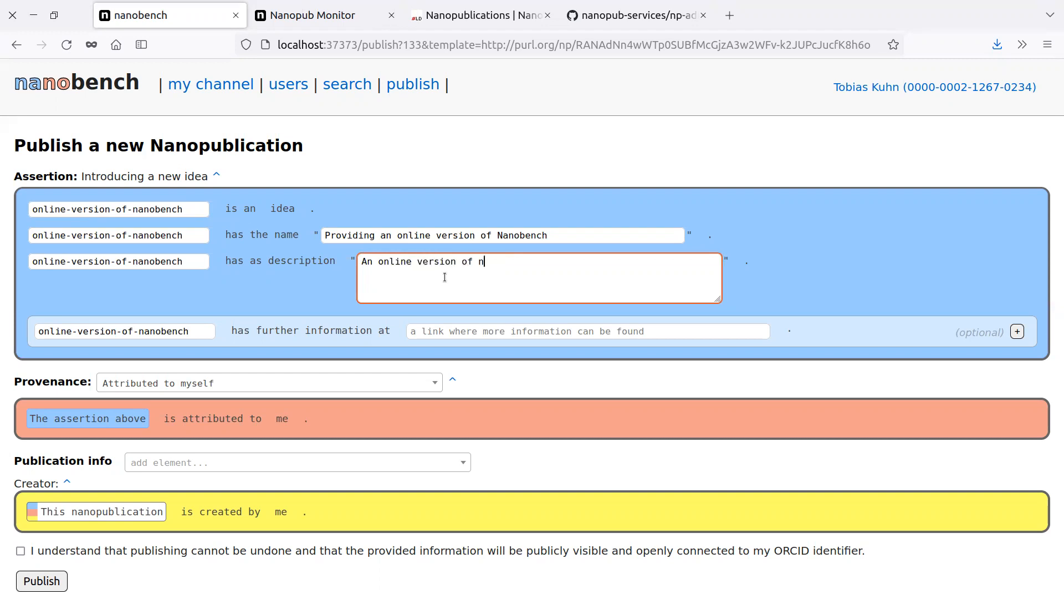
text(anobench would allow use)
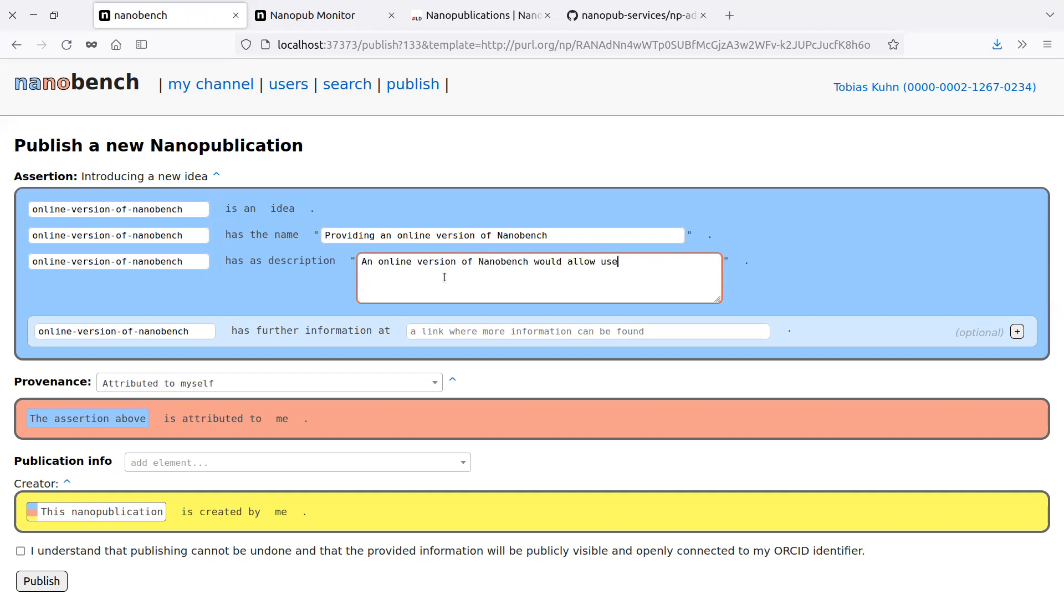
text(rs to use it via the web without )
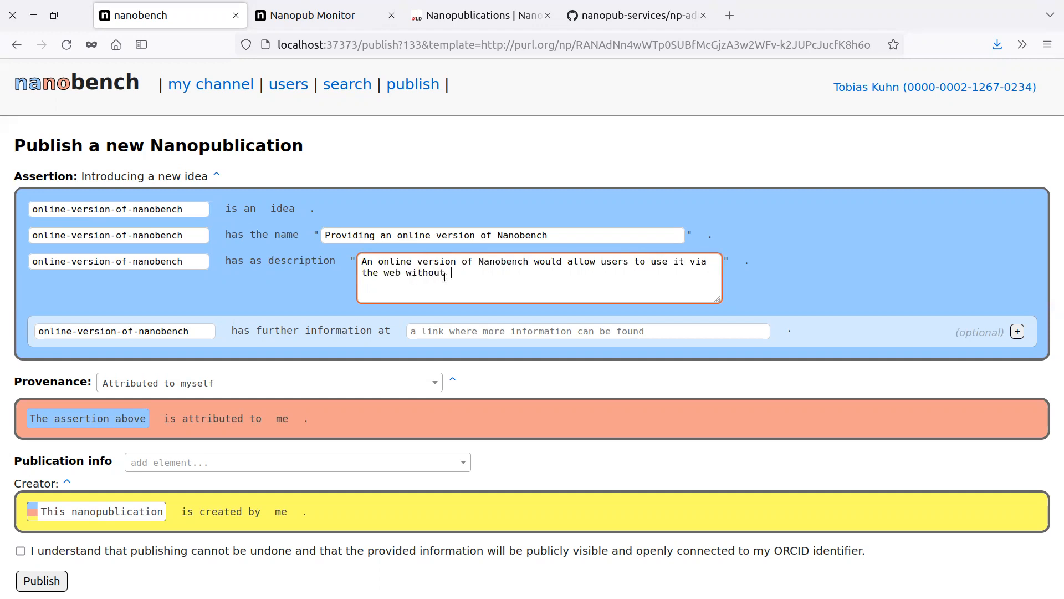
text(having to install it locally.)
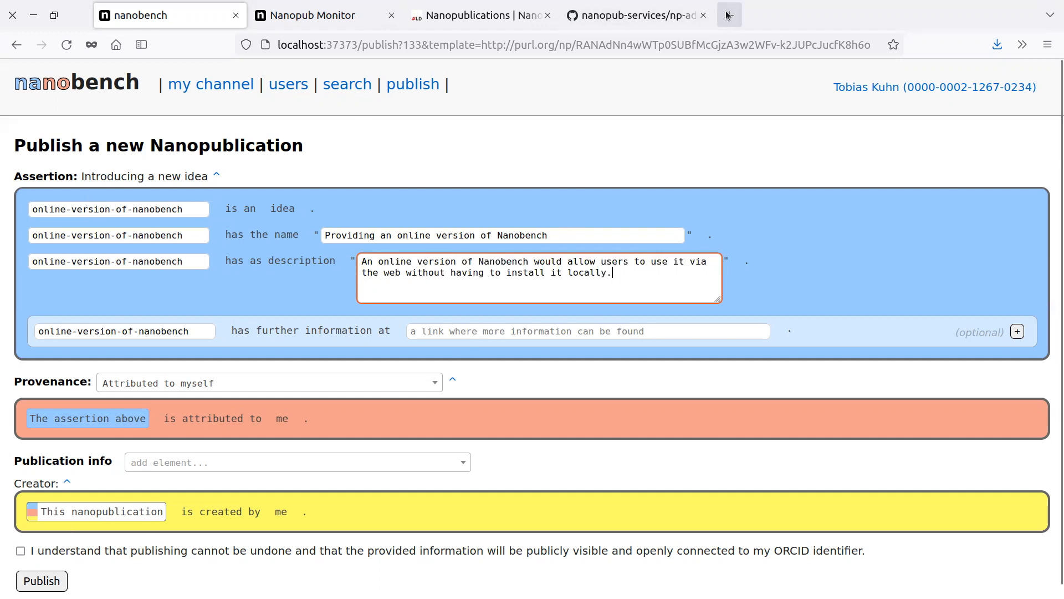
Accept the statement that publishing cannot be undone and publish the nanopublication.
click(22, 551)
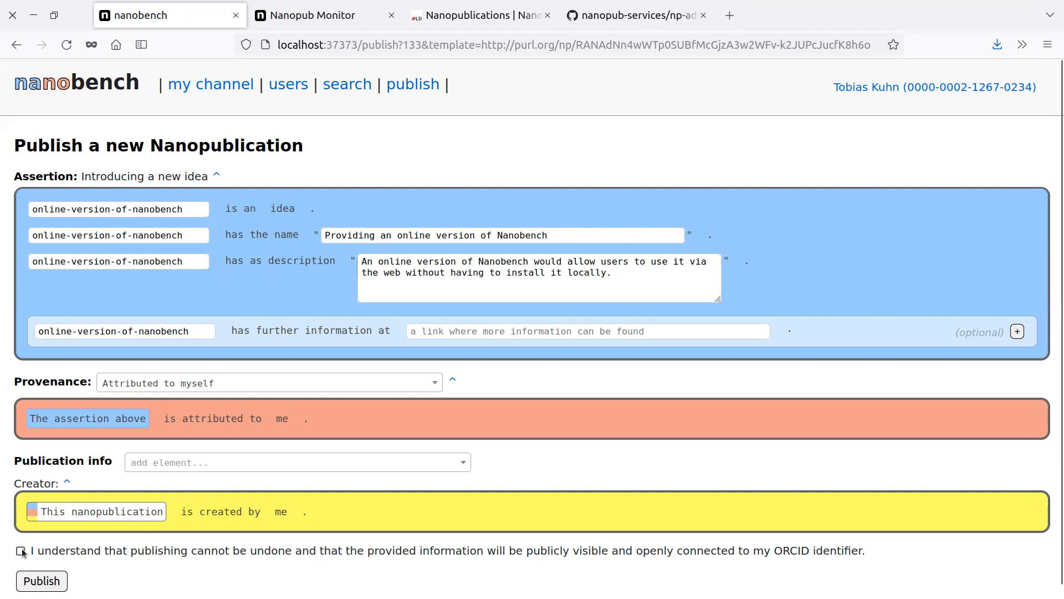
click(39, 579)
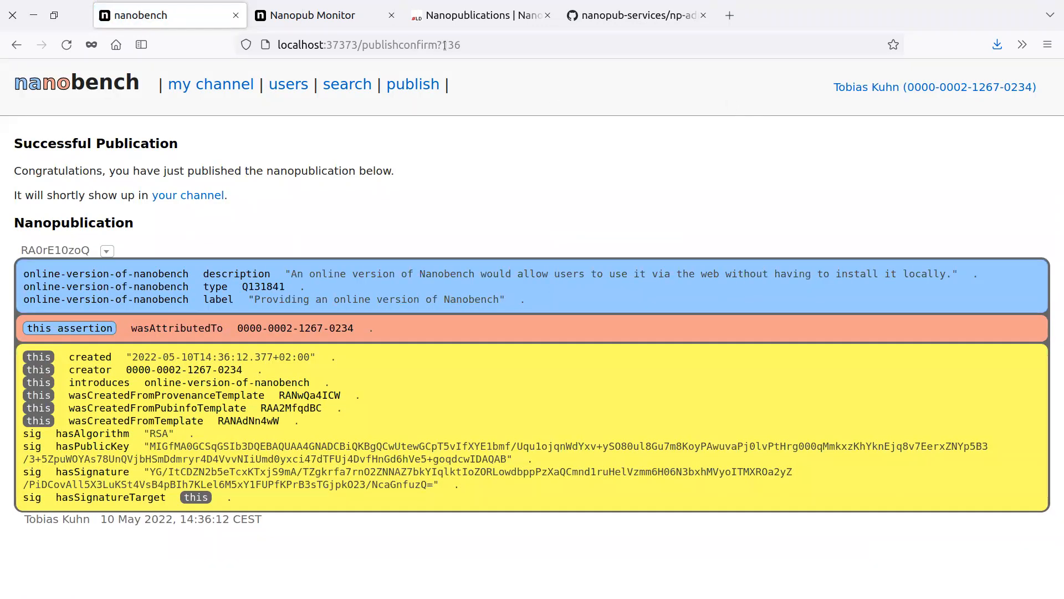
Switch to the LDF server and rerun the type search for Q131841 to check for the newly published idea.
click(474, 15)
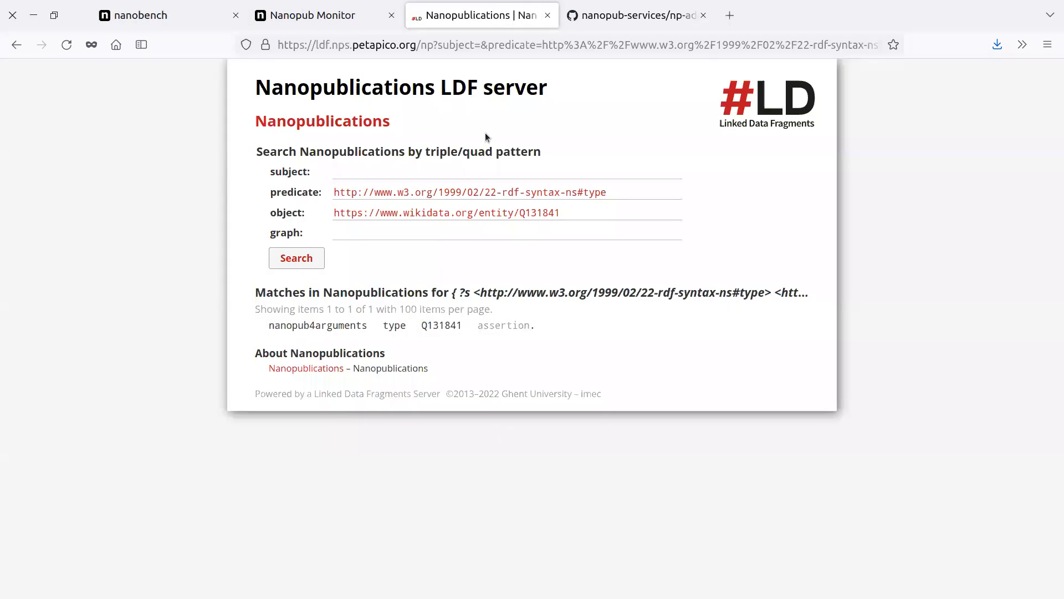
click(297, 257)
click(283, 263)
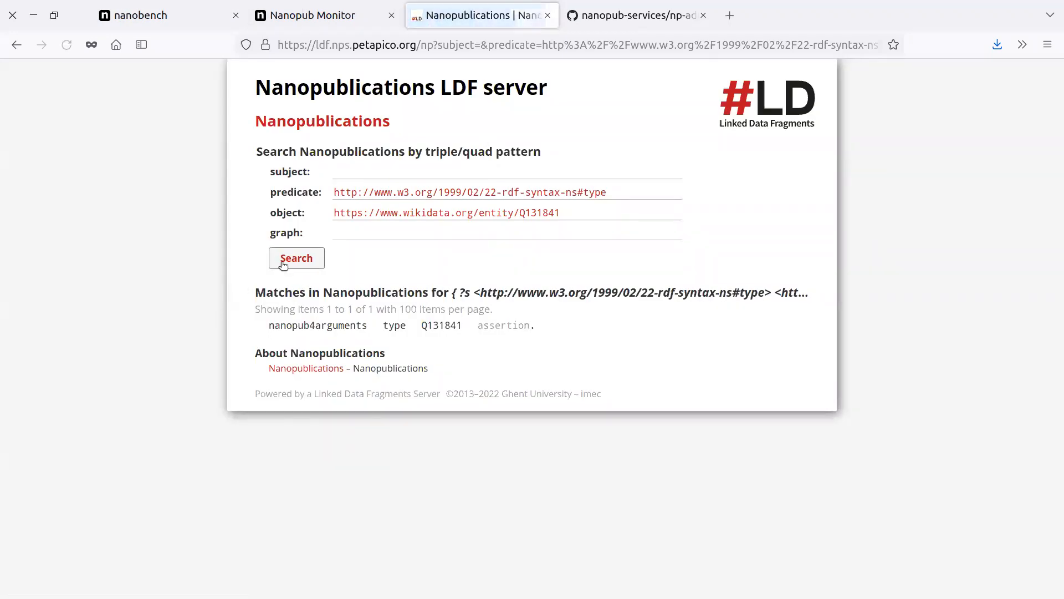
click(301, 264)
Check the nanobench user channel for the new nanopublication and repeat the Q131841 type search on the LDF server.
click(183, 16)
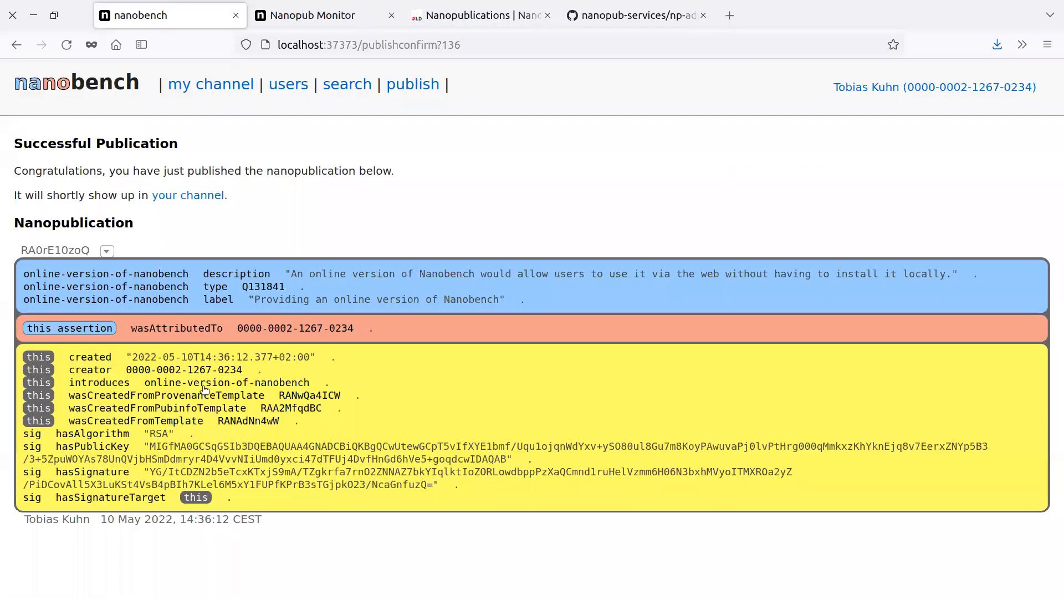
click(202, 86)
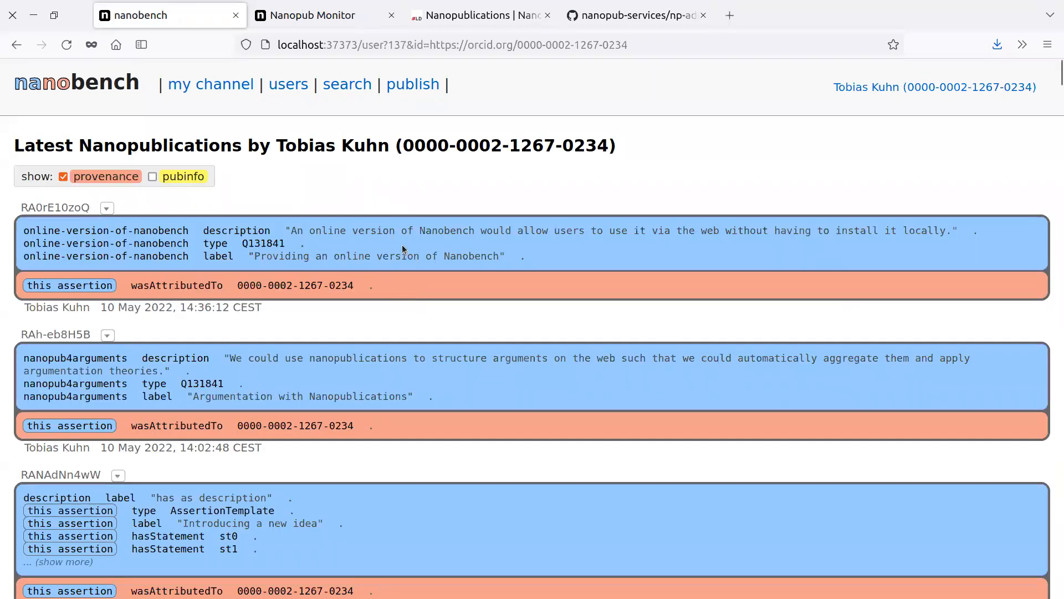
click(477, 15)
click(295, 258)
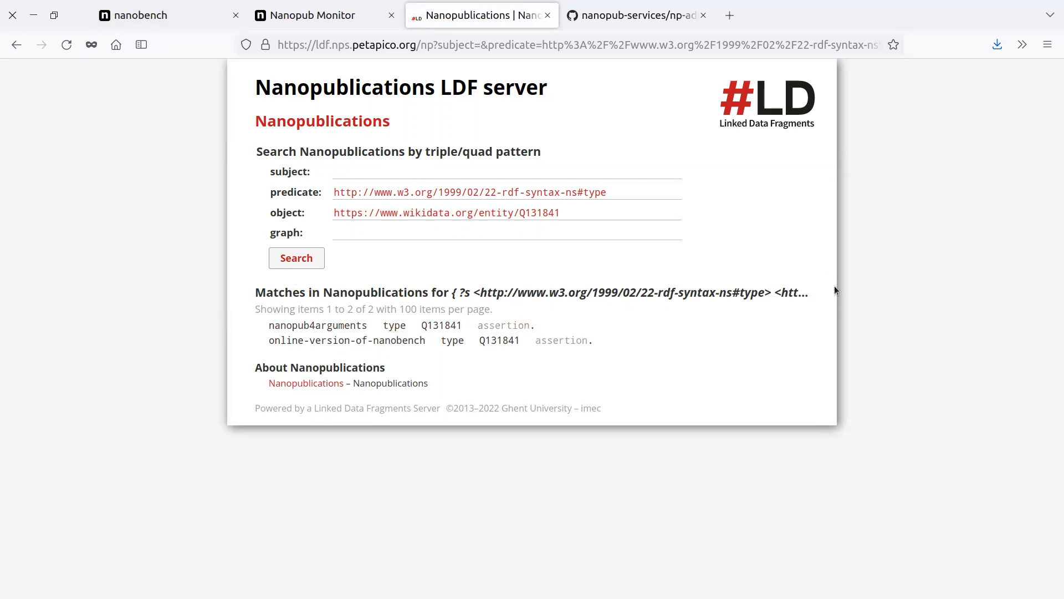
click(190, 16)
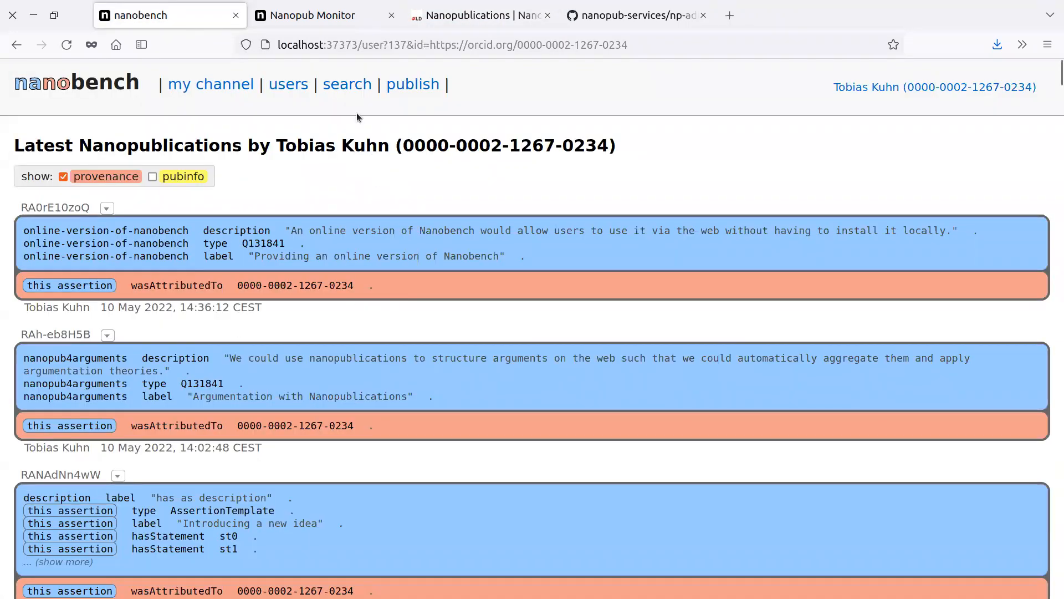
click(327, 15)
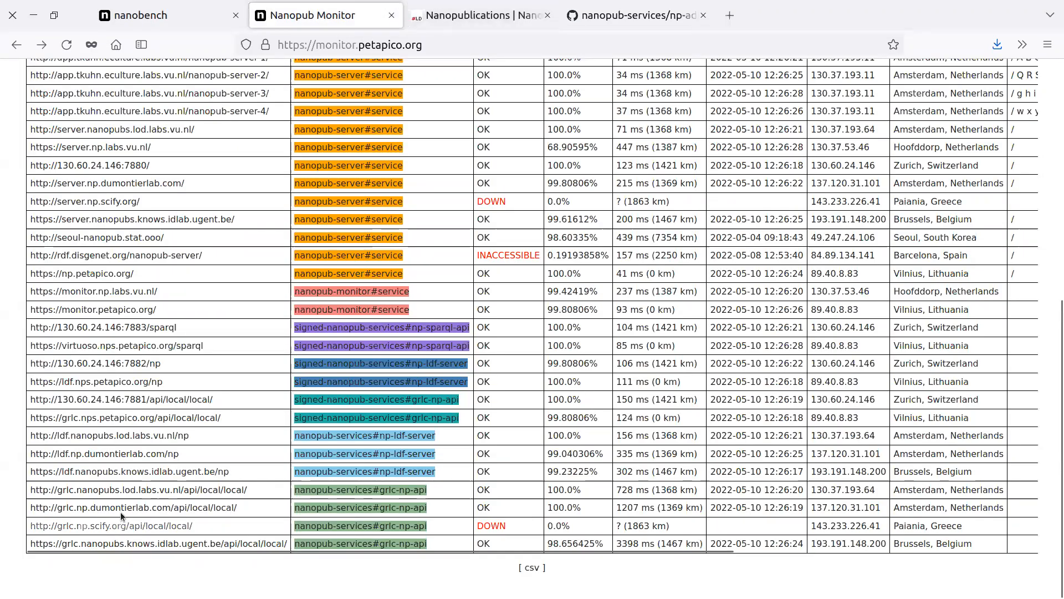
middle_click(178, 417)
click(503, 7)
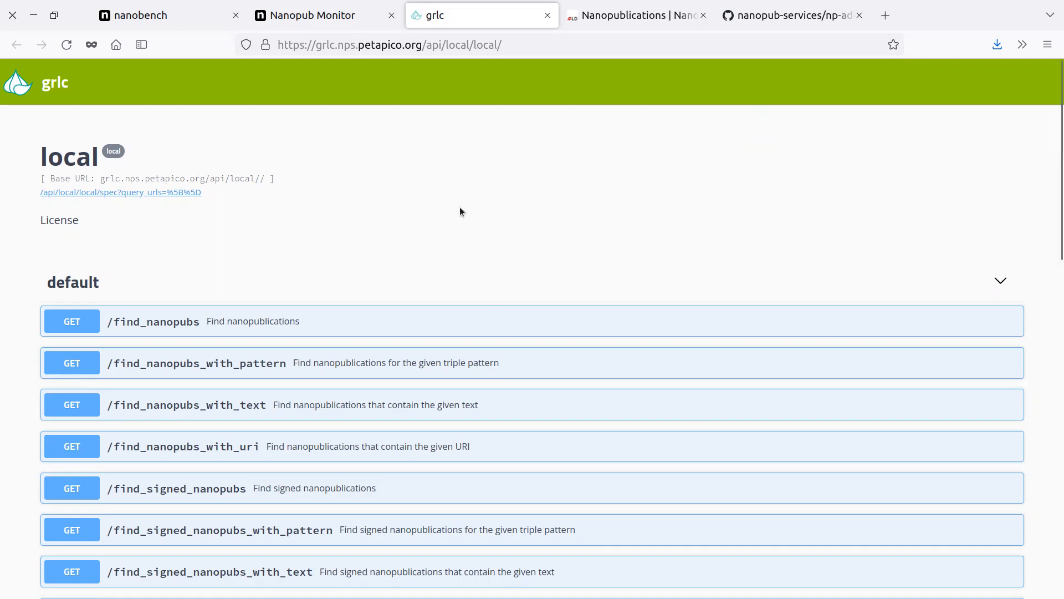
scroll(476, 310, down, 5)
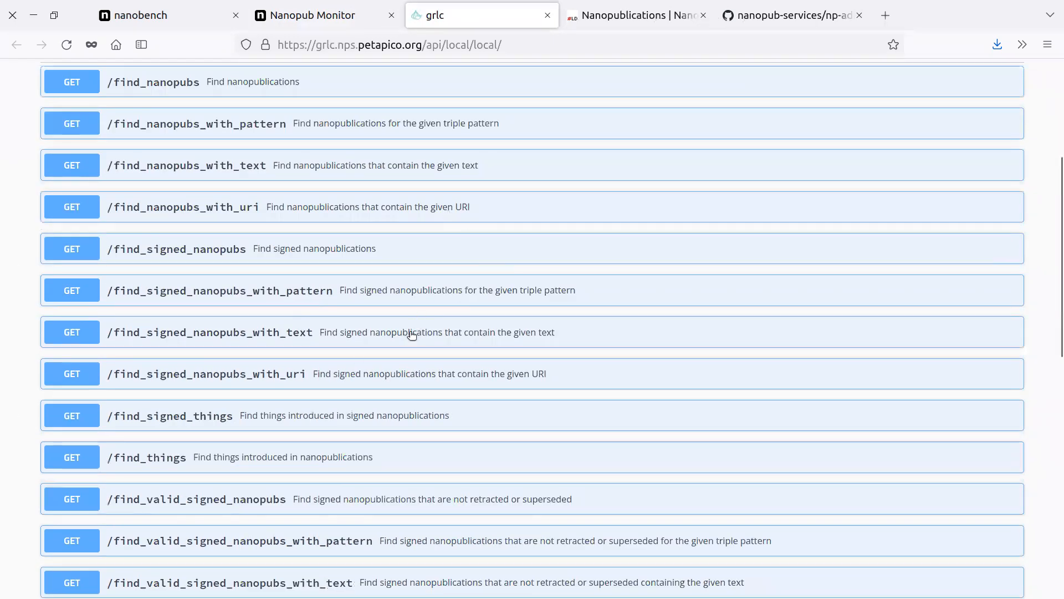
scroll(410, 333, up, 5)
Open the Tapas interface at grlc.nps.petapico.org/tapas/tapas.html and look through its list of API operations.
drag(426, 49, 516, 54)
key(BackSpace)
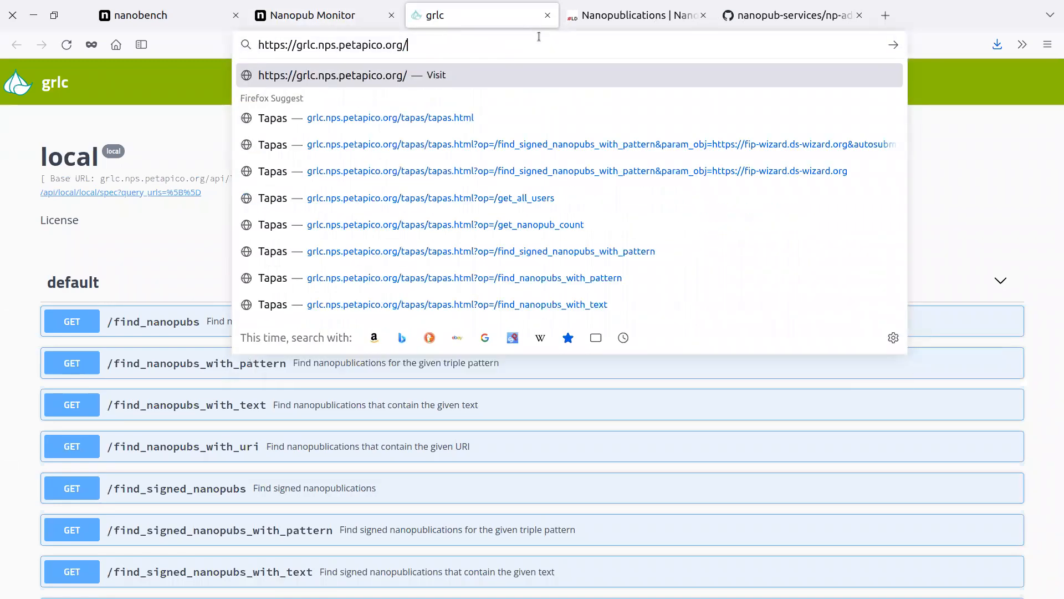
key(Down)
key(Return)
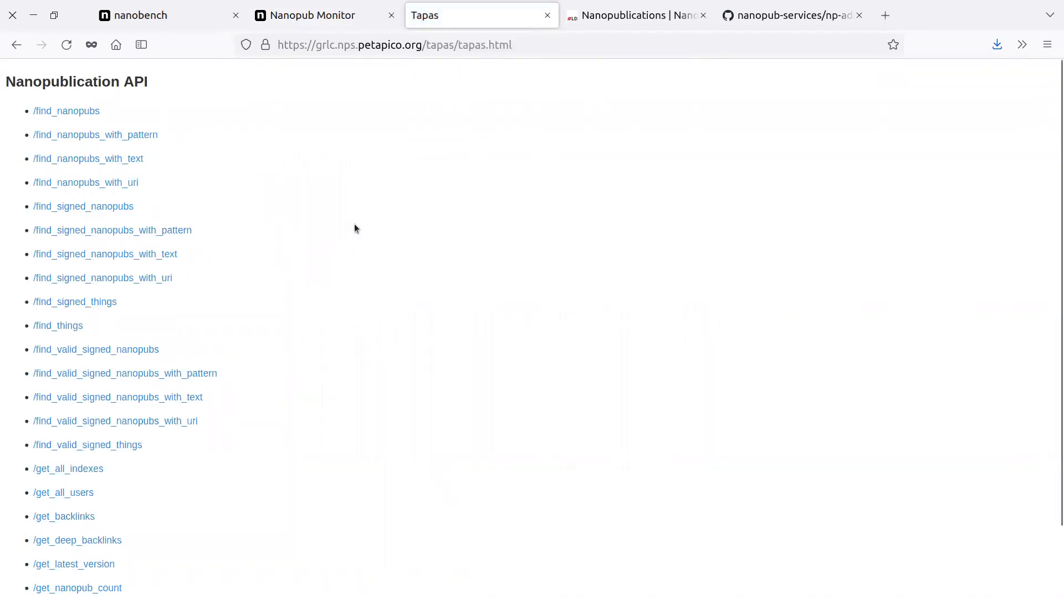
scroll(329, 281, down, 3)
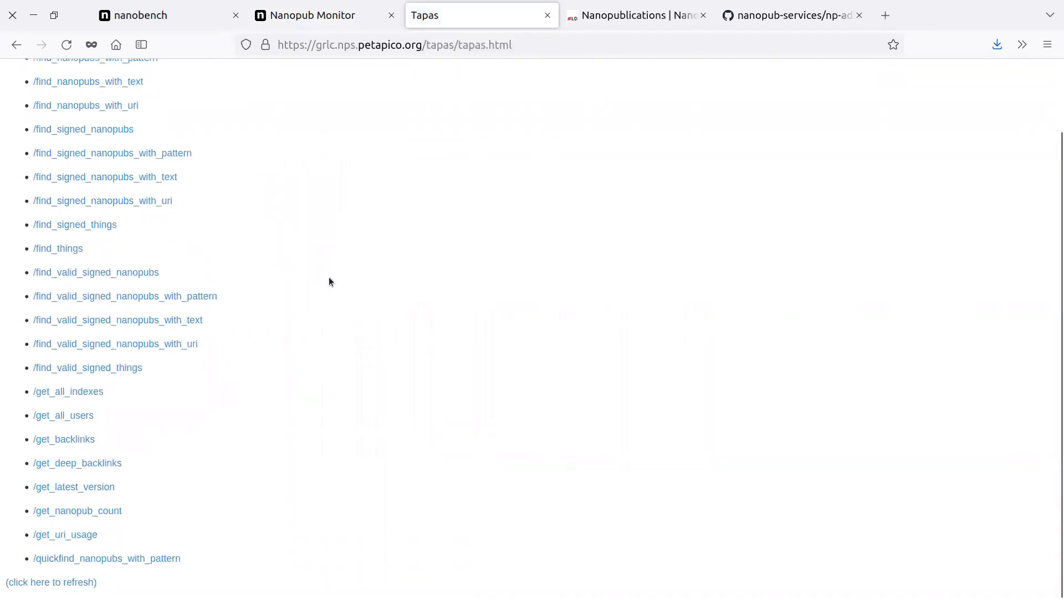
Run the get_all_users query and sort the resulting user table by date.
click(81, 415)
click(36, 170)
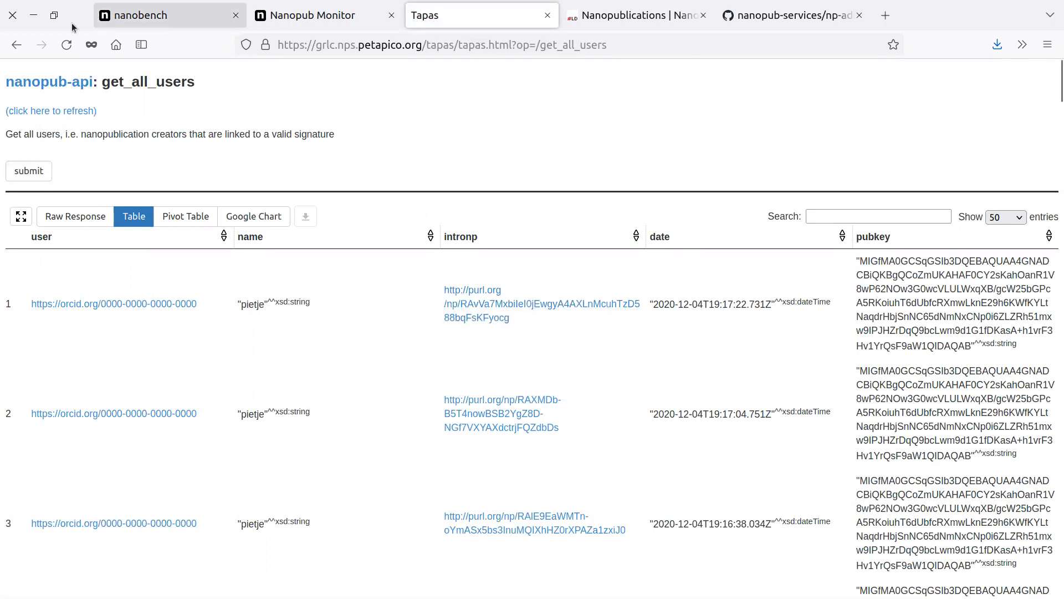
click(710, 245)
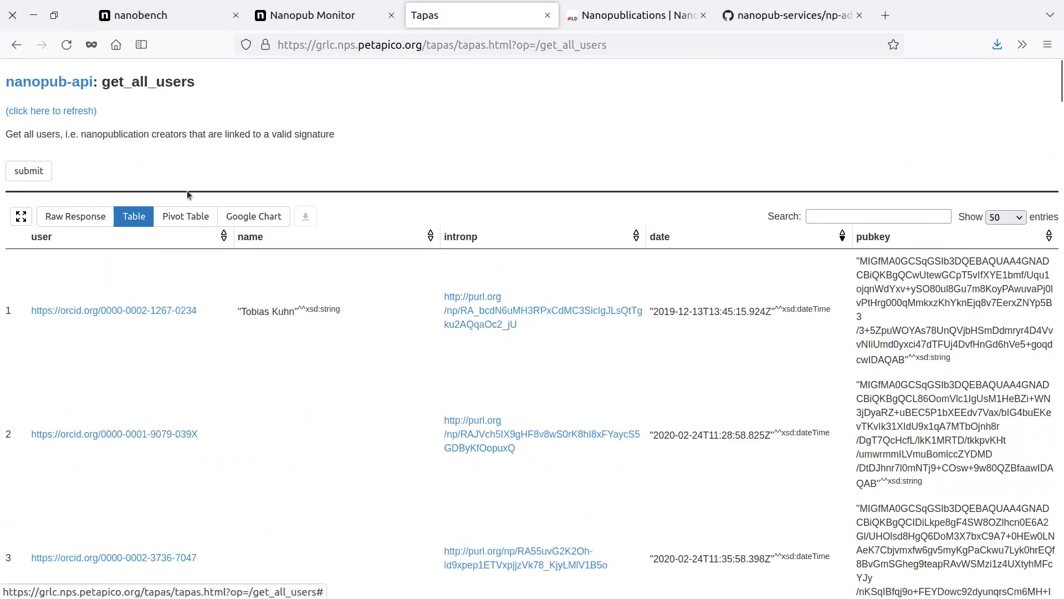
Return to the API operation list, open find_nanopubs_with_pattern, and examine its day, month, year and triple pattern parameters.
click(68, 88)
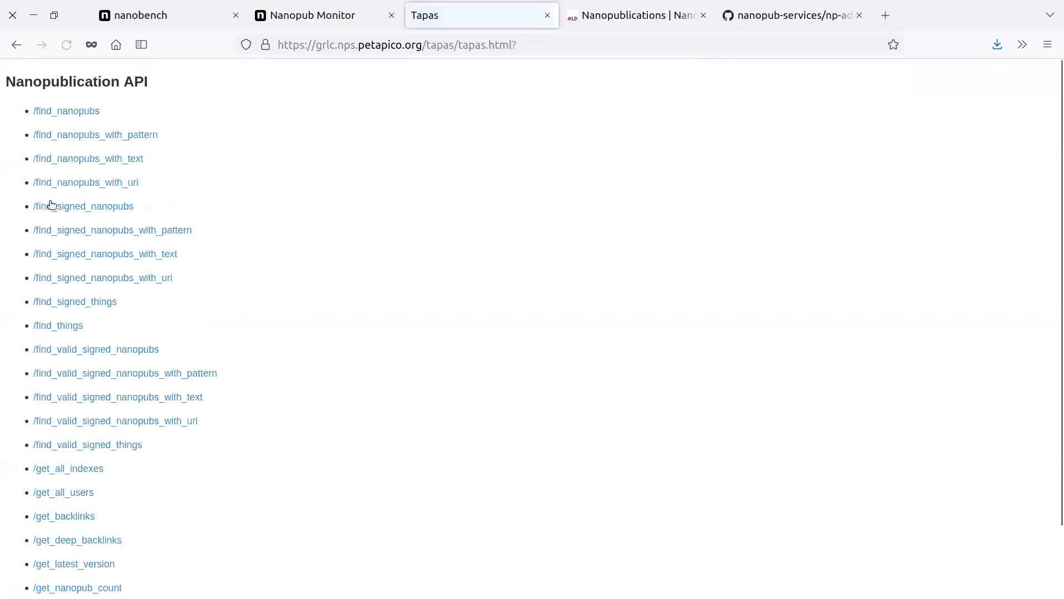
click(132, 137)
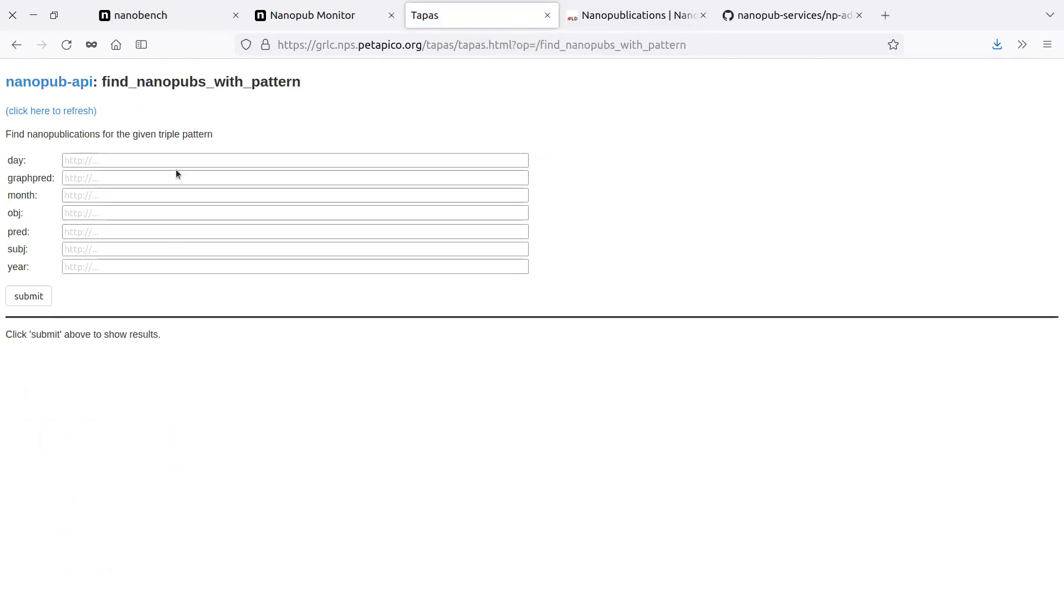
click(84, 160)
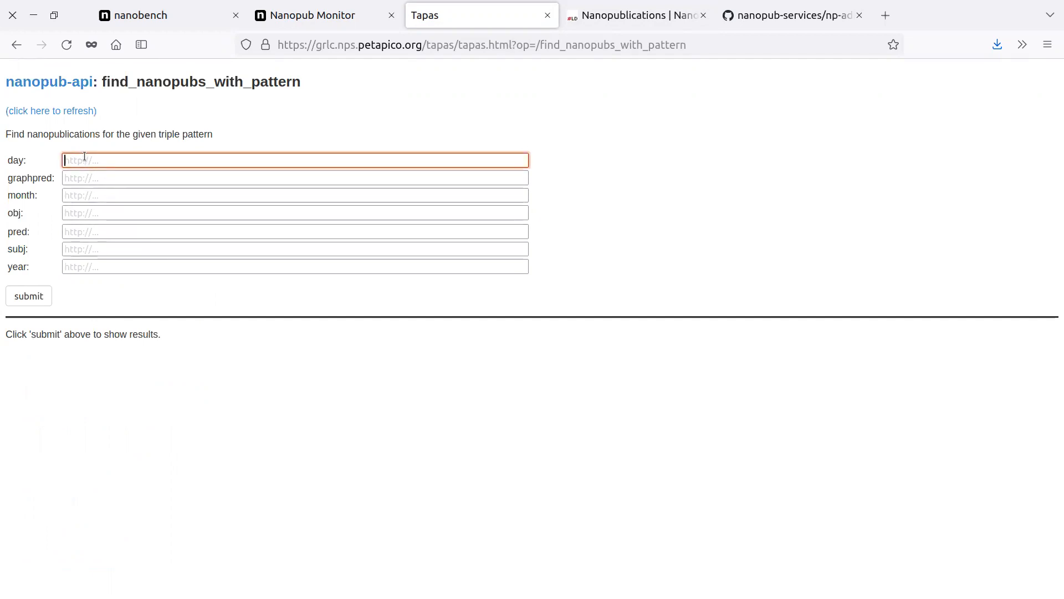
click(90, 194)
click(91, 267)
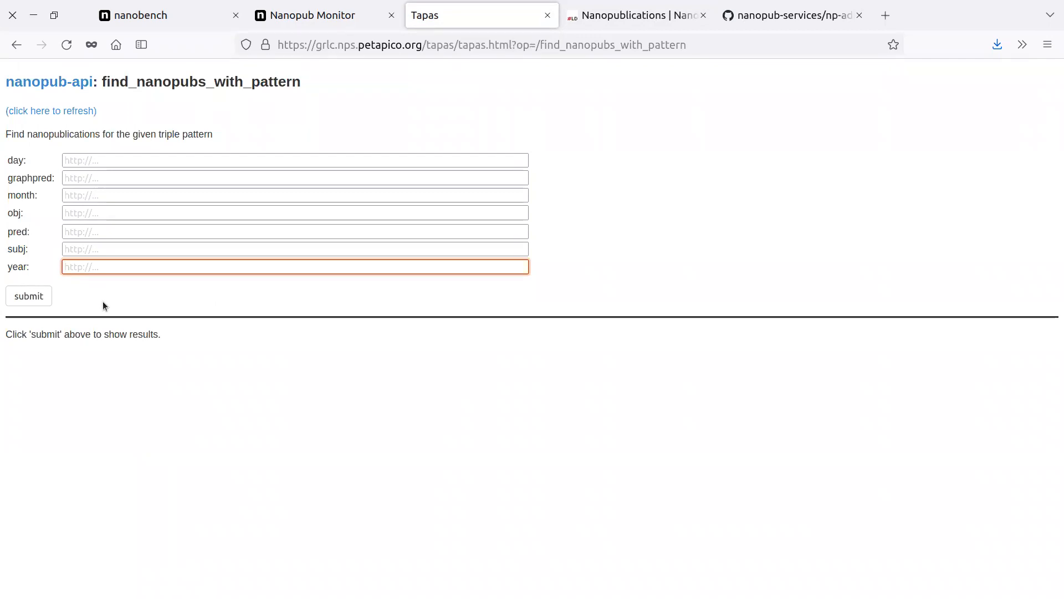
click(72, 303)
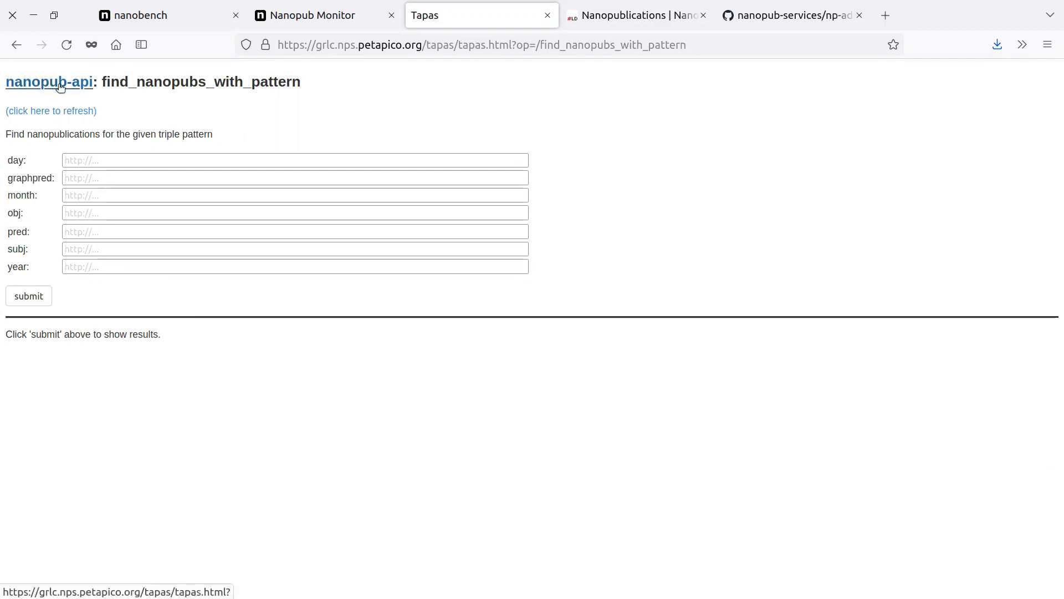
click(657, 15)
drag(560, 212, 226, 185)
key(ctrl+c)
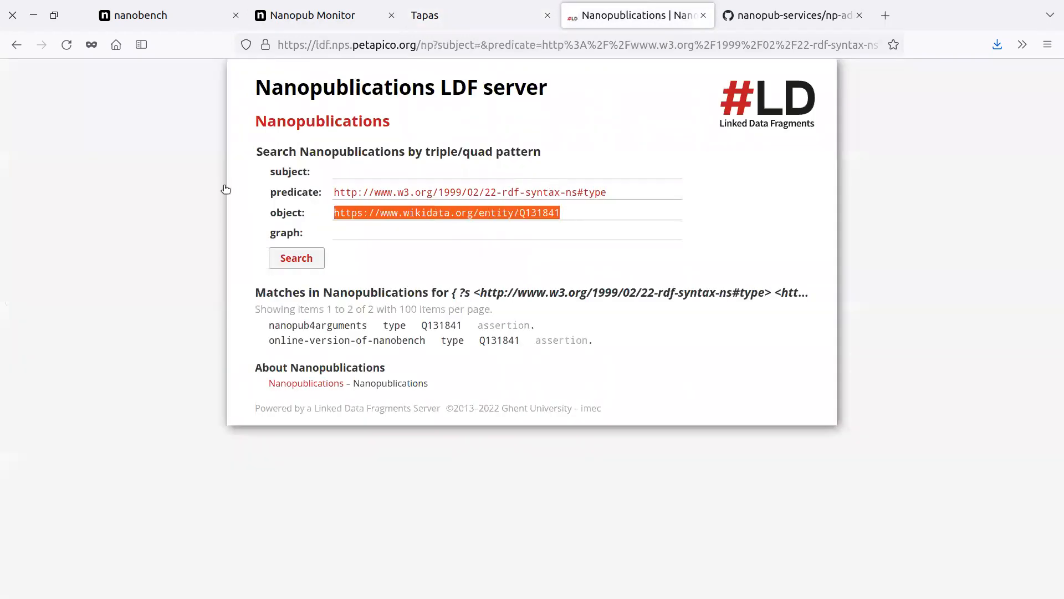
click(496, 10)
click(88, 217)
key(ctrl+v)
click(48, 296)
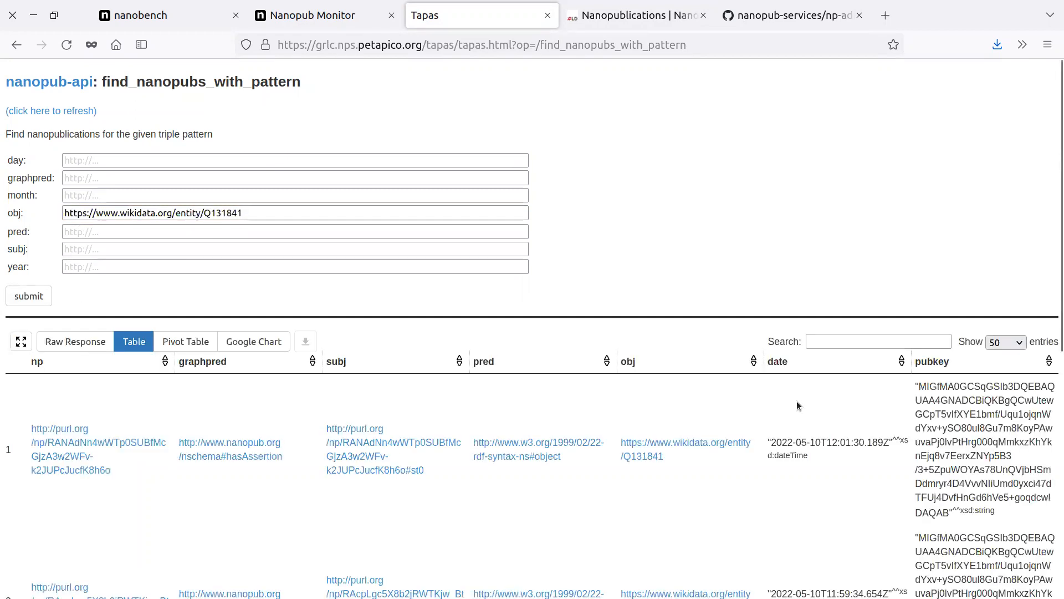
scroll(771, 321, down, 7)
scroll(748, 351, up, 5)
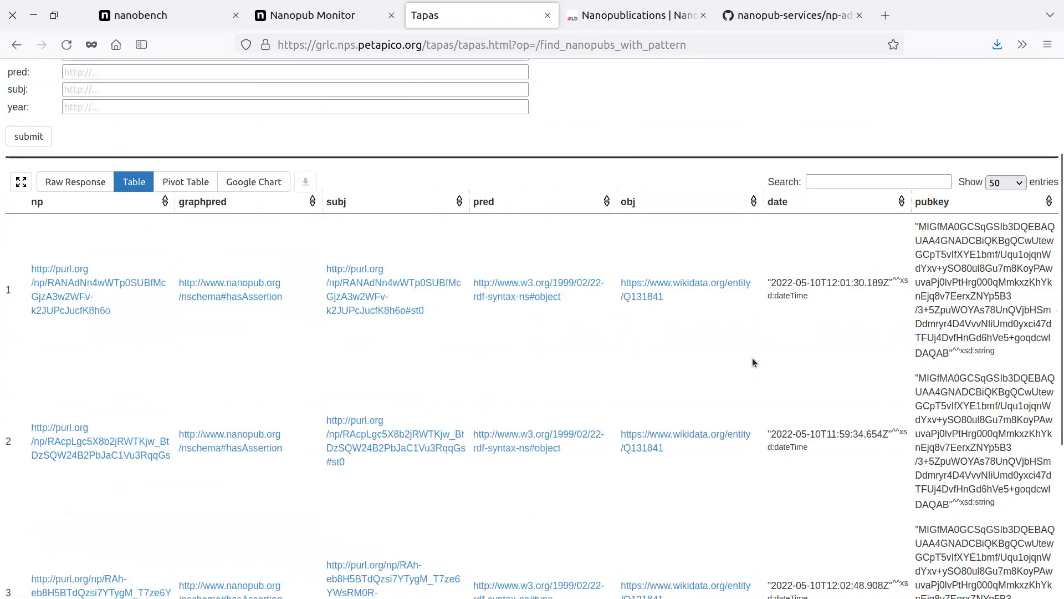
scroll(748, 310, down, 2)
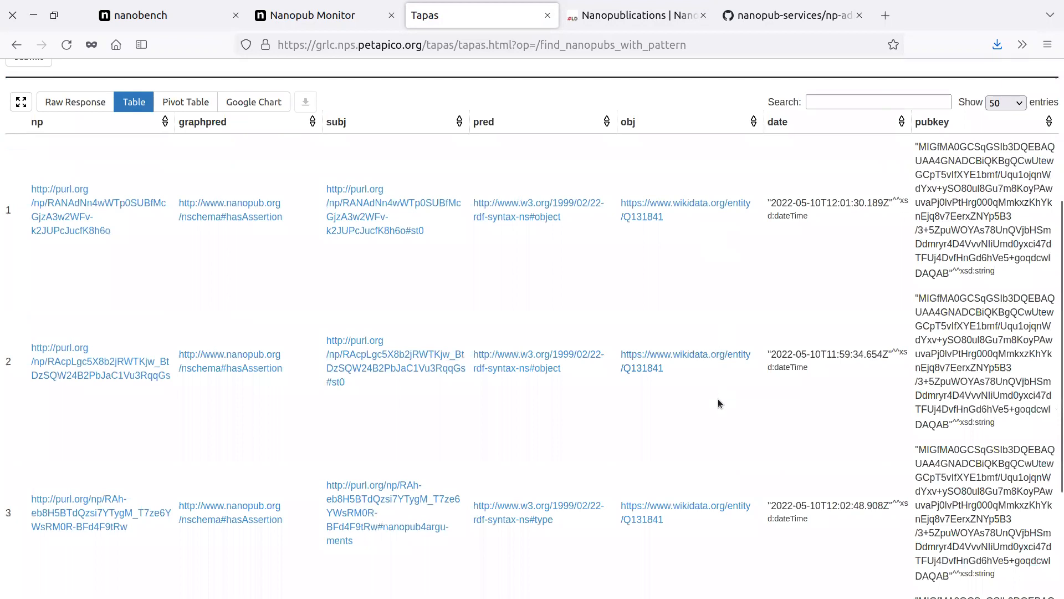
right_click(556, 508)
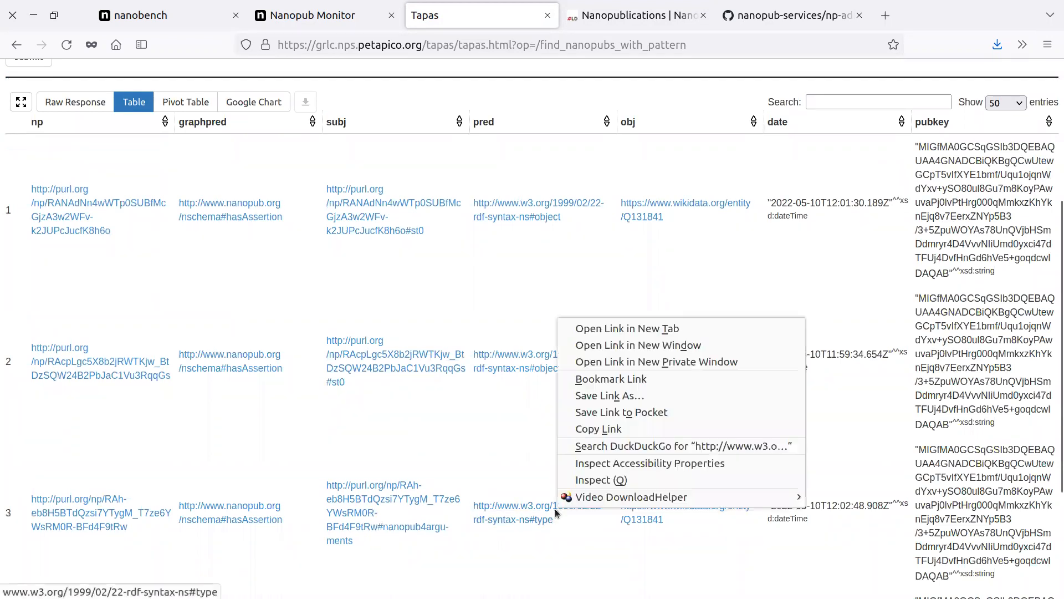
click(594, 427)
scroll(202, 275, up, 5)
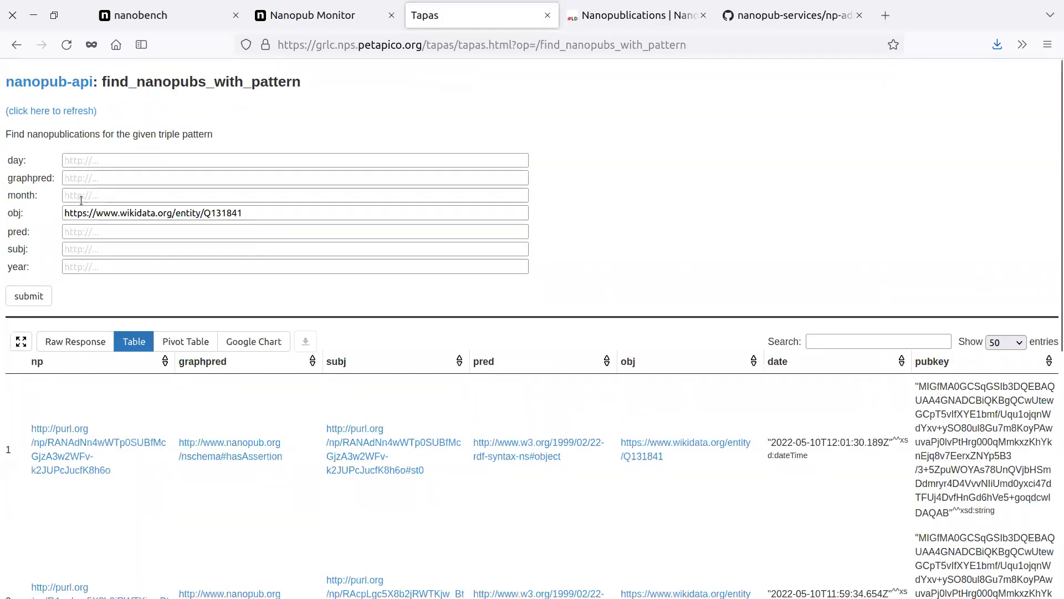
click(84, 231)
key(ctrl+v)
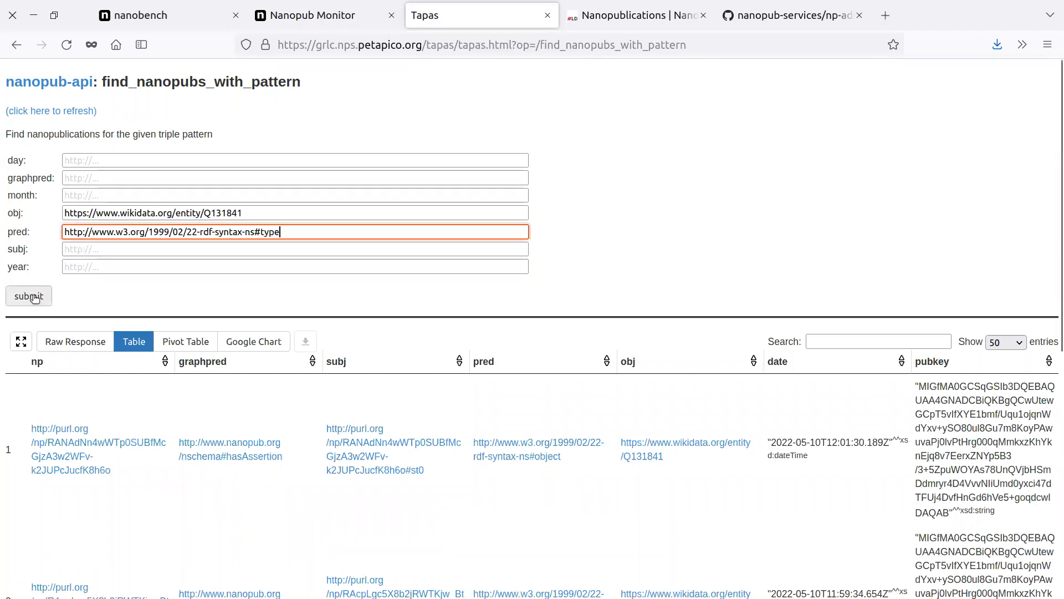
click(40, 307)
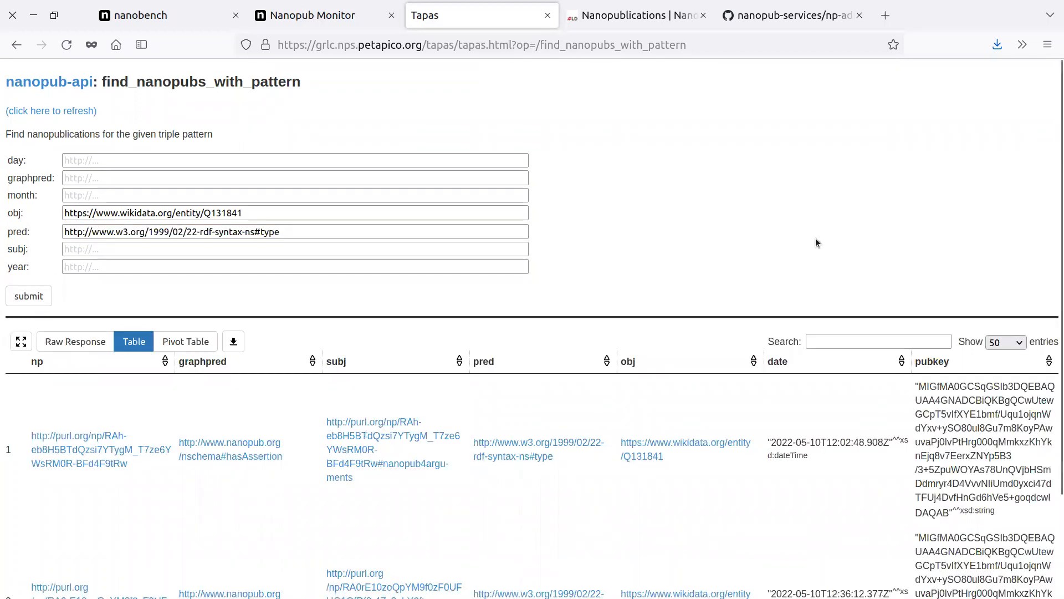
scroll(816, 238, down, 2)
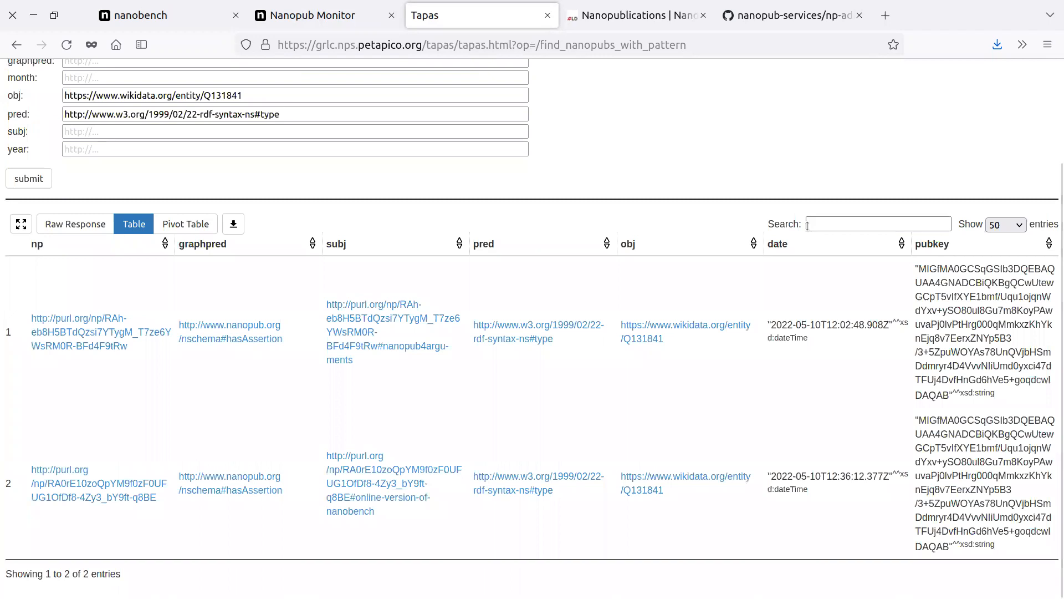
scroll(416, 144, up, 2)
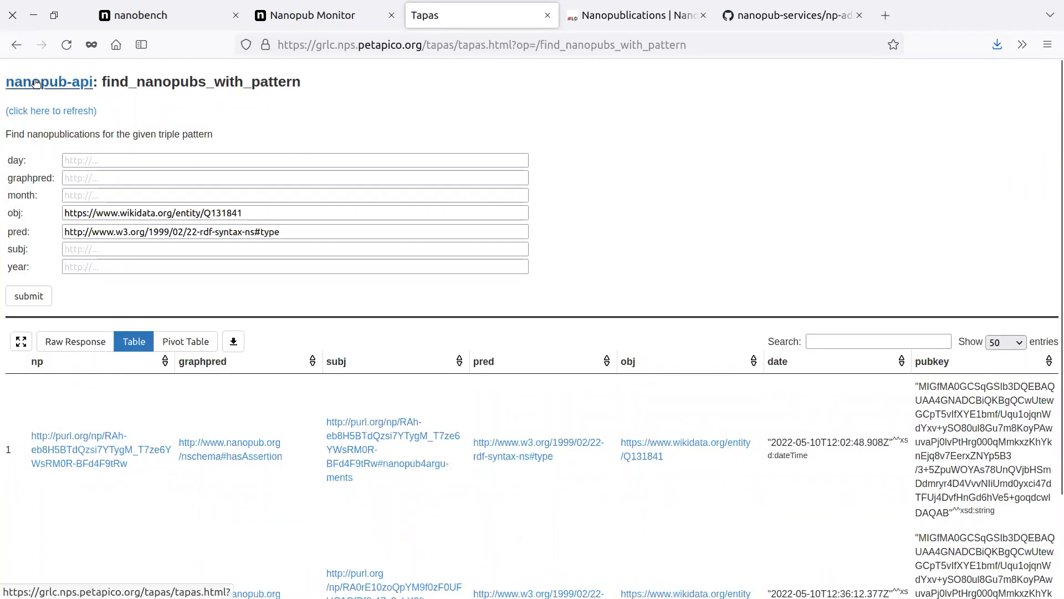
Open the find_nanopubs_with_text operation from the API list, run it with the text "argumentation" and look over the results.
click(33, 83)
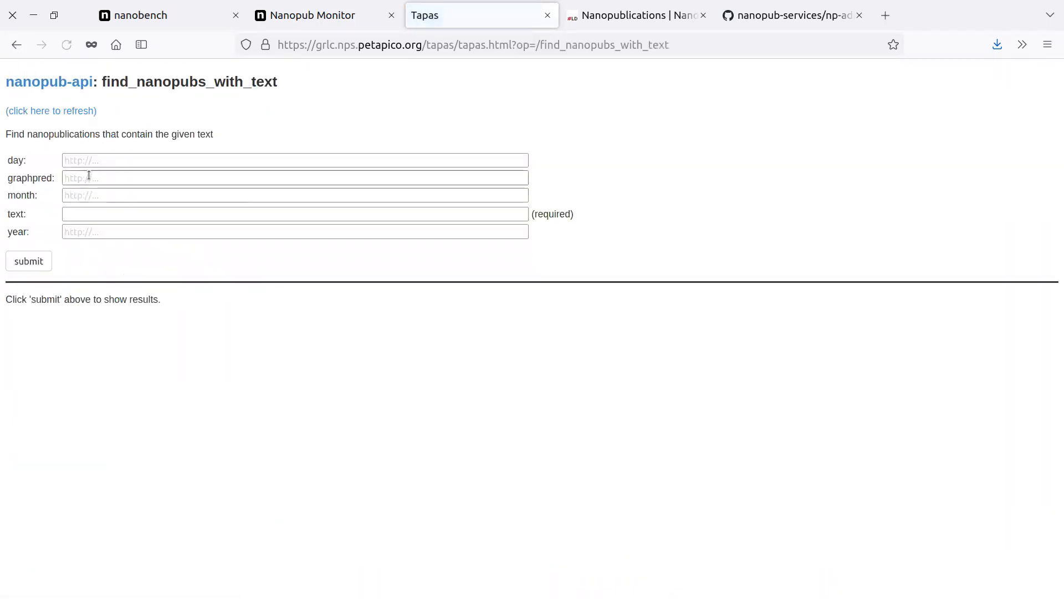
click(77, 212)
text(argumentation)
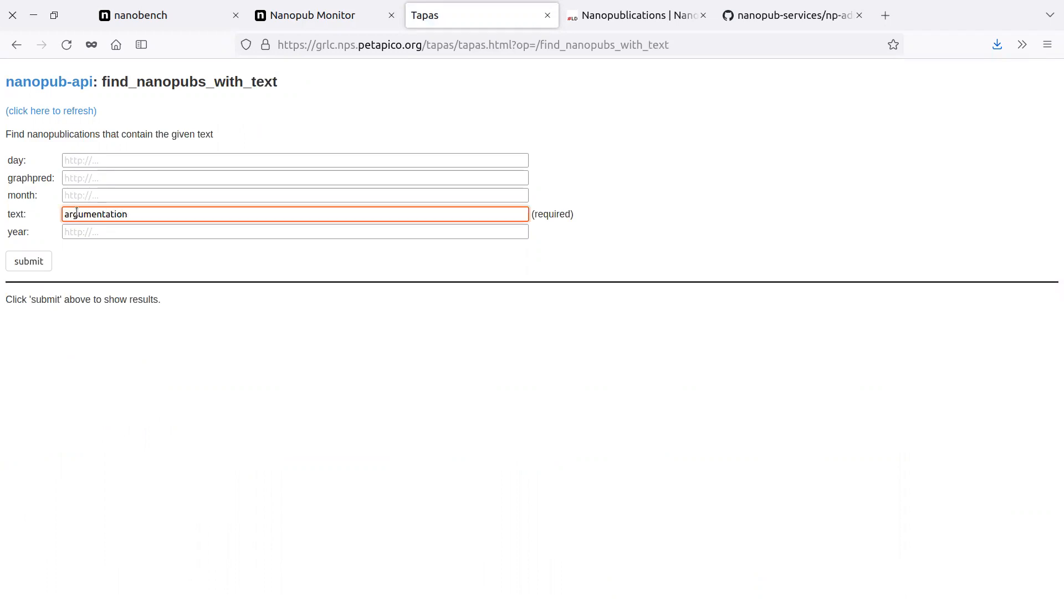
click(28, 261)
scroll(712, 502, down, 3)
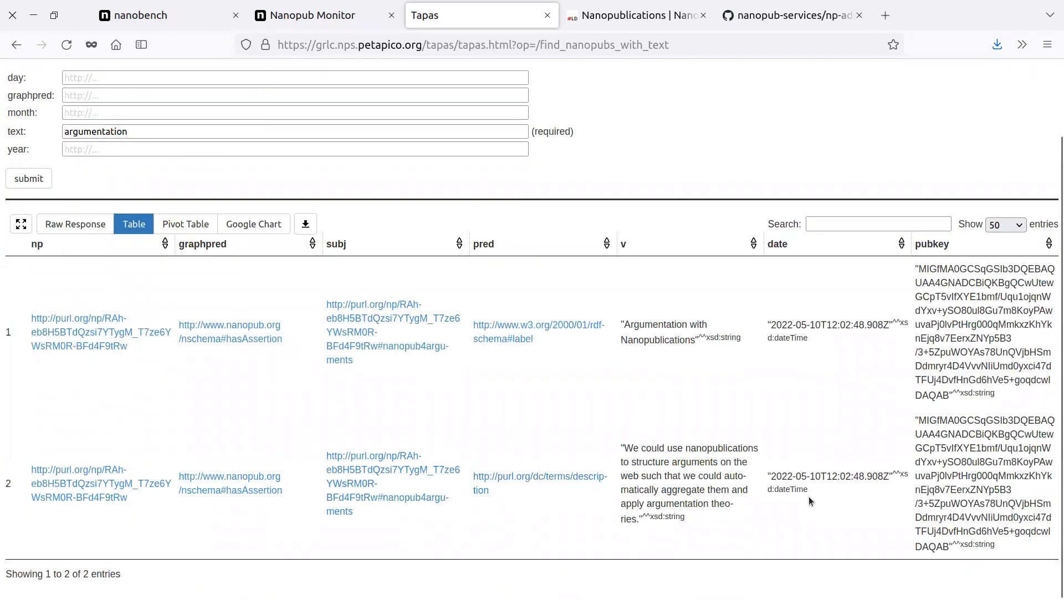
scroll(807, 498, up, 3)
Replace the search text with "use", rerun the text query and look through the returned nanopublications.
drag(166, 216, 3, 180)
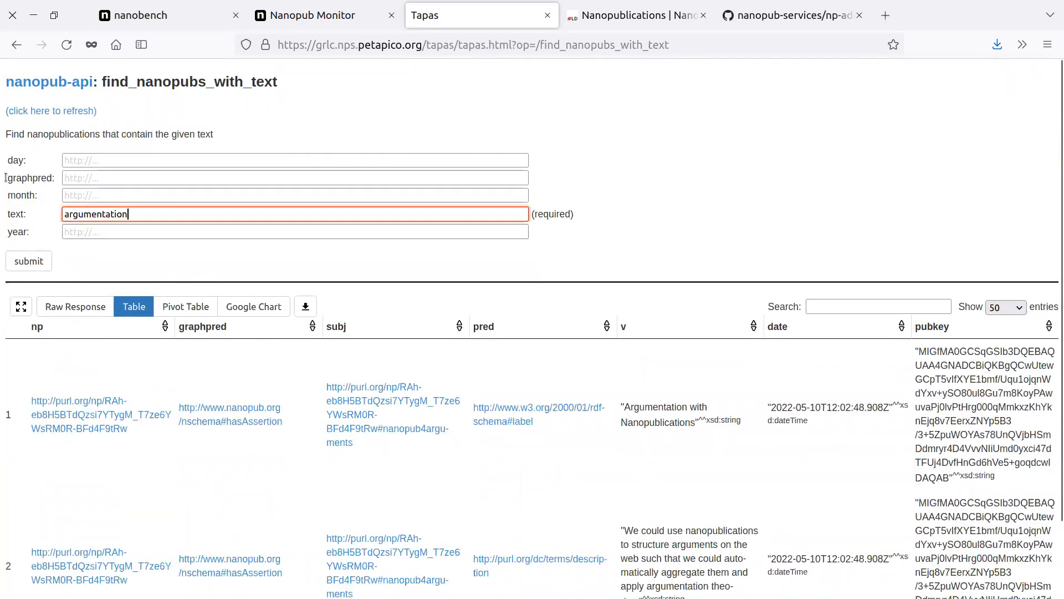
text(use)
key(Tab)
key(Tab)
key(Return)
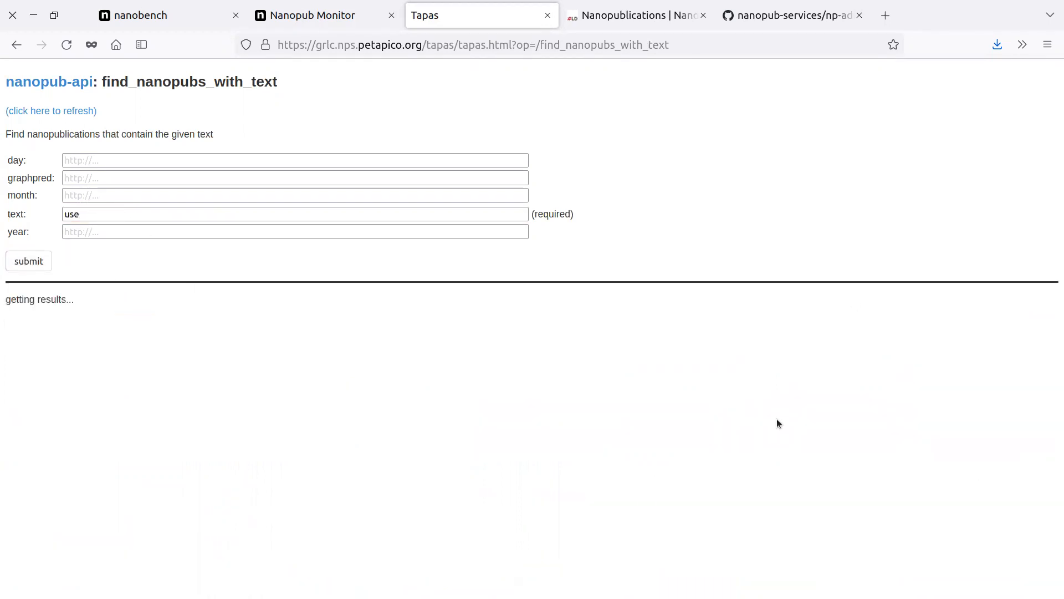
scroll(720, 363, down, 10)
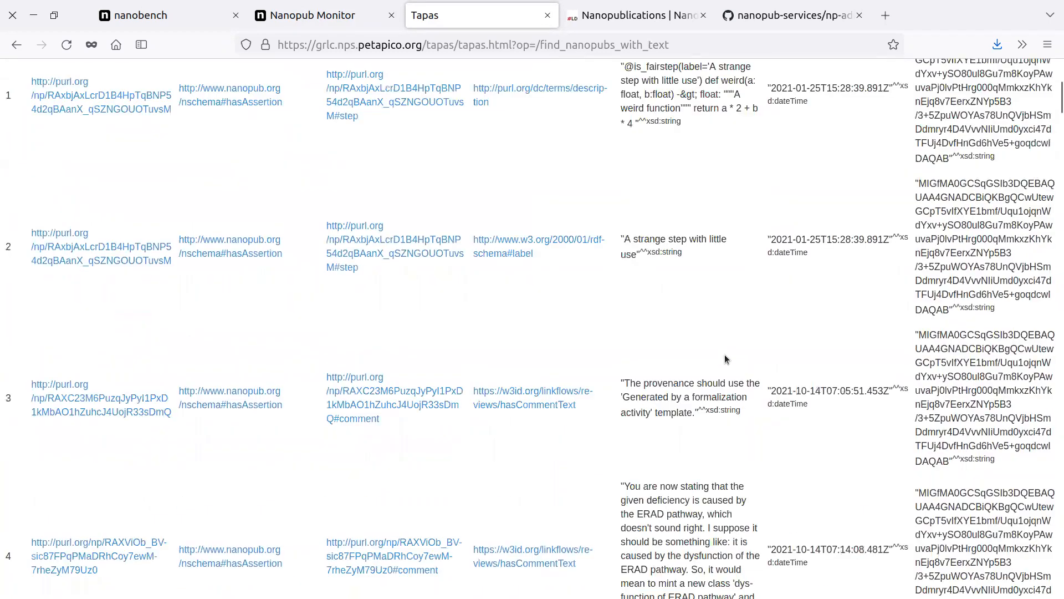
scroll(722, 363, down, 5)
scroll(715, 355, up, 15)
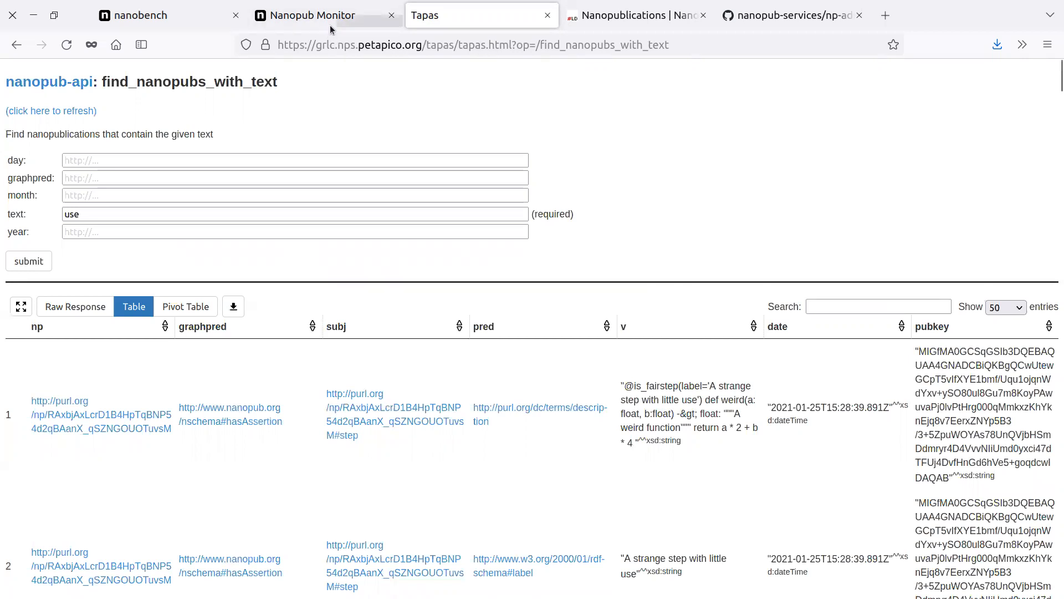
click(549, 15)
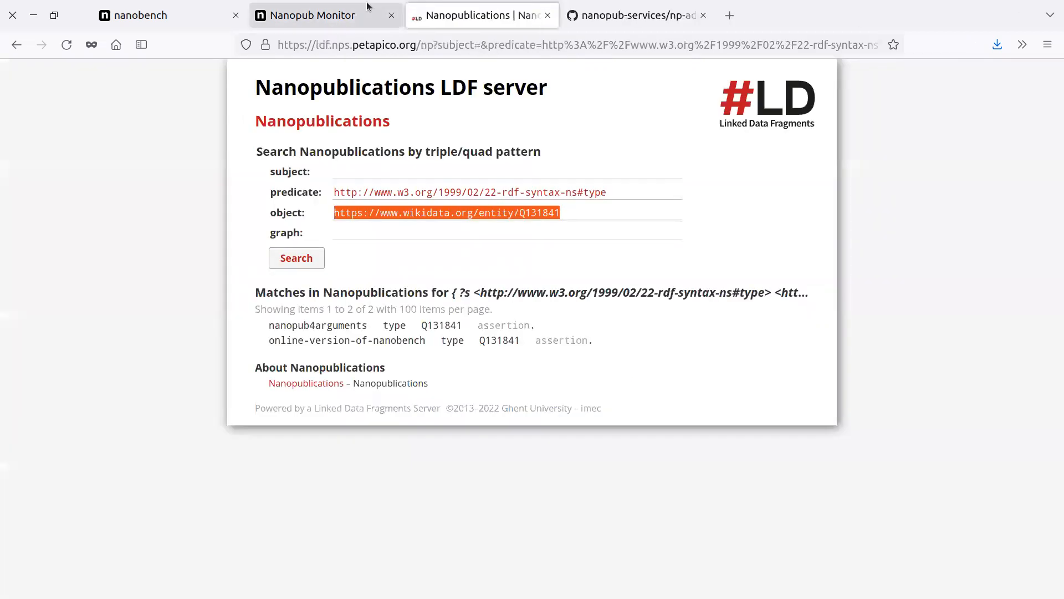
key(ctrl+Page_Up)
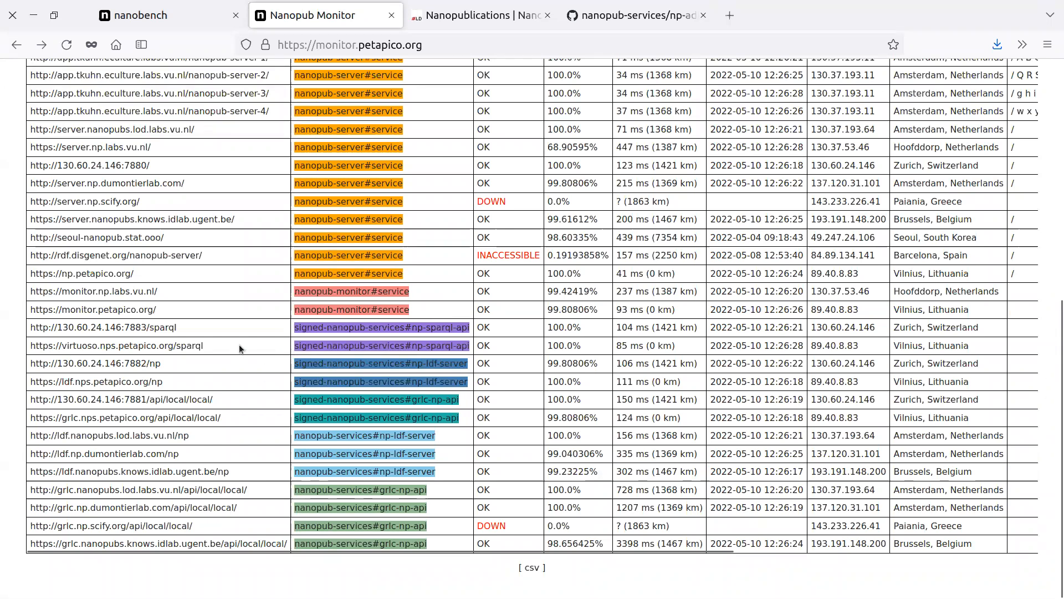
middle_click(195, 346)
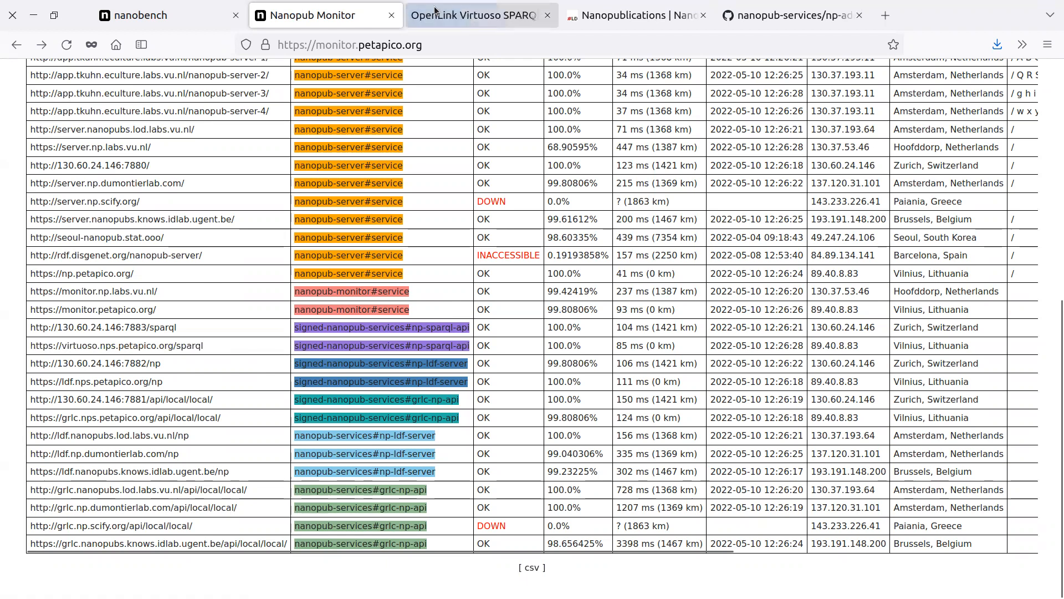
click(442, 14)
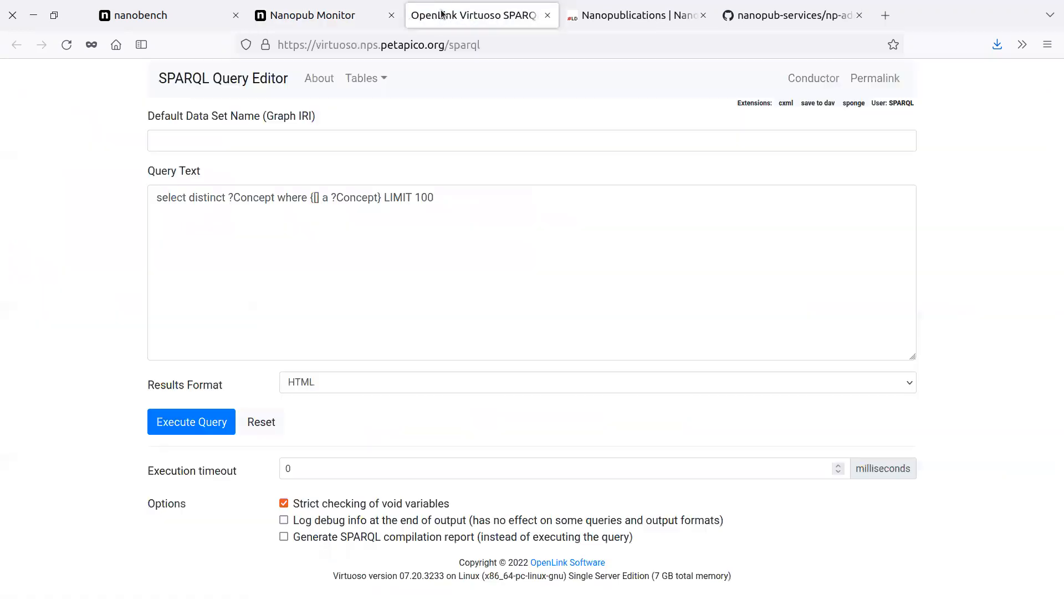
click(674, 15)
click(701, 15)
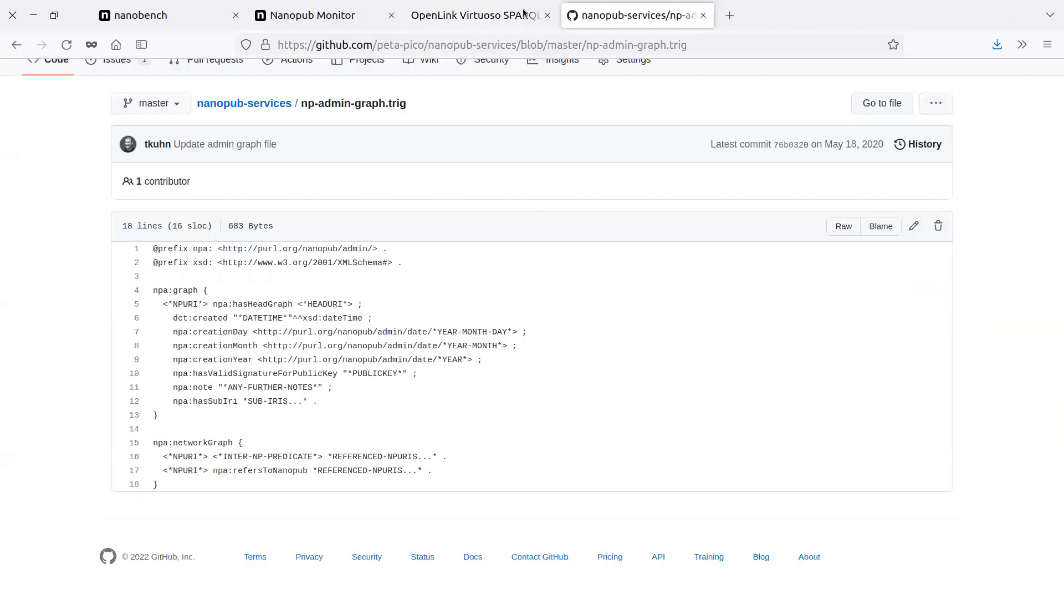
click(520, 11)
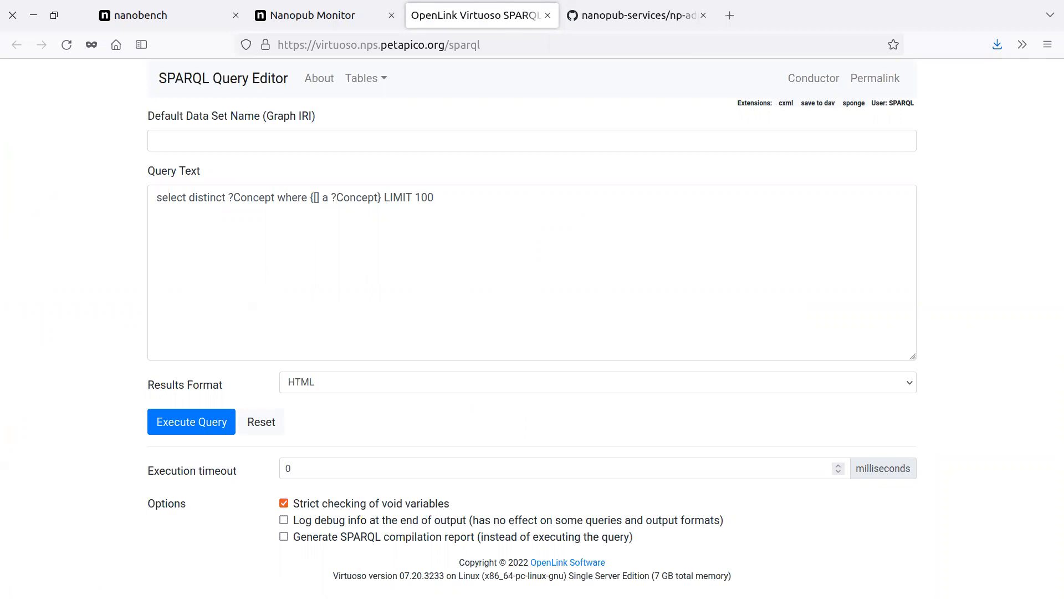
double_click(239, 202)
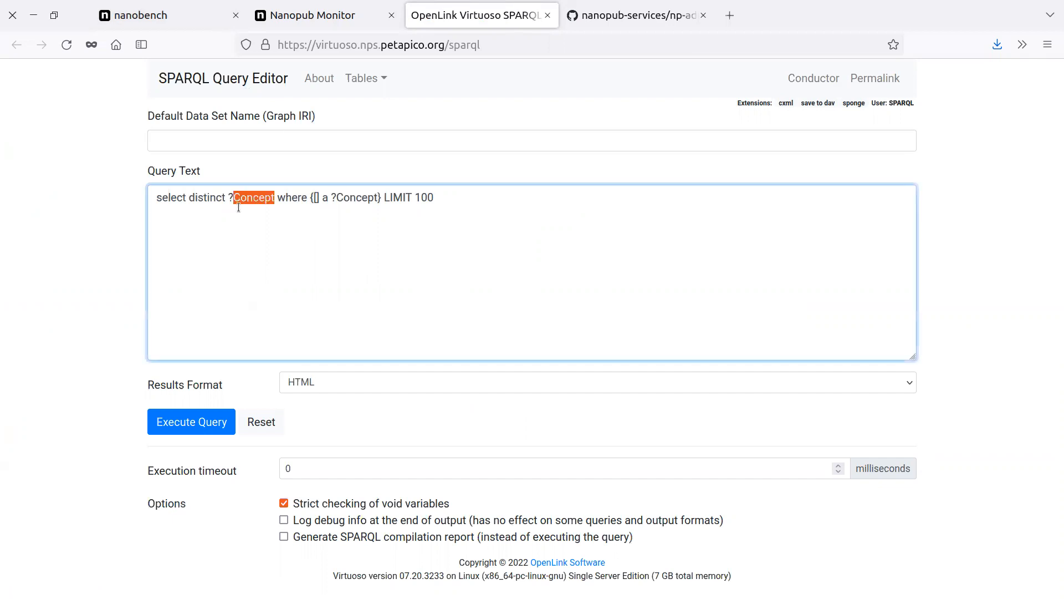
text(i)
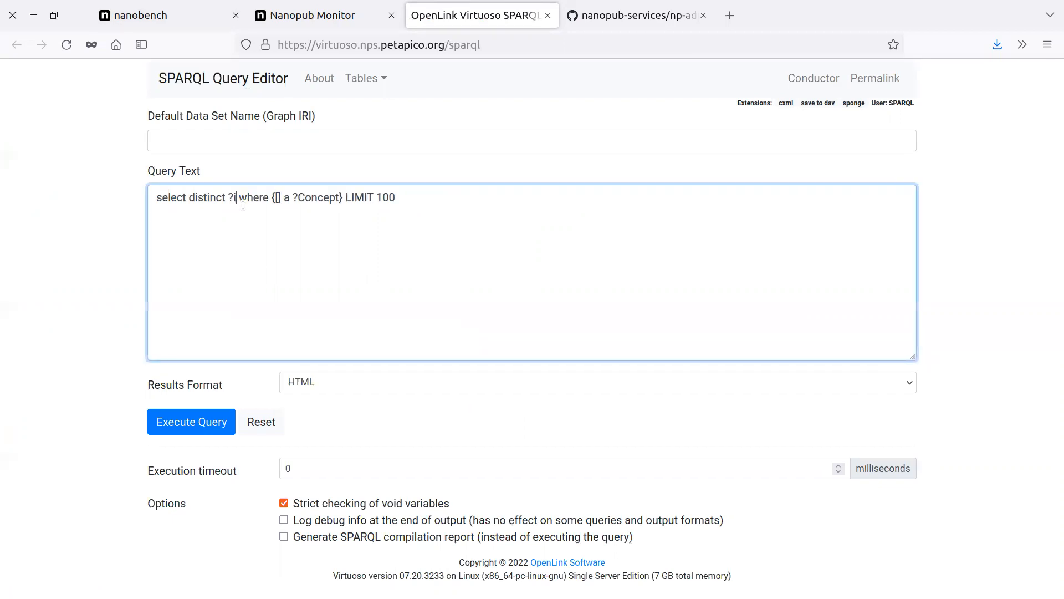
drag(275, 198, 336, 198)
key(Delete)
key(Delete)
key(Return)
key(Return)
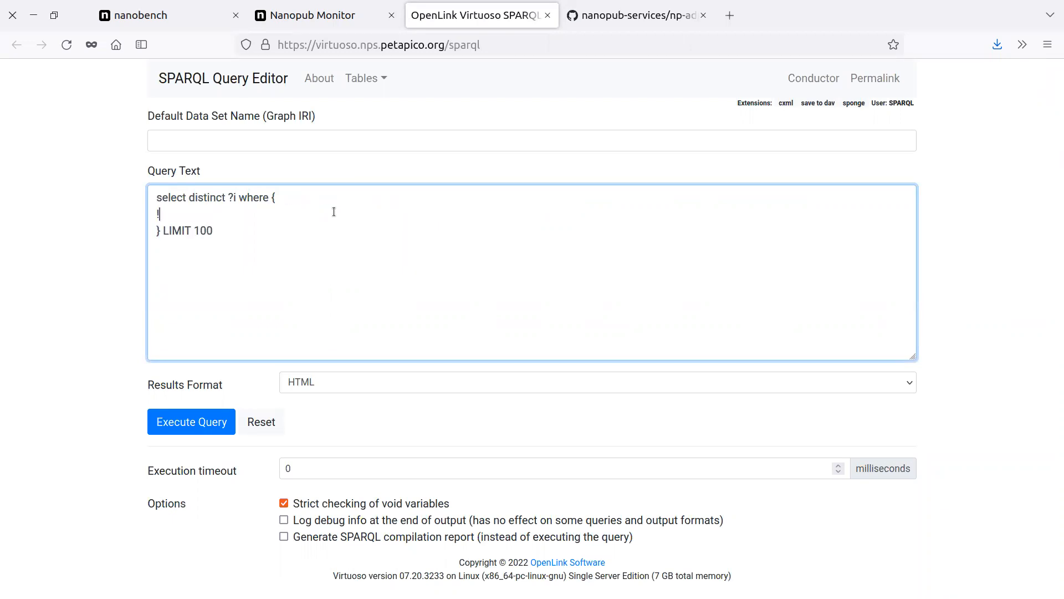
text(?i a <)
text(https://www.wikidata.org/entity/Q131841)
text(>)
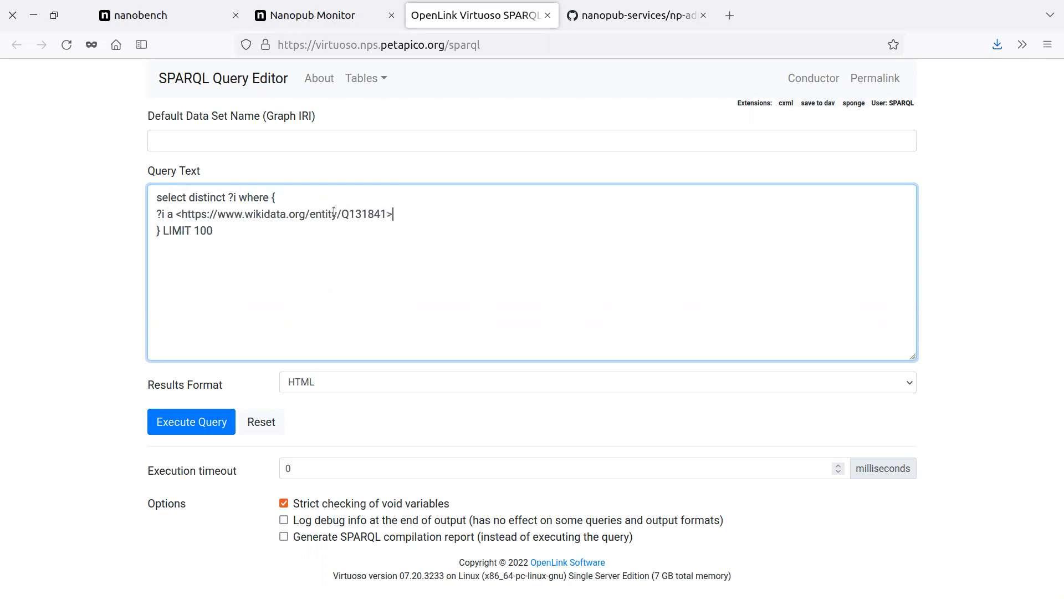
click(166, 422)
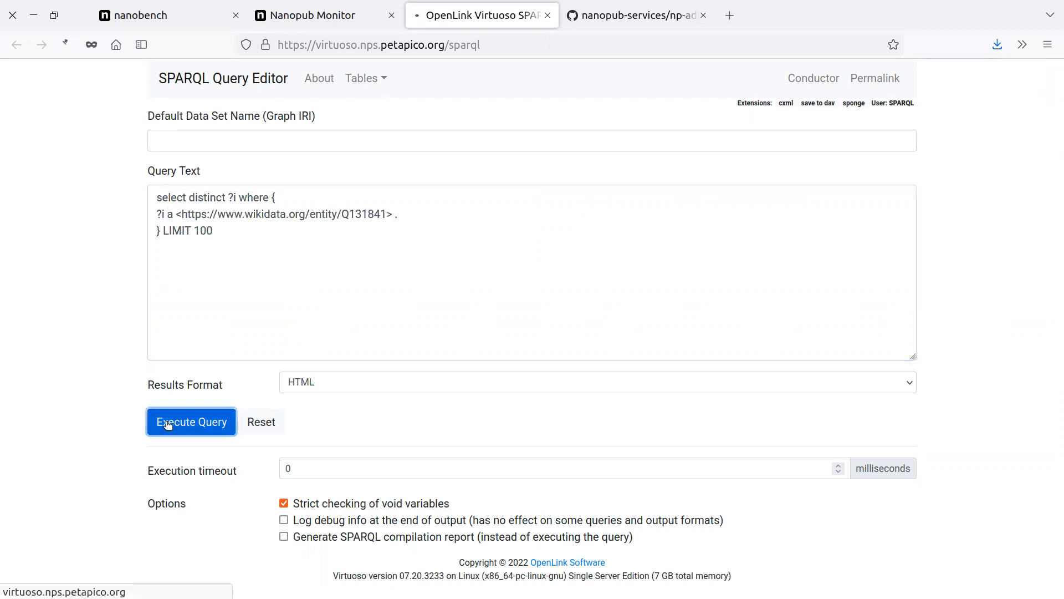
click(16, 44)
click(408, 215)
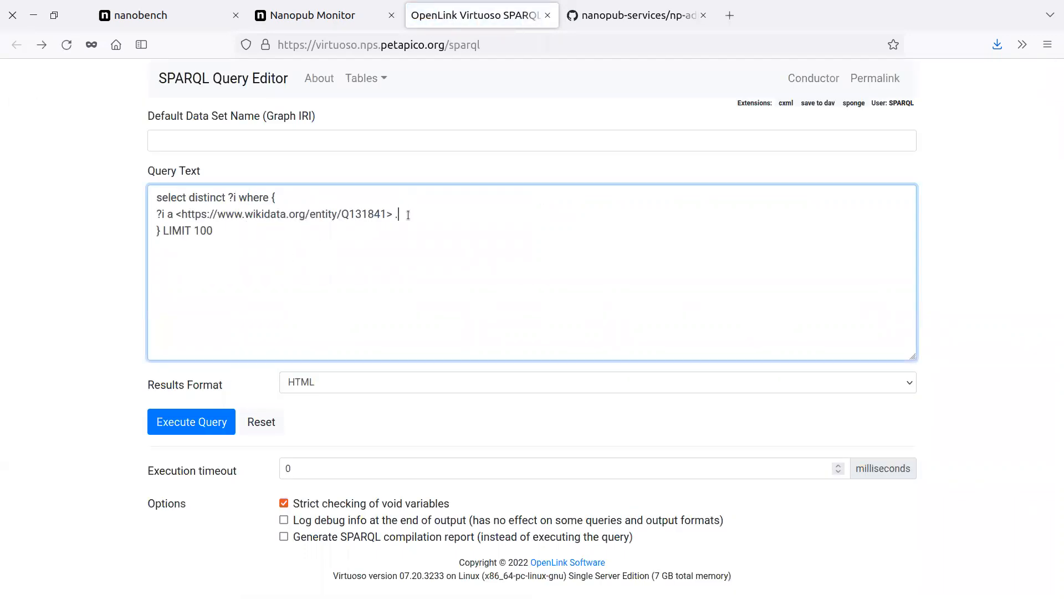
key(Return)
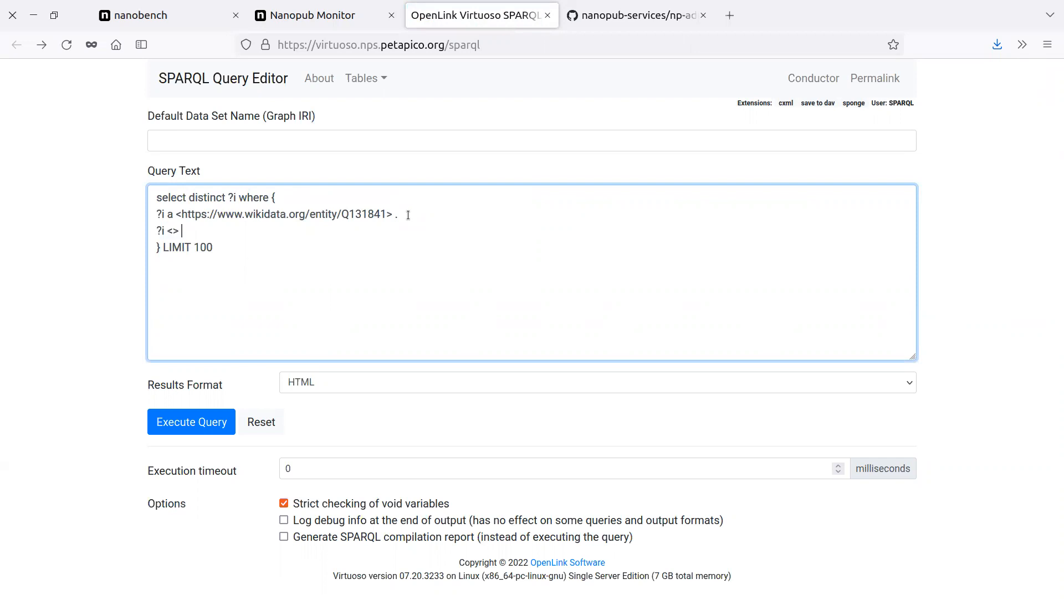
text(?i <> ?name .)
key(alt+Tab)
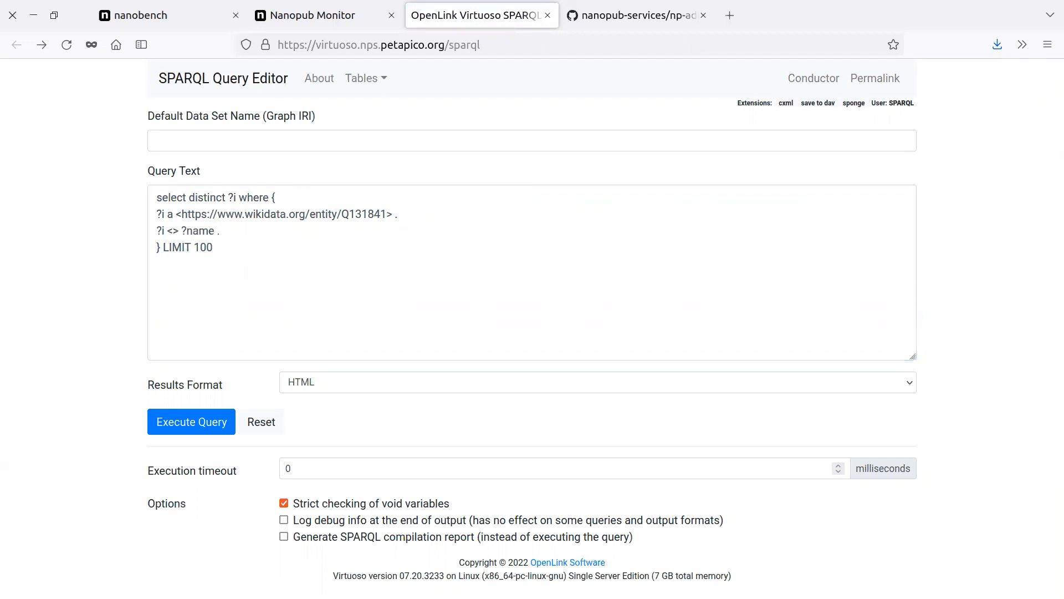
click(172, 230)
text(http://www.w3.org/2000/01/rdf-schema#label)
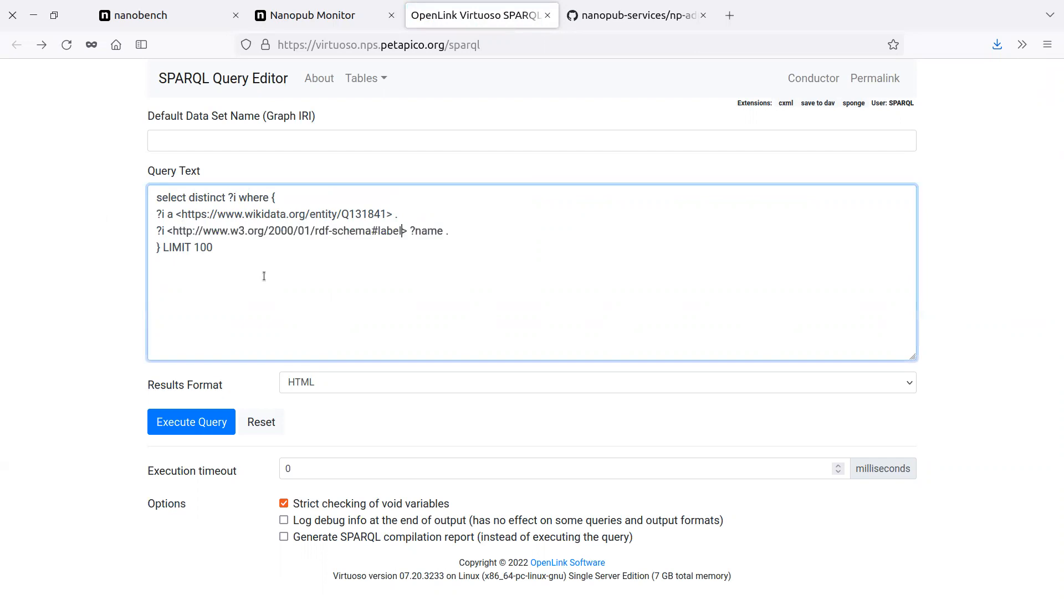
click(194, 421)
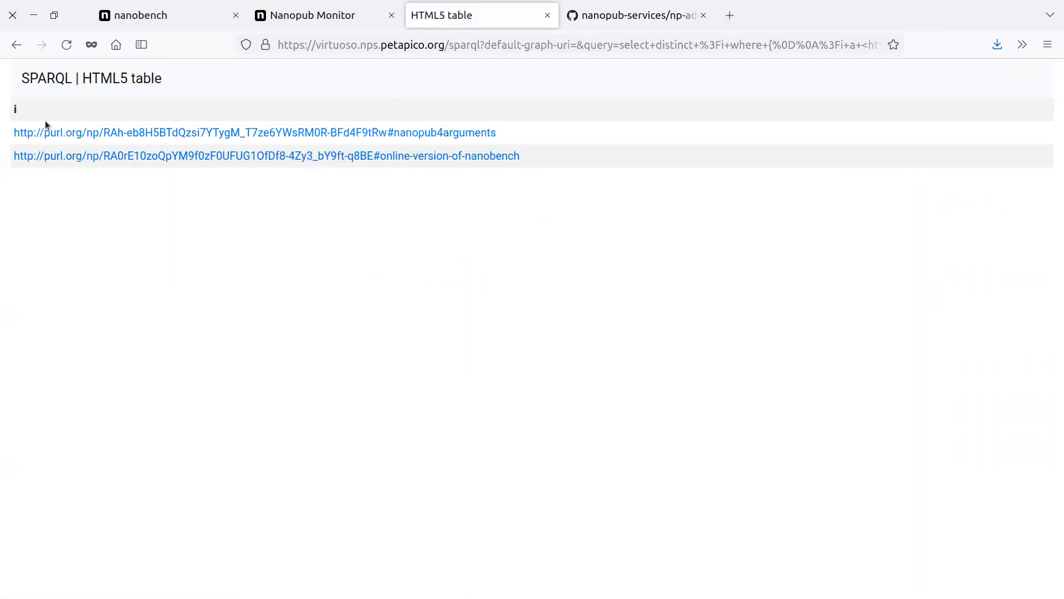
Return to the query editor, add ?name after ?i in the select clause and execute the query.
click(16, 46)
click(238, 198)
text(?name .)
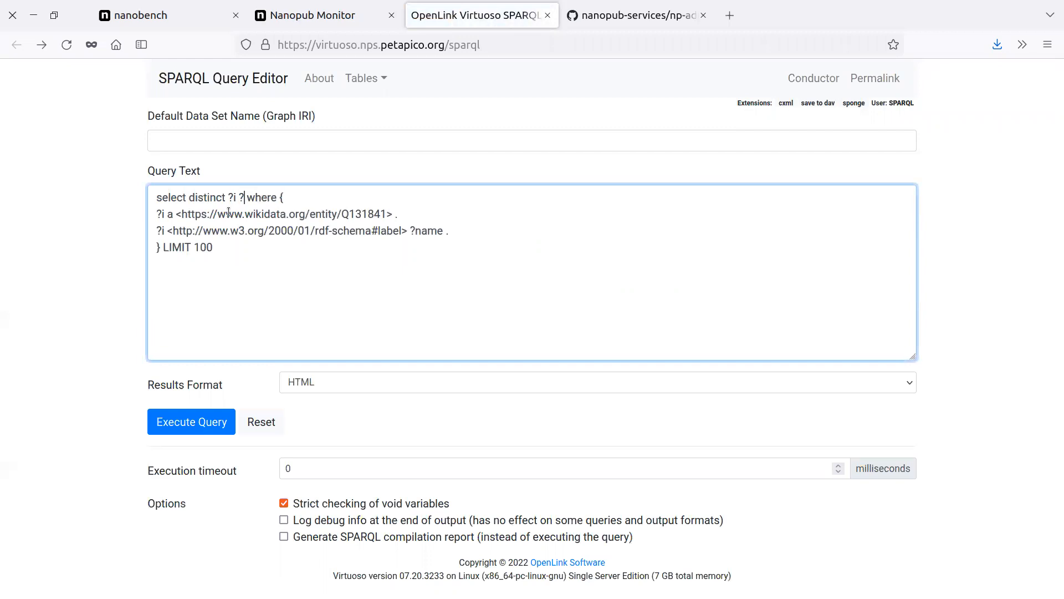
text(e)
click(175, 425)
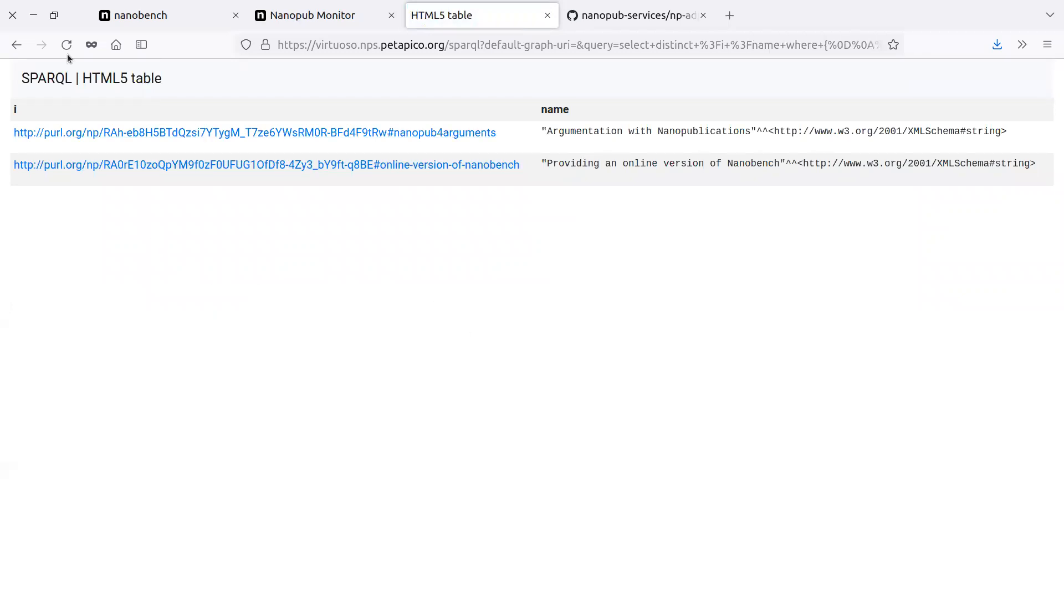
click(15, 45)
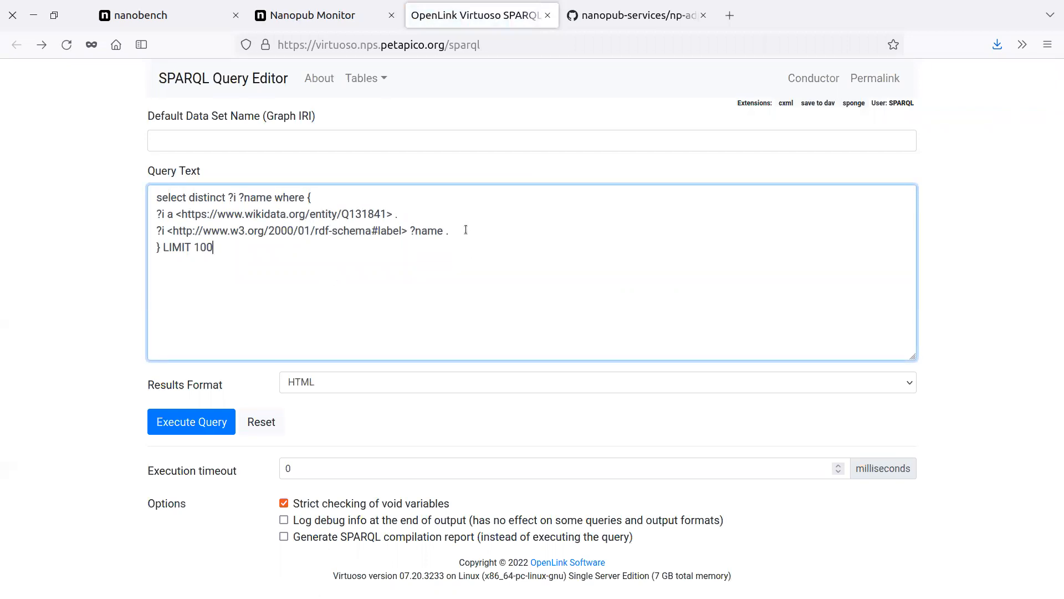
click(402, 200)
click(665, 18)
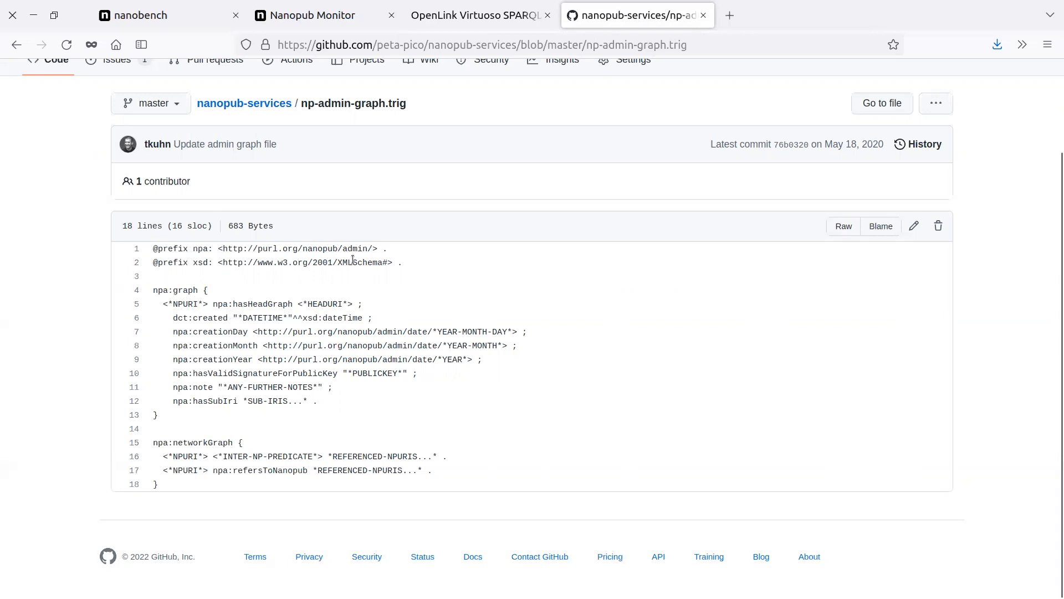
drag(378, 246, 364, 245)
drag(188, 258, 157, 247)
key(ctrl+c)
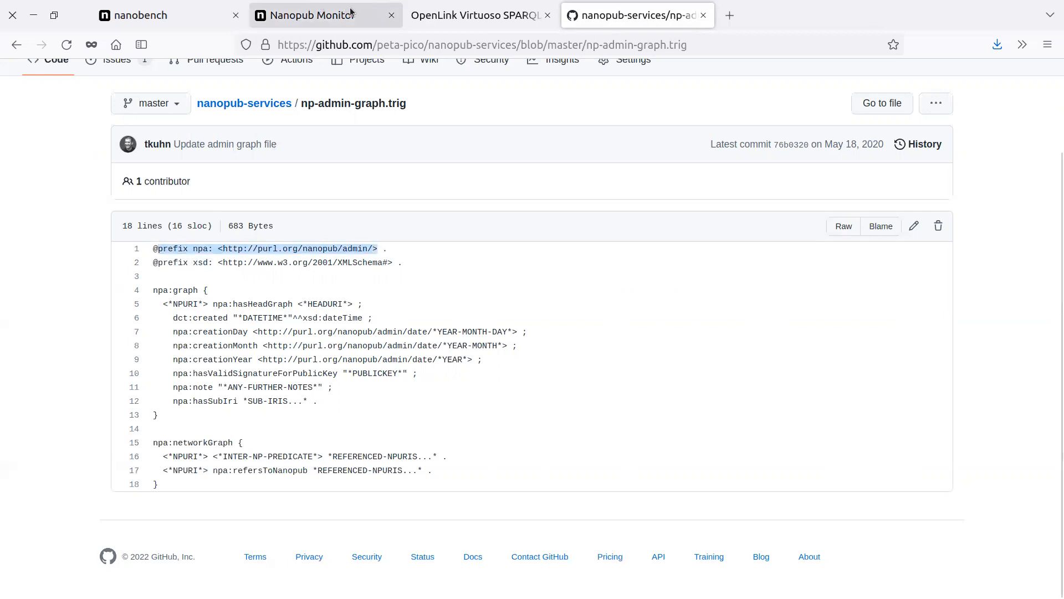
click(443, 15)
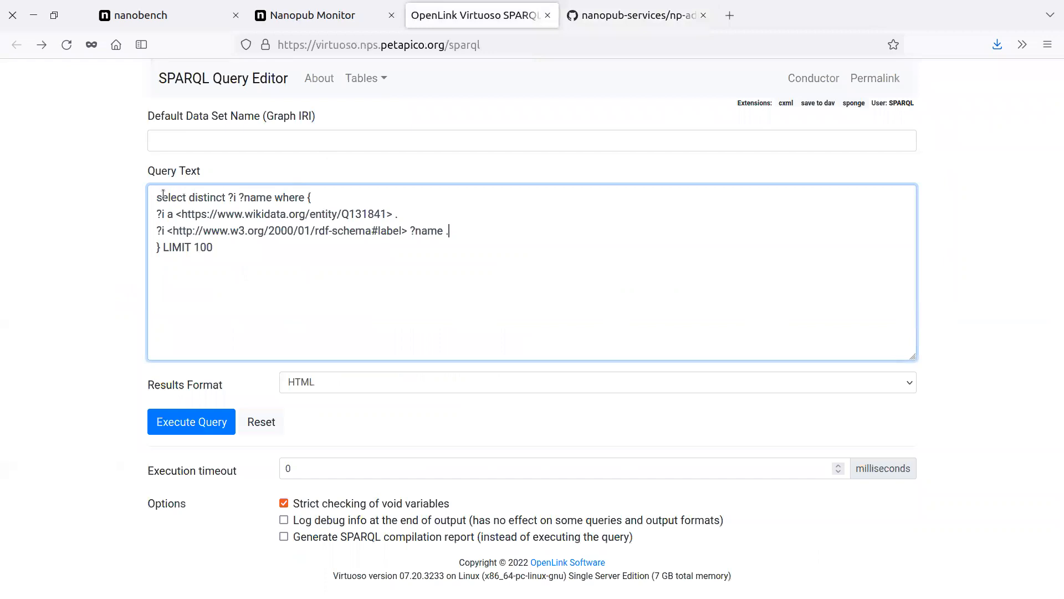
key(ctrl+v)
key(Return)
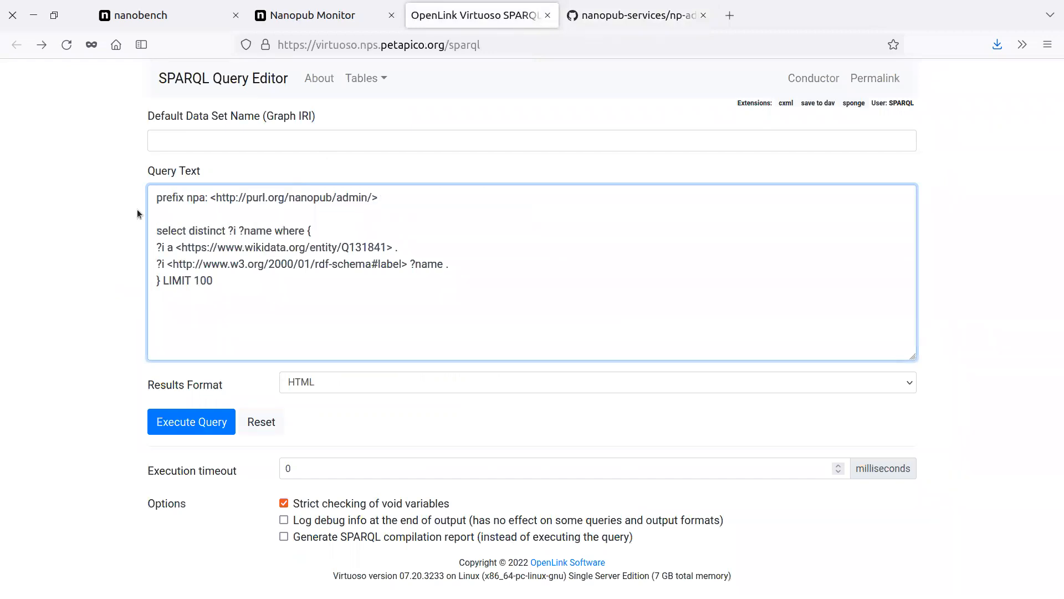
Add an empty "npa:graph { }" block at the start of the where clause, above the two ?i patterns.
click(316, 233)
key(Return)
key(Return)
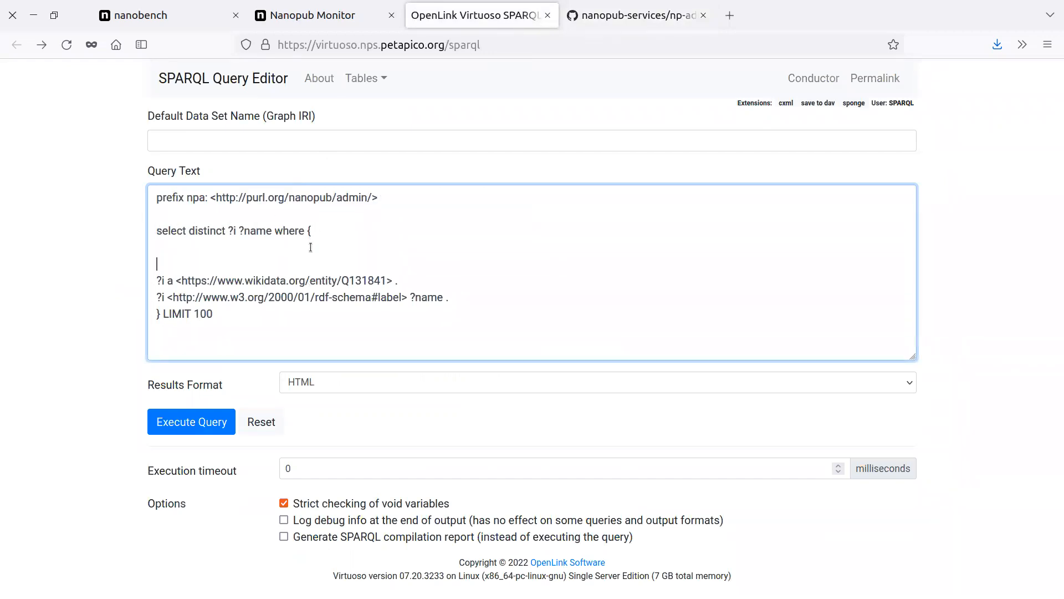
key(Return)
text(np)
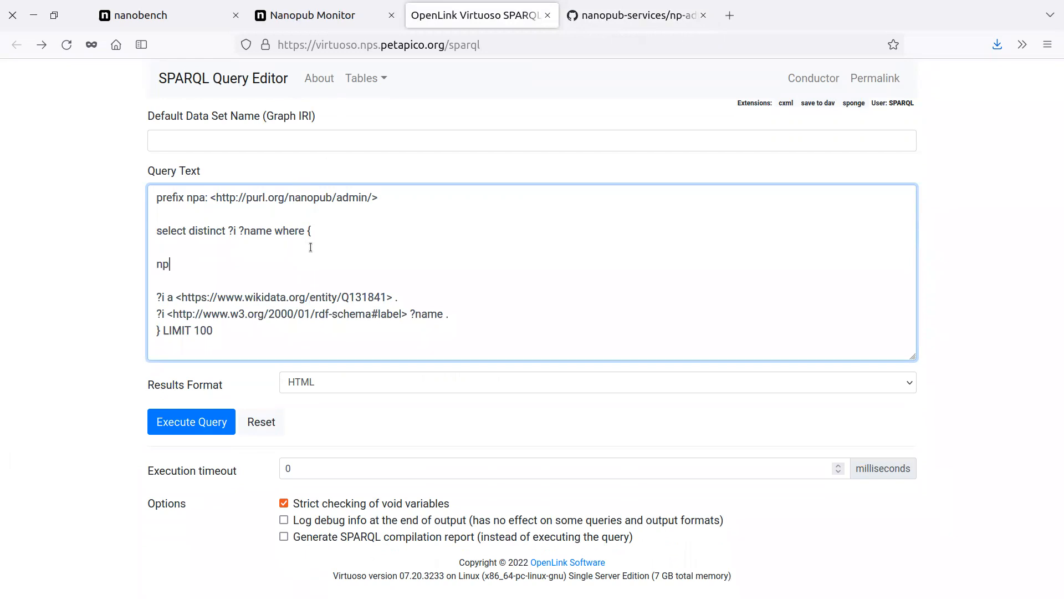
text(a:graph {)
key(Return)
key(Return)
text(})
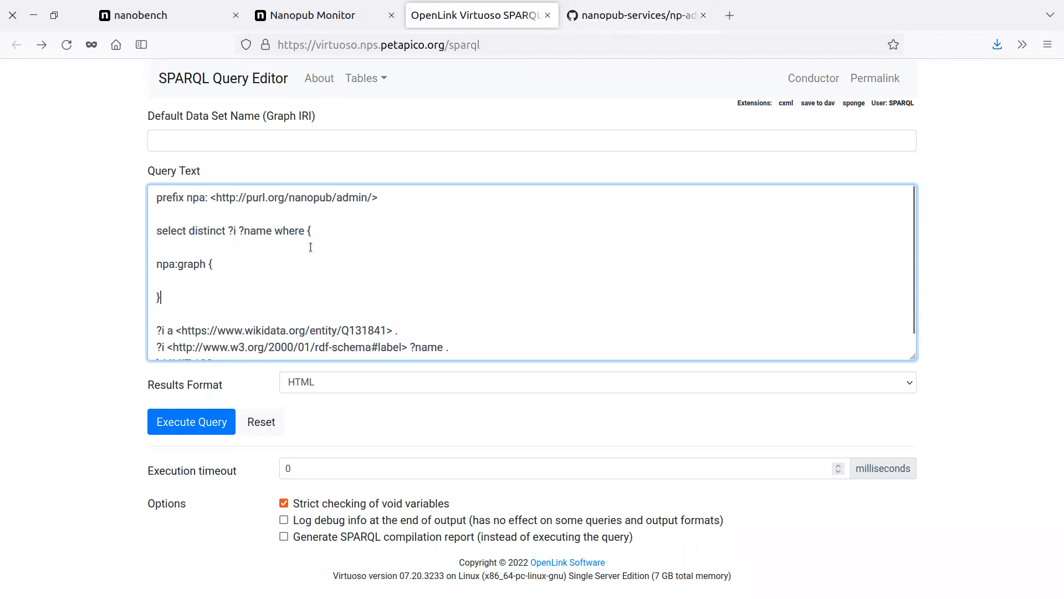
Copy npa:hasHeadGraph from np-admin-graph.trig and write "?np npa:hasHeadGraph ?h ." inside the npa:graph block.
click(625, 11)
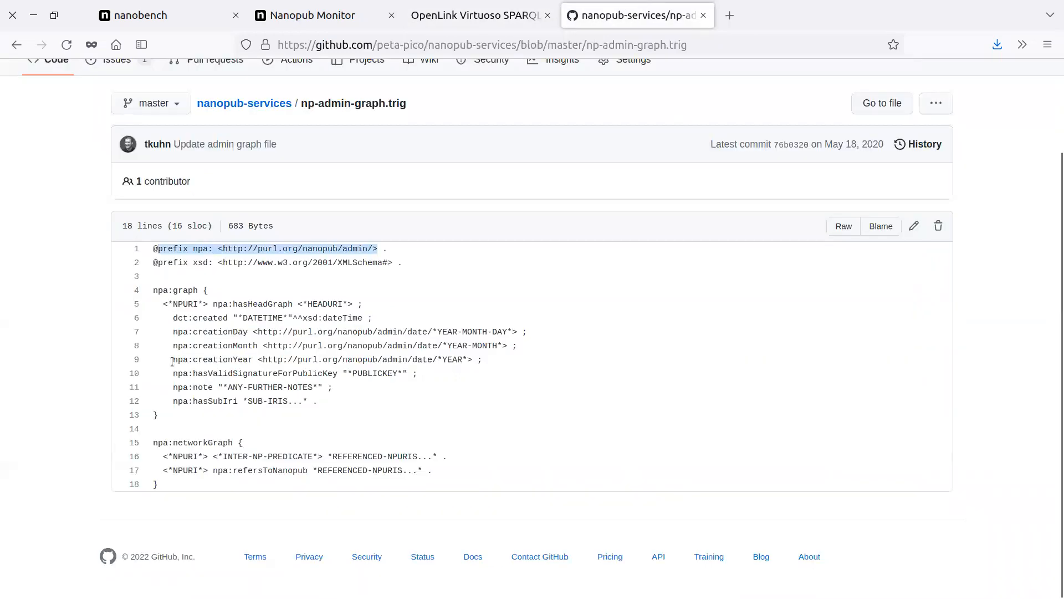
click(236, 341)
drag(212, 304, 293, 303)
key(ctrl+c)
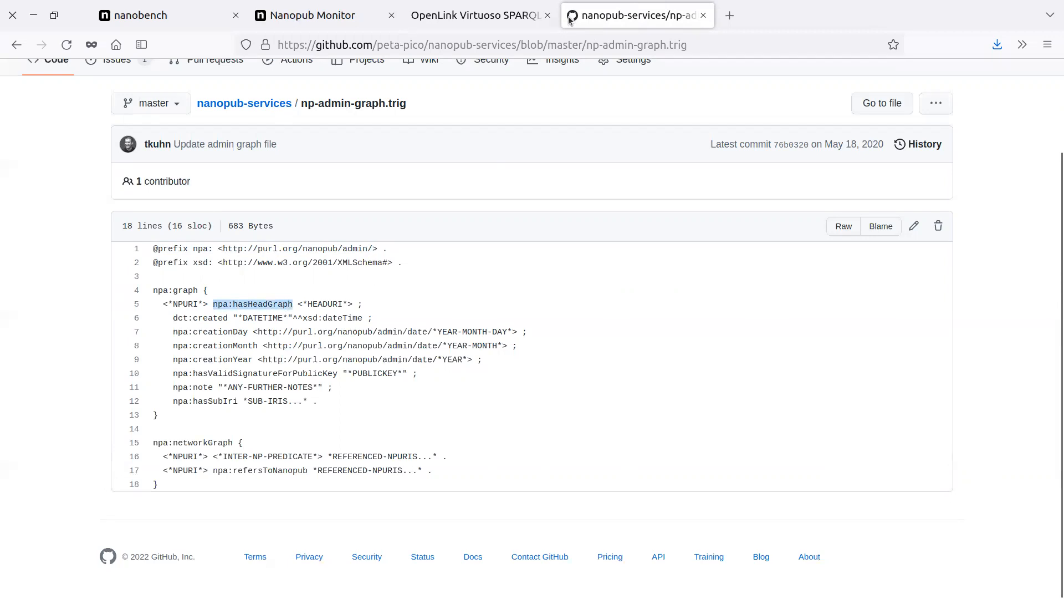
click(451, 12)
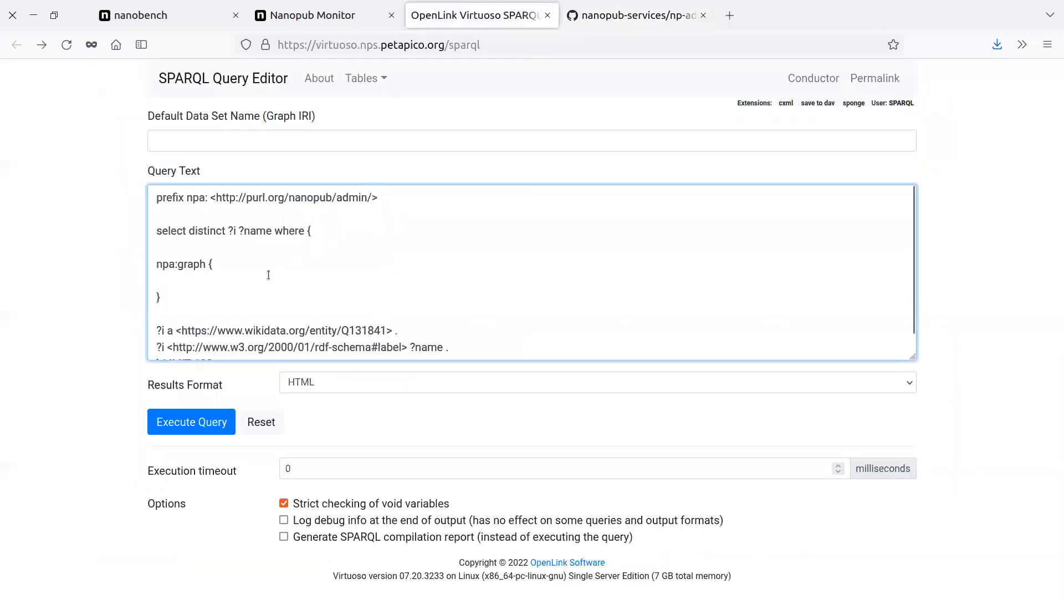
text(?np)
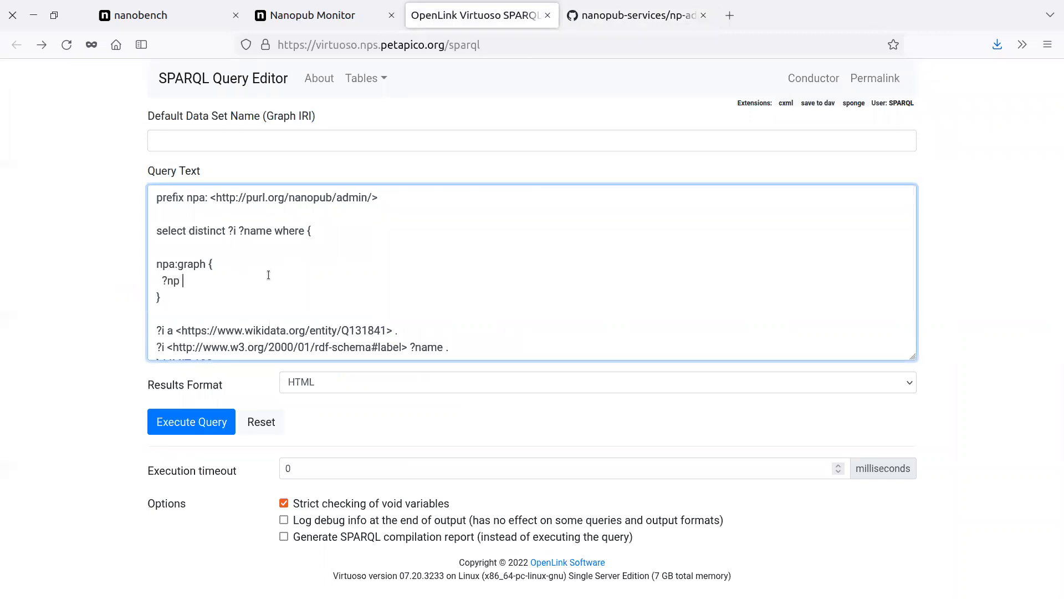
key(ctrl+v)
text(?h .)
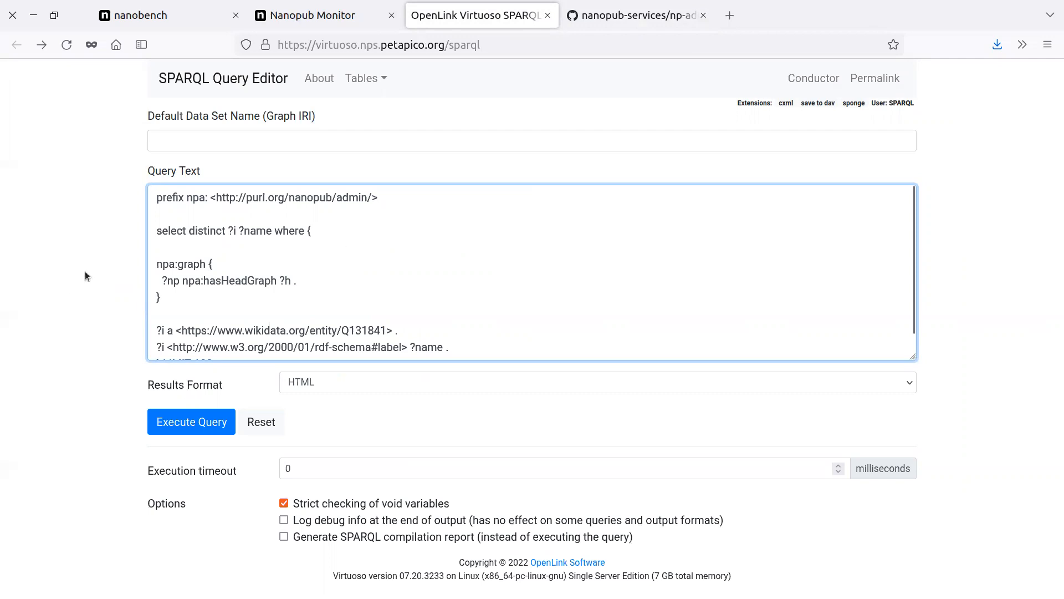
Open the full source of nanopublication RA0rE10zoQ from nanobench and inspect the hasAssertion statement in its Head graph.
click(202, 27)
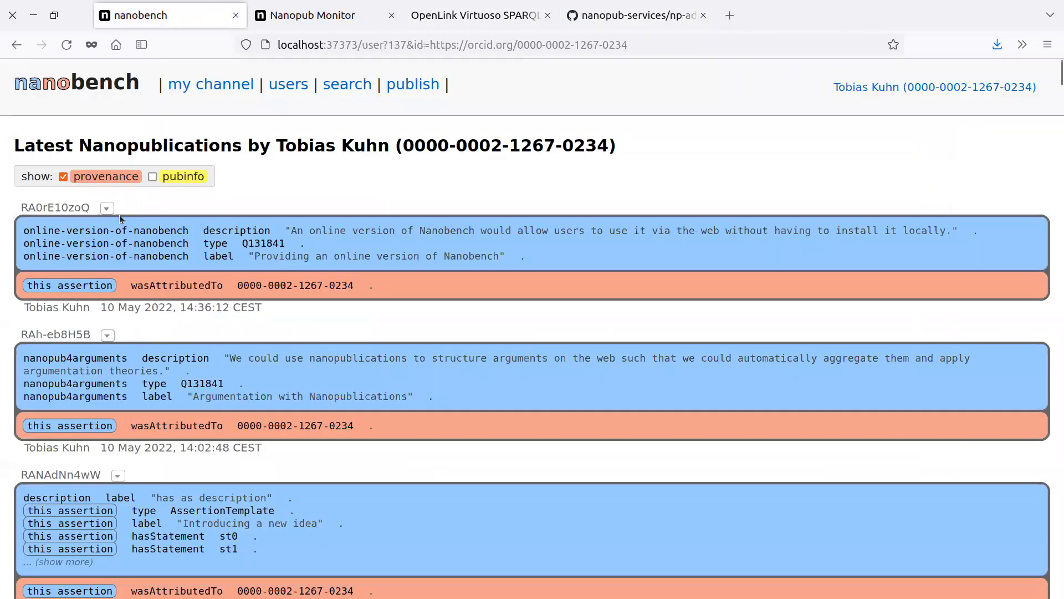
click(97, 272)
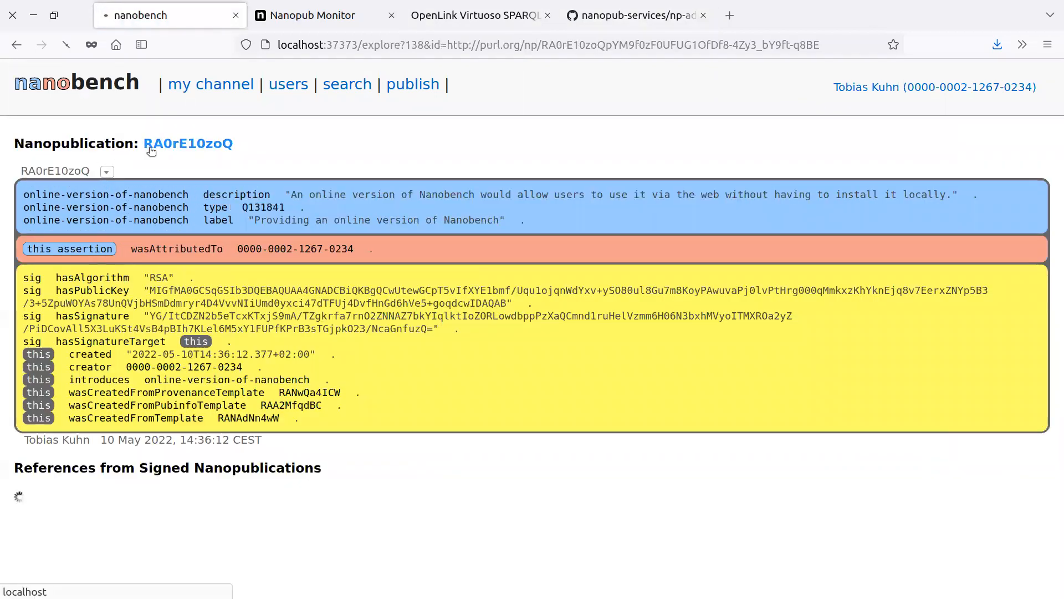
click(207, 86)
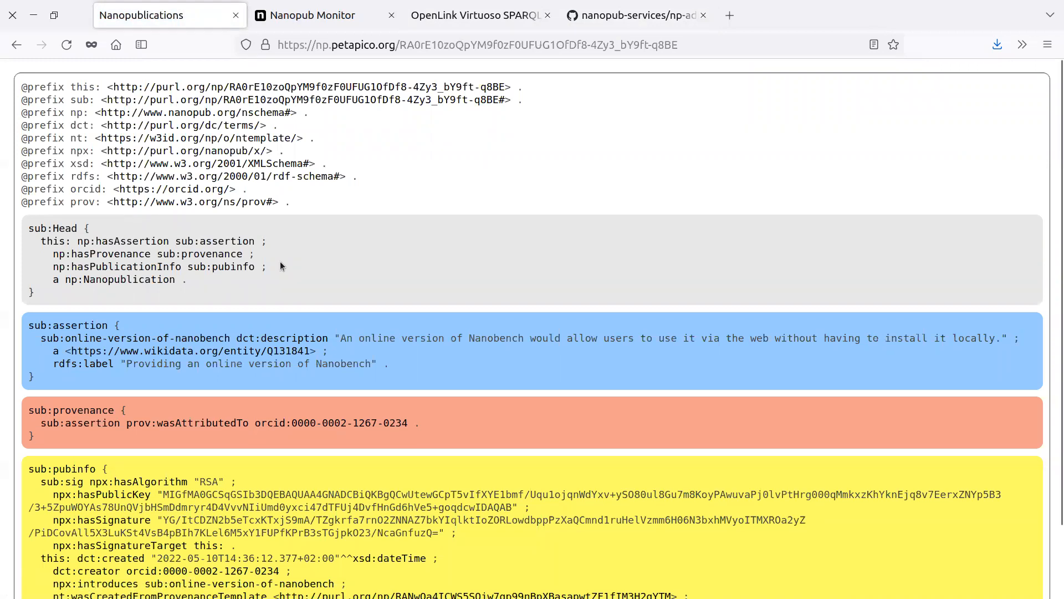
drag(272, 242, 92, 234)
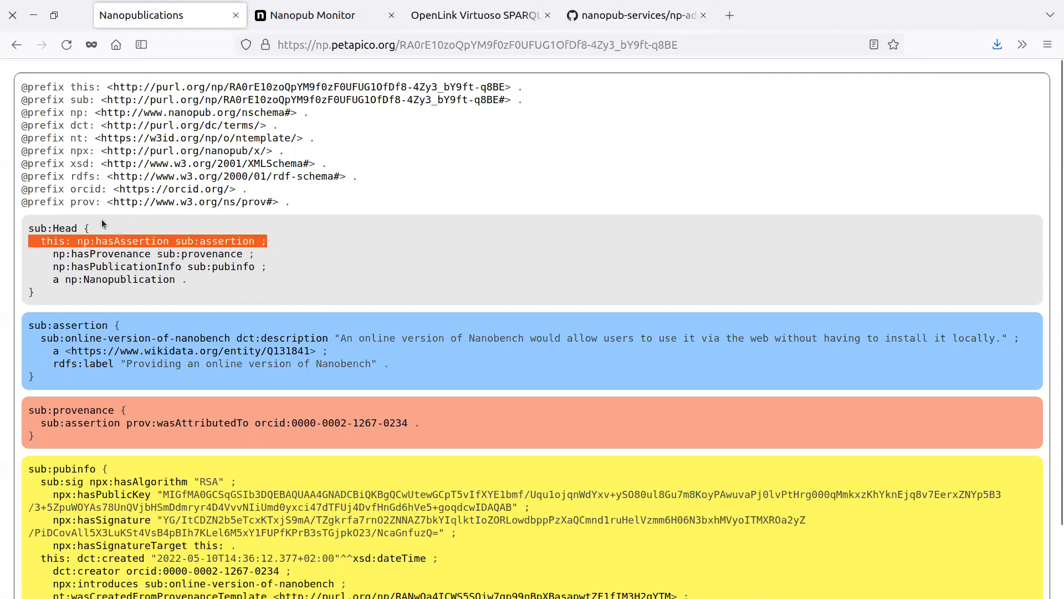
click(102, 222)
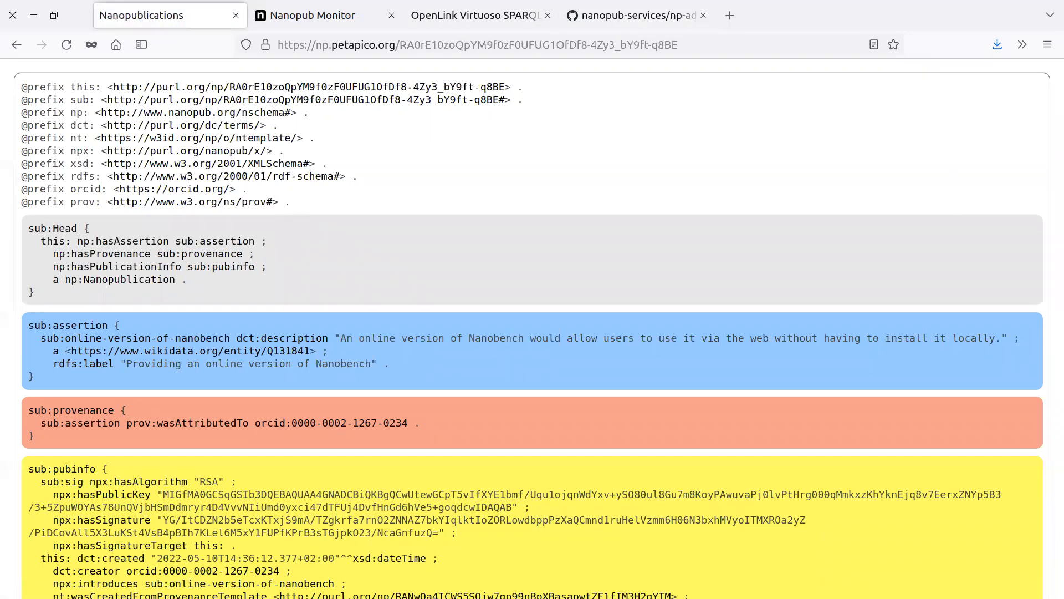
click(413, 12)
click(385, 197)
key(Return)
text(prefix np: <http://www.nanopub.org/nschema#>)
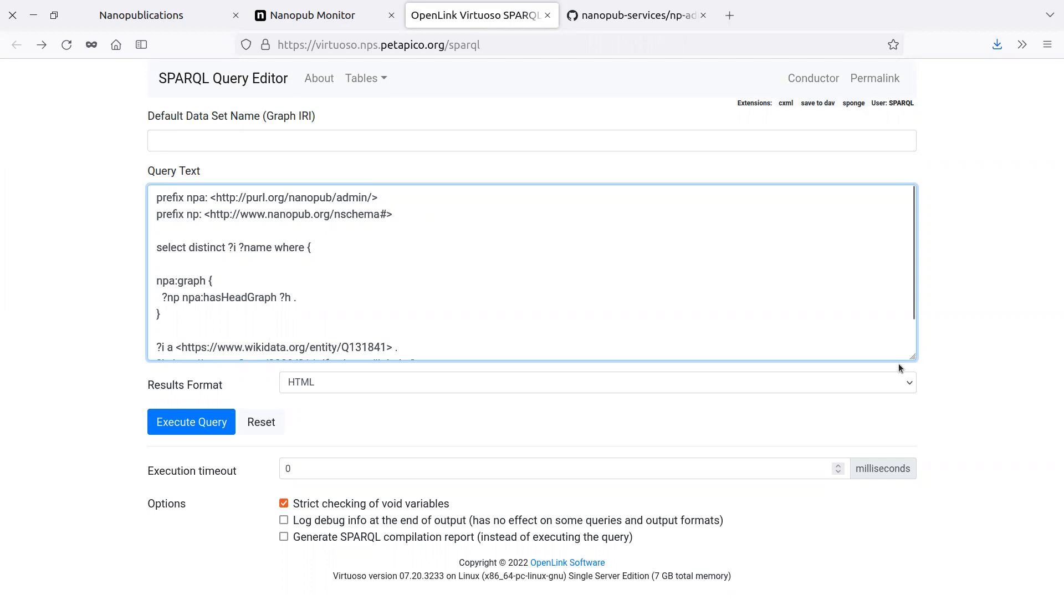
Enlarge the query text box and add a "?h { ?np hasAssertion ?a . }" block below the npa:graph block.
drag(912, 356, 910, 498)
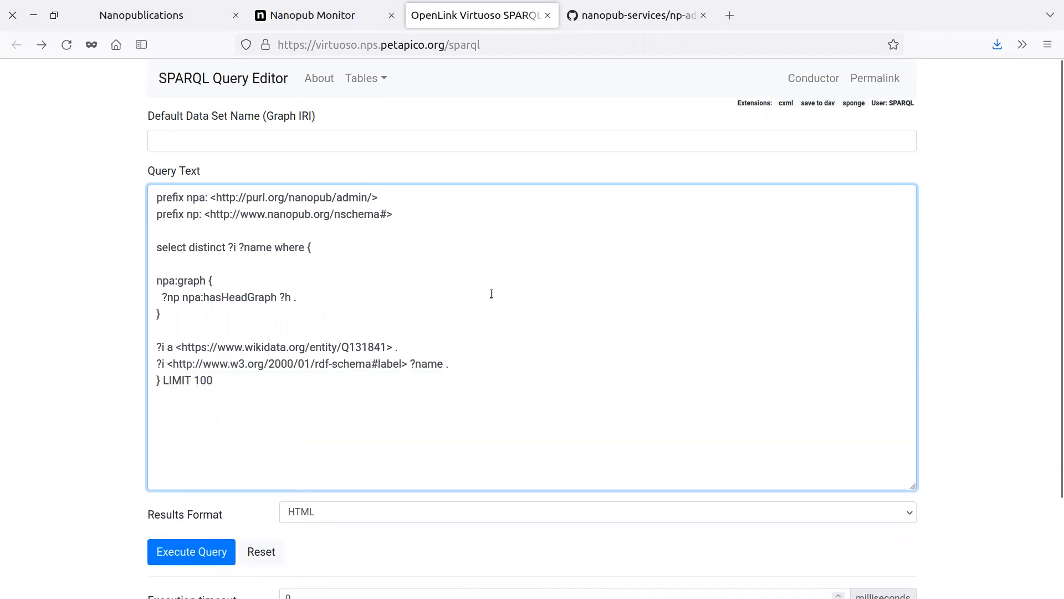
click(345, 311)
key(Return)
key(Return)
text(?h {)
key(Return)
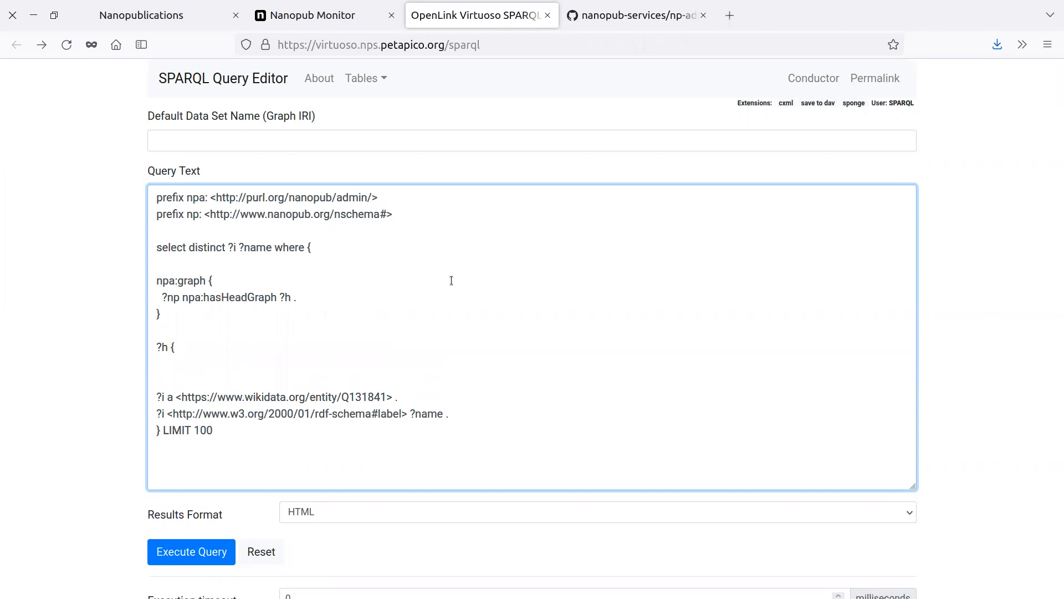
text(?)
text(?np )
text(ha)
text(sAssertion ?a)
text( .)
key(Return)
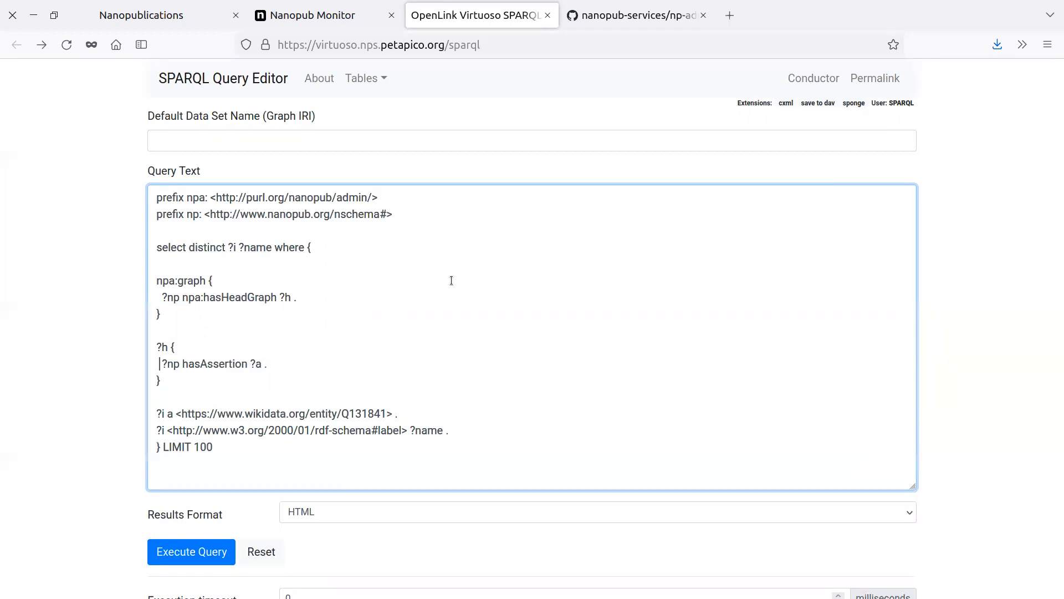
Remove the blank lines before the ?h block and before the npa:graph block.
key(BackSpace)
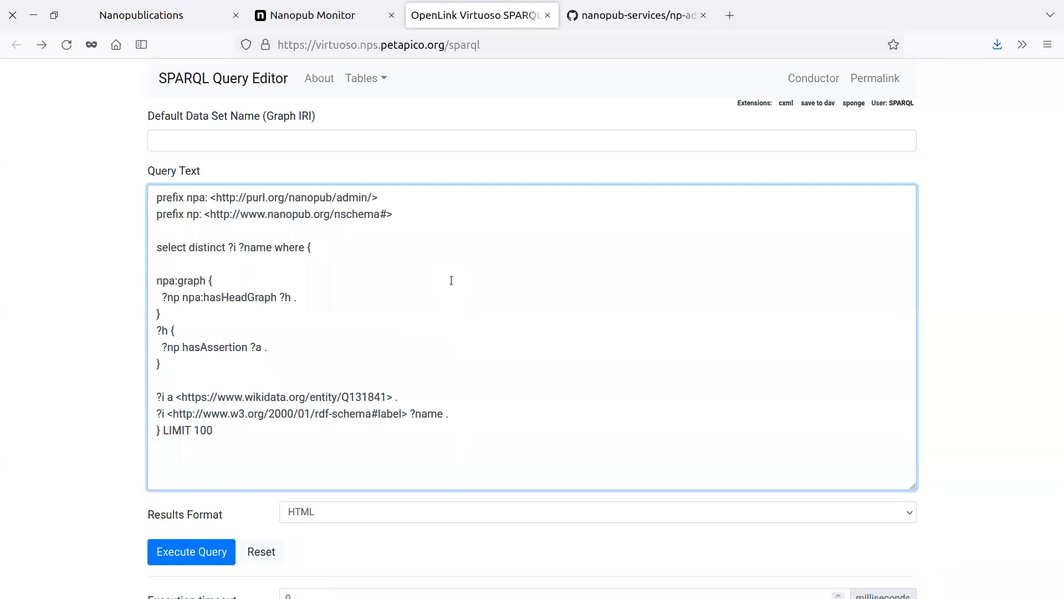
click(244, 268)
key(BackSpace)
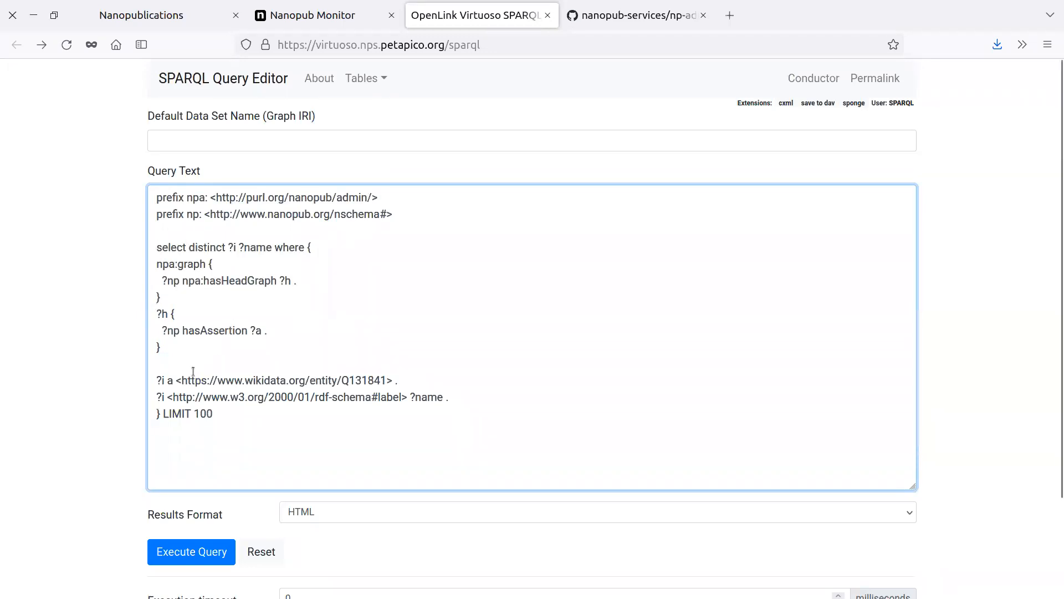
Wrap the type and label patterns of ?i in a "?a { }" block and indent both lines.
text(?a {)
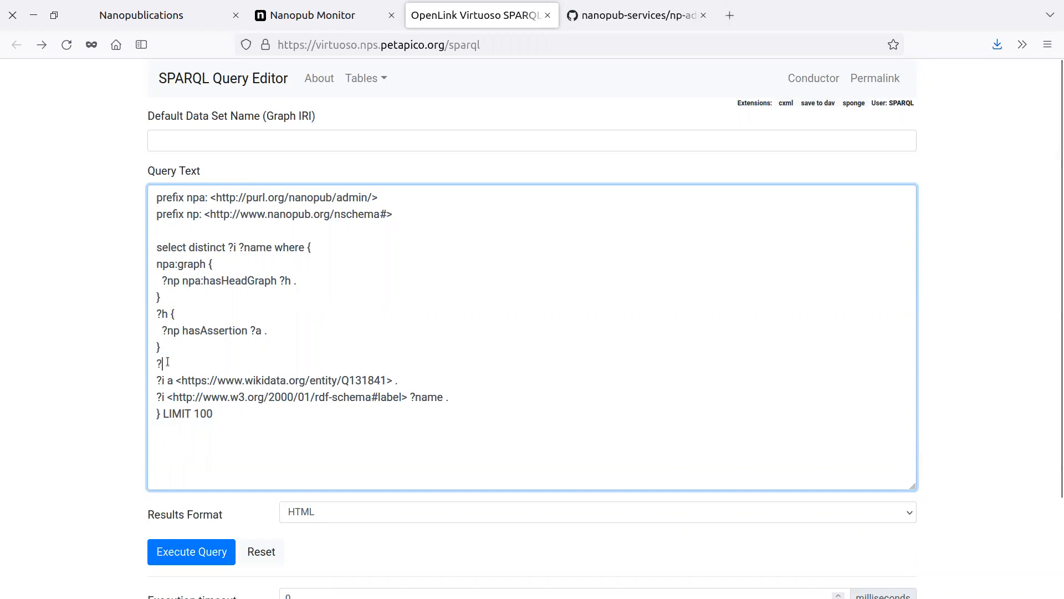
click(154, 382)
click(154, 397)
click(466, 400)
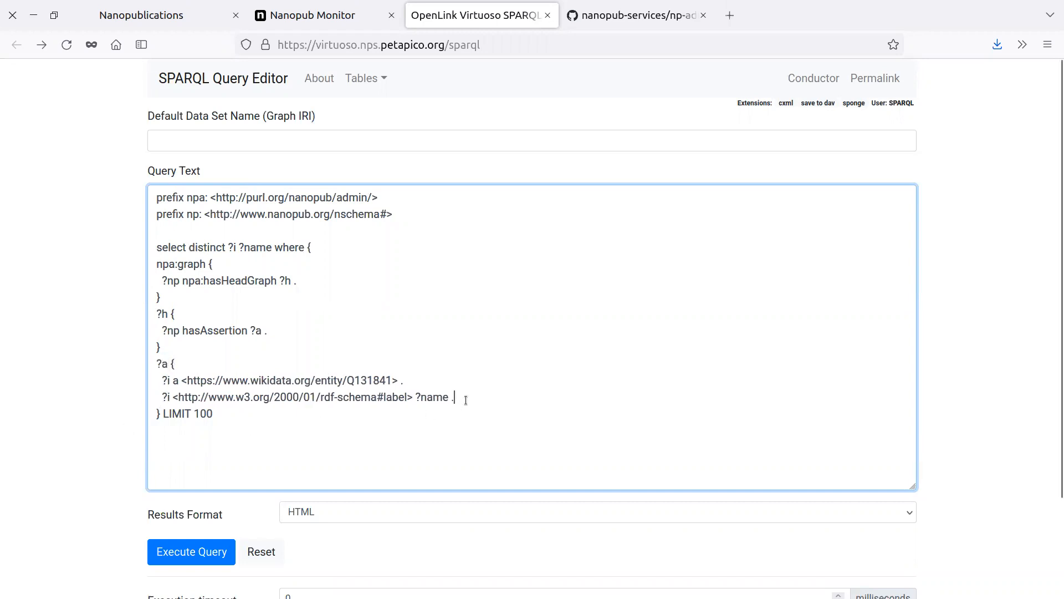
key(Return)
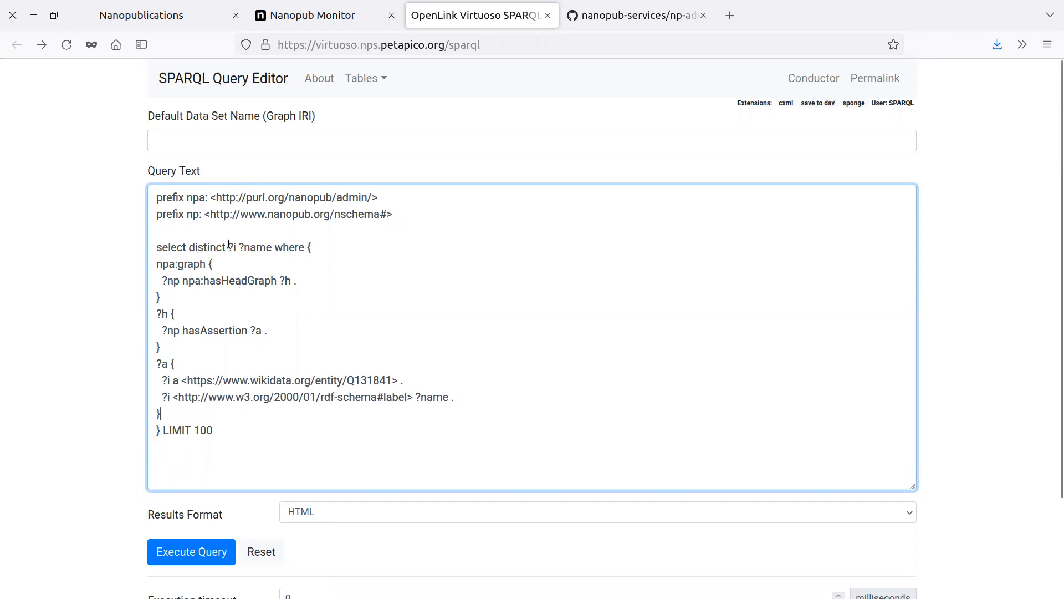
Replace "?i ?name" in the select clause with * and execute the query.
drag(230, 247, 272, 248)
text(*)
click(175, 548)
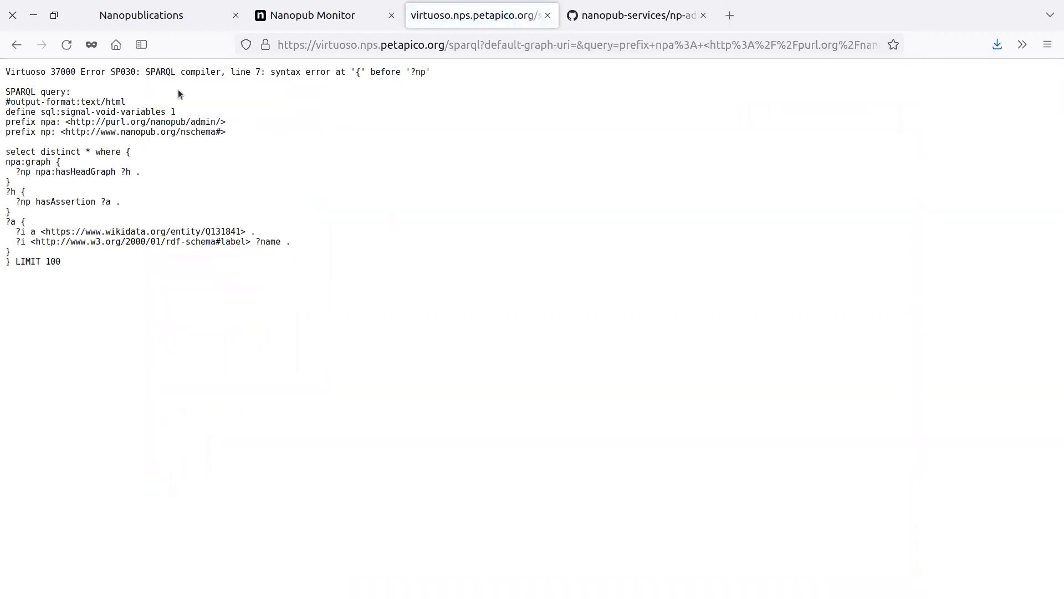
Return to the query editor, enlarge the query text box and insert the keyword graph before the npa:graph block.
click(16, 45)
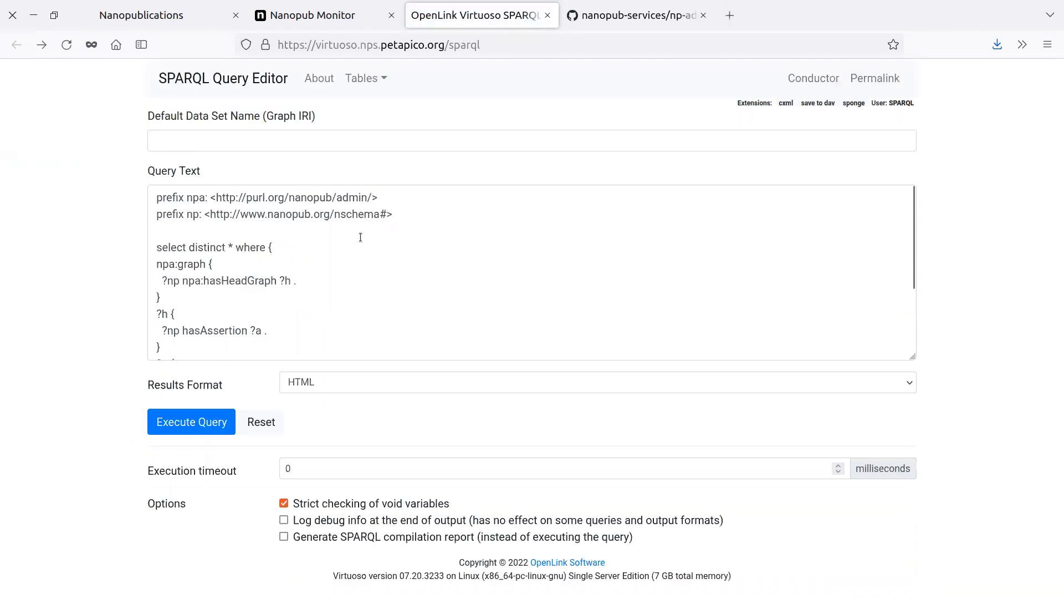
click(270, 256)
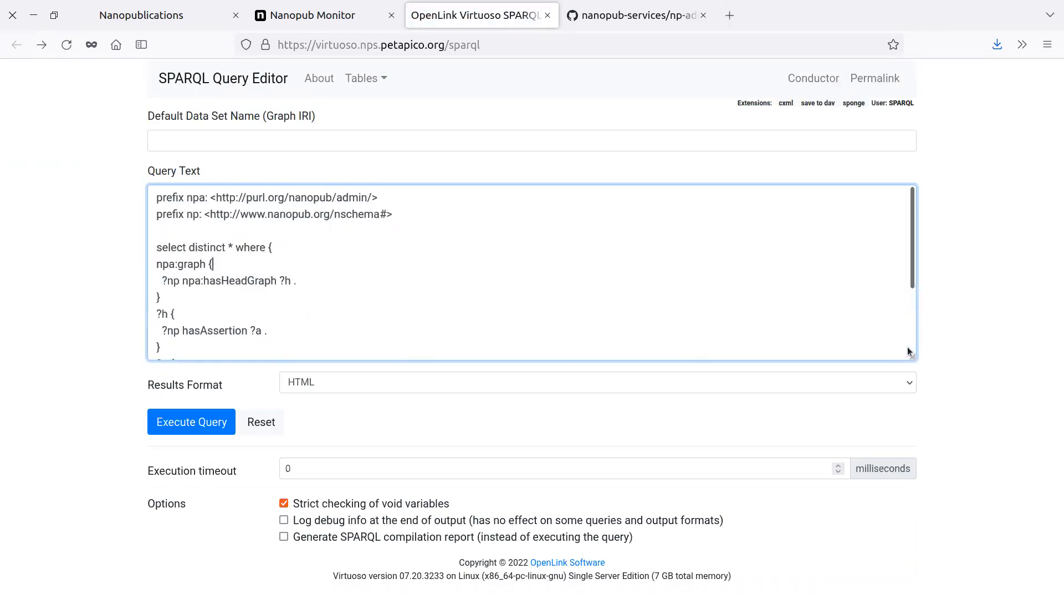
drag(912, 357, 854, 492)
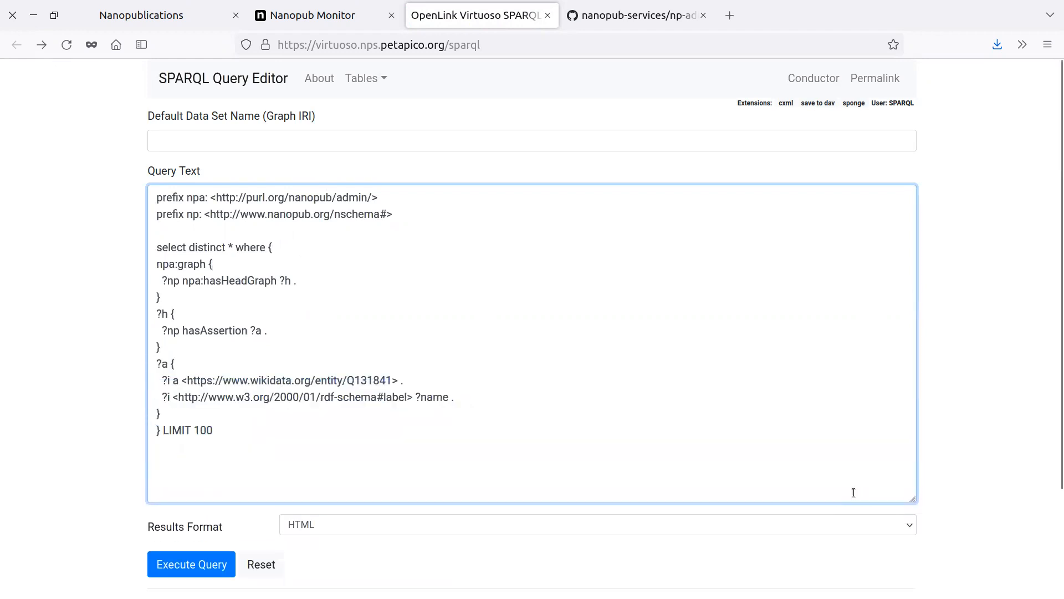
click(277, 312)
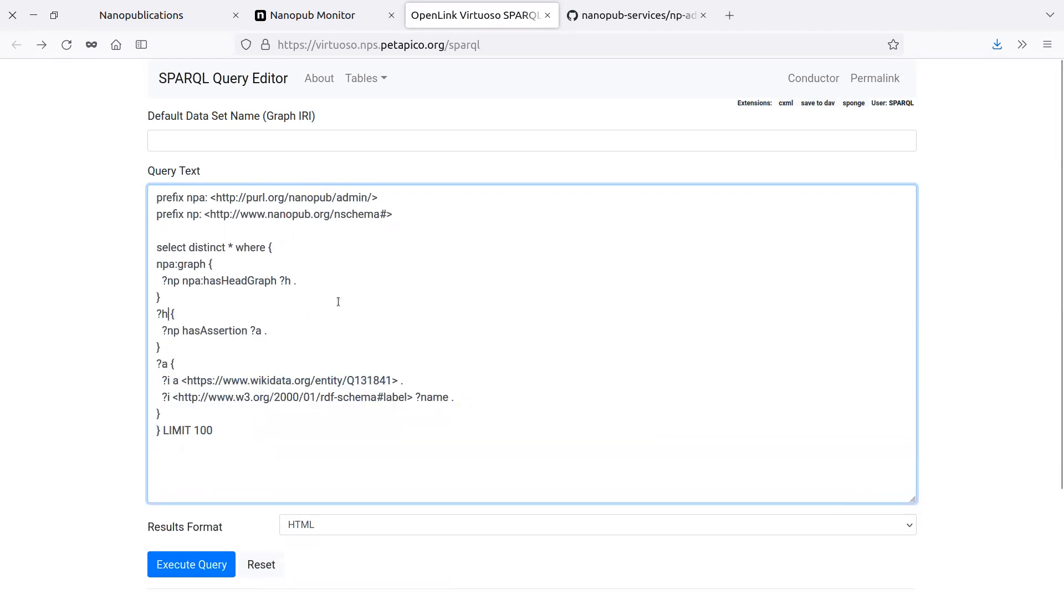
key(Left)
key(Left)
text(graph)
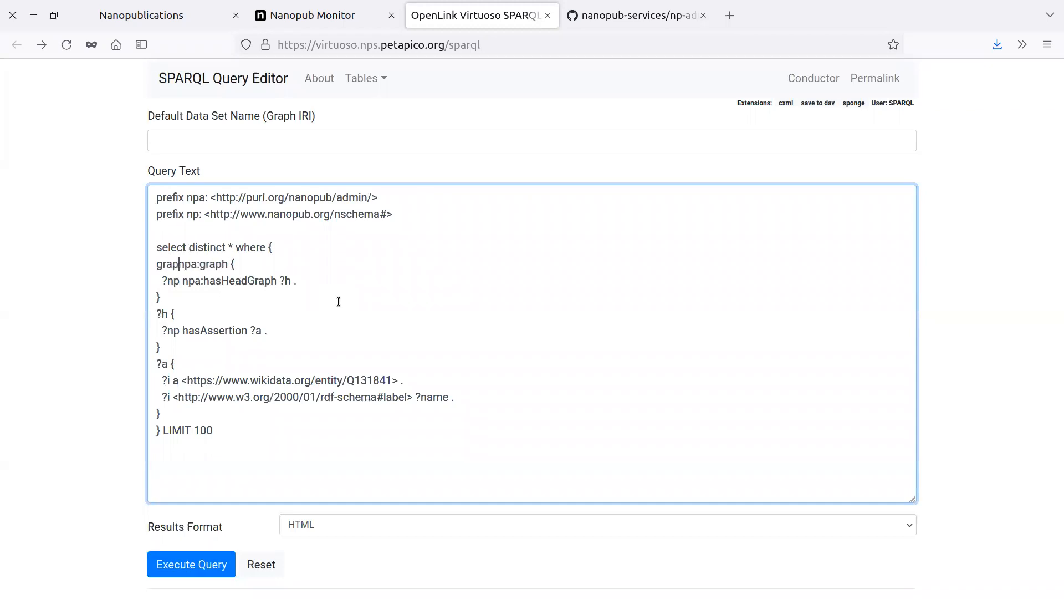
Insert the keyword graph before the ?h and ?a blocks and execute the query.
key(Left)
key(Left)
key(Left)
key(Left)
text(graph)
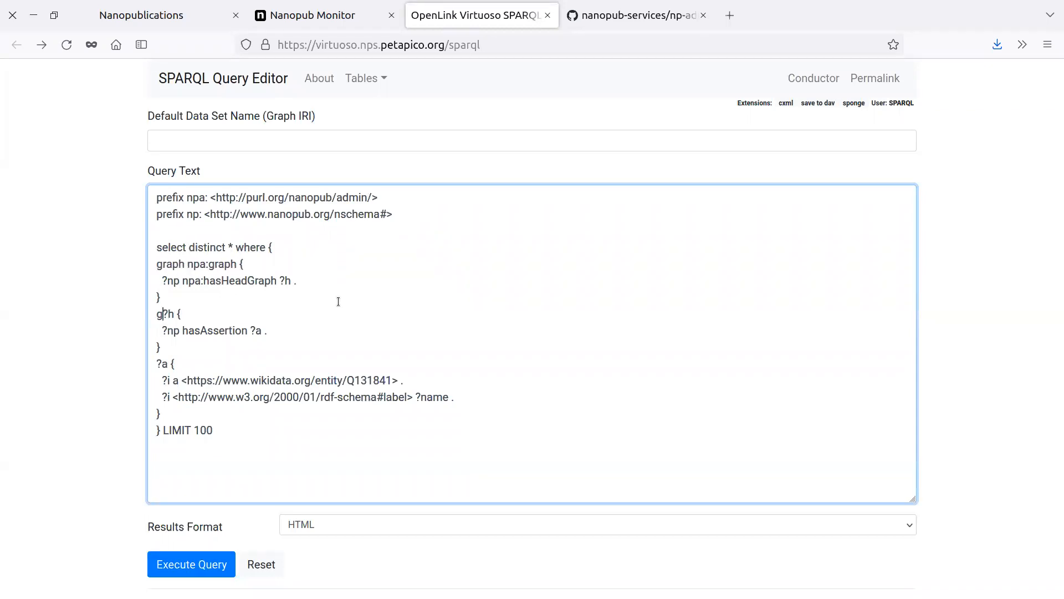
key(Up)
key(Left)
text(graph)
click(197, 561)
Add the np: prefix to hasAssertion in the ?h block, execute the query and look across the result columns.
click(17, 45)
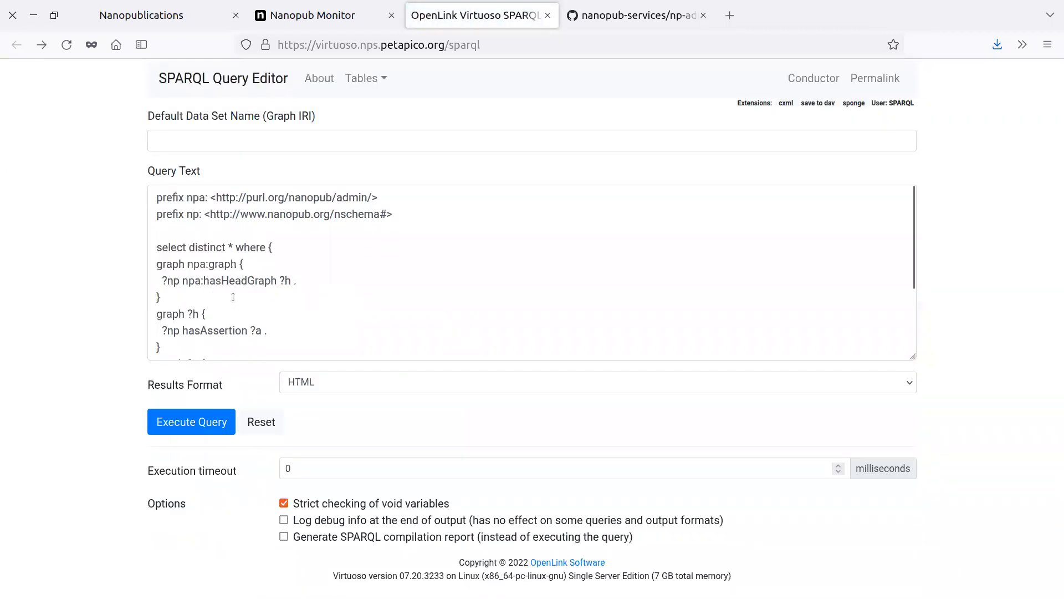
click(183, 331)
text(np:)
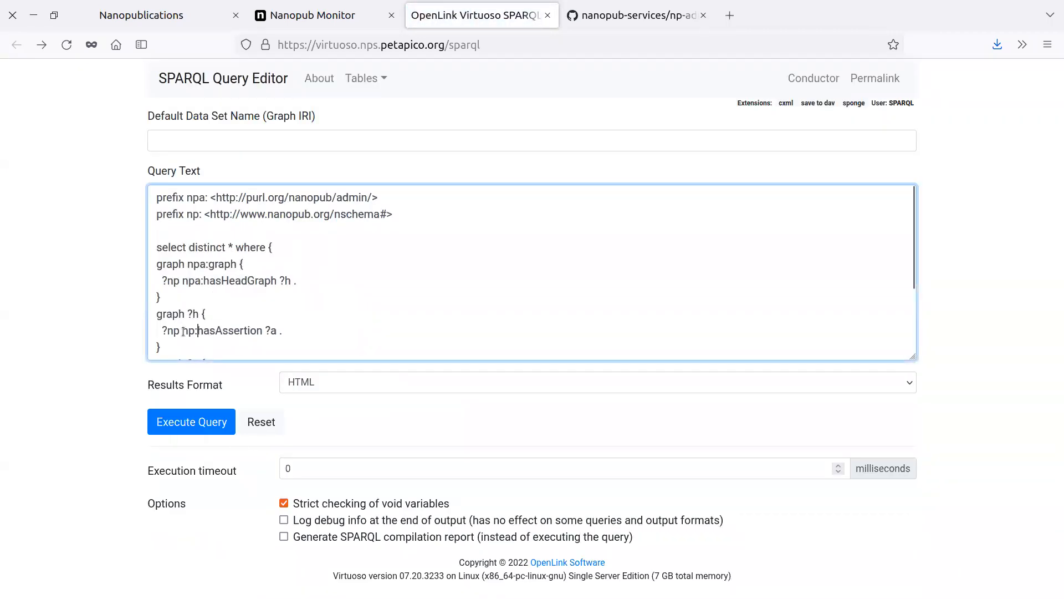
click(217, 416)
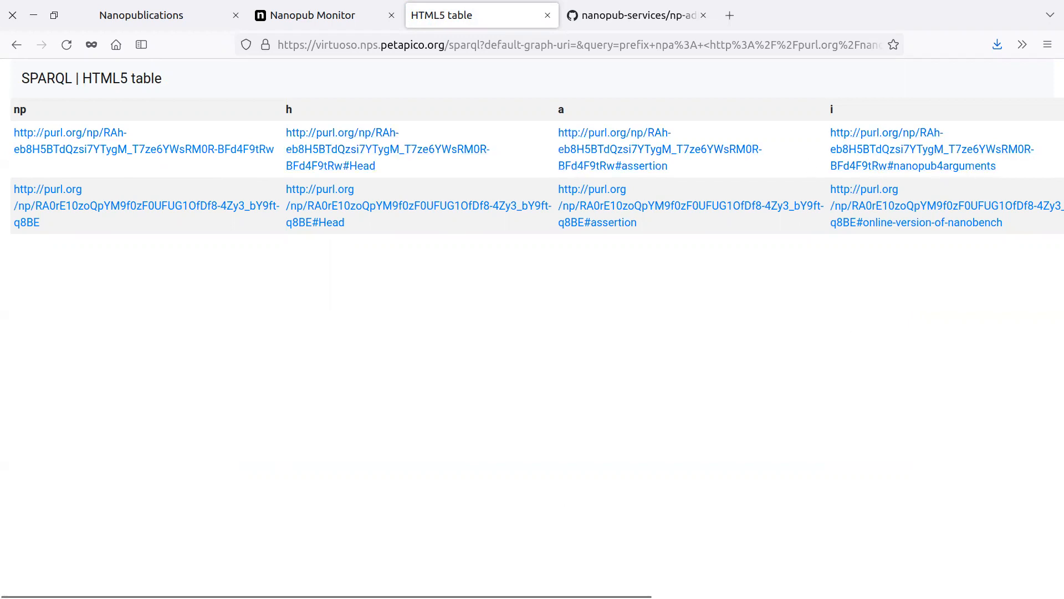
drag(488, 596, 263, 488)
Add "?np npa:hasValidSignatureForPublicKey ?pubkey ." to the npa:graph block, copying the predicate from np-admin-graph.trig, and execute the query.
click(16, 44)
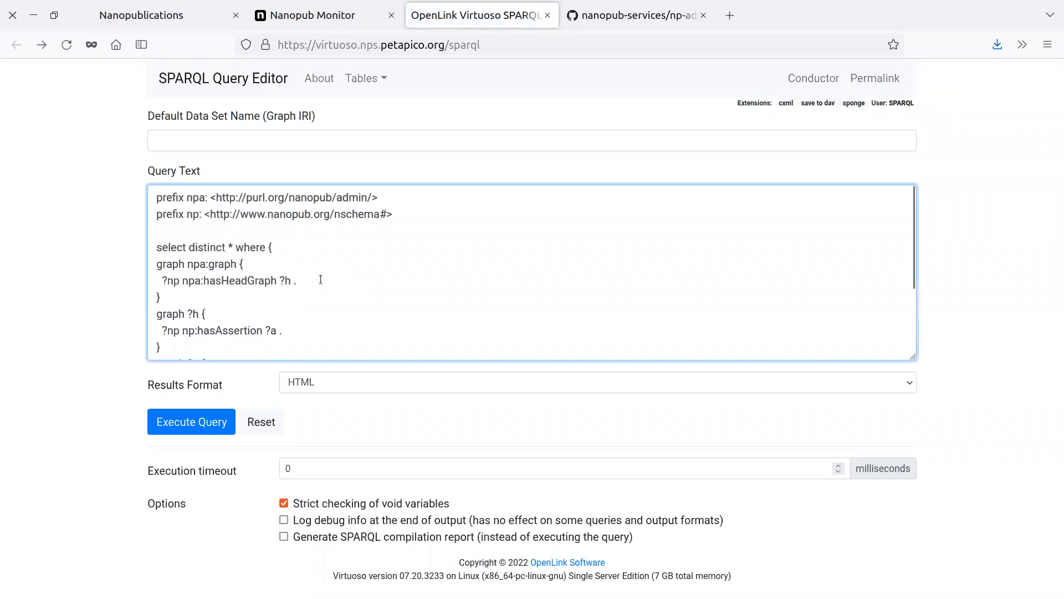
key(Return)
text(?)
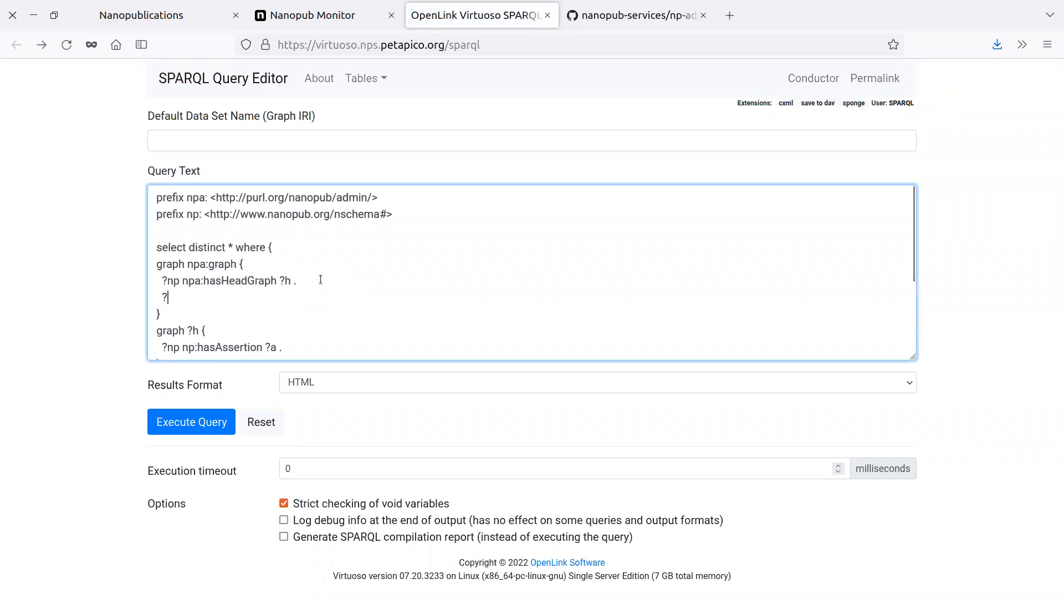
text(np)
click(632, 15)
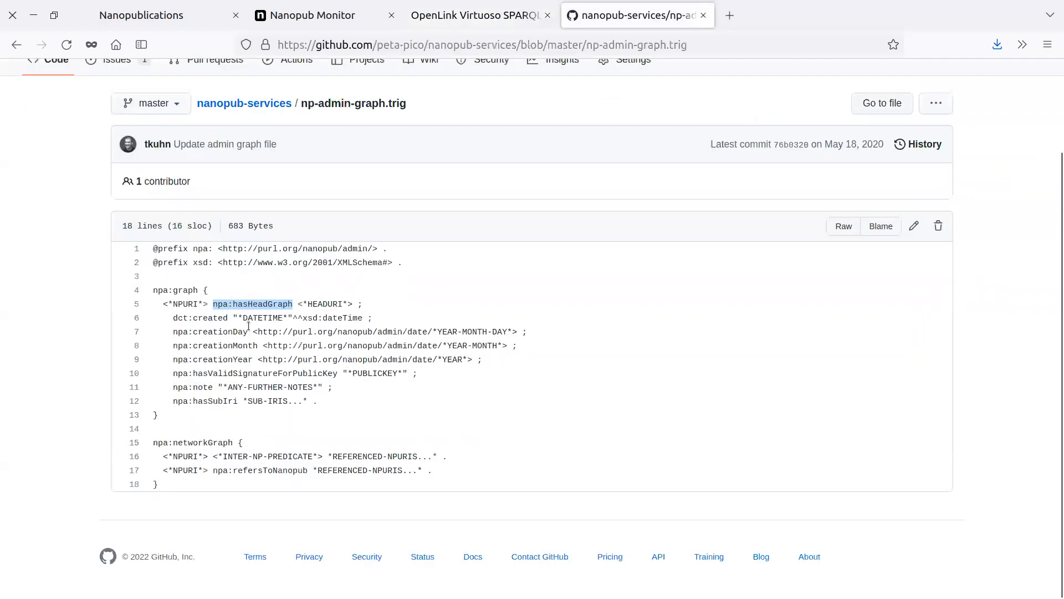
drag(174, 376, 338, 374)
key(ctrl+c)
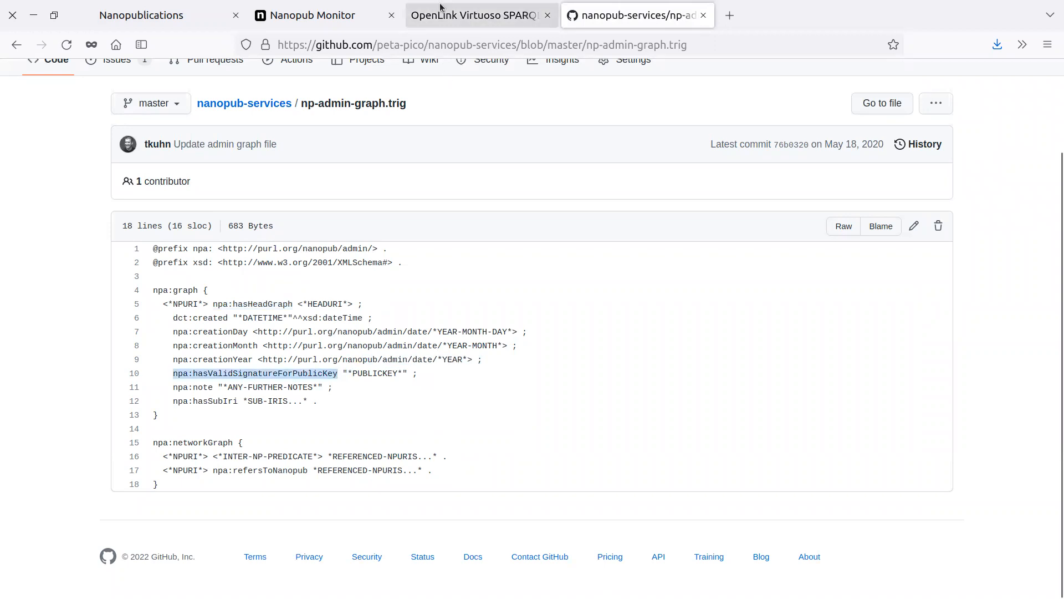
click(434, 8)
key(ctrl+v)
text(?pubke)
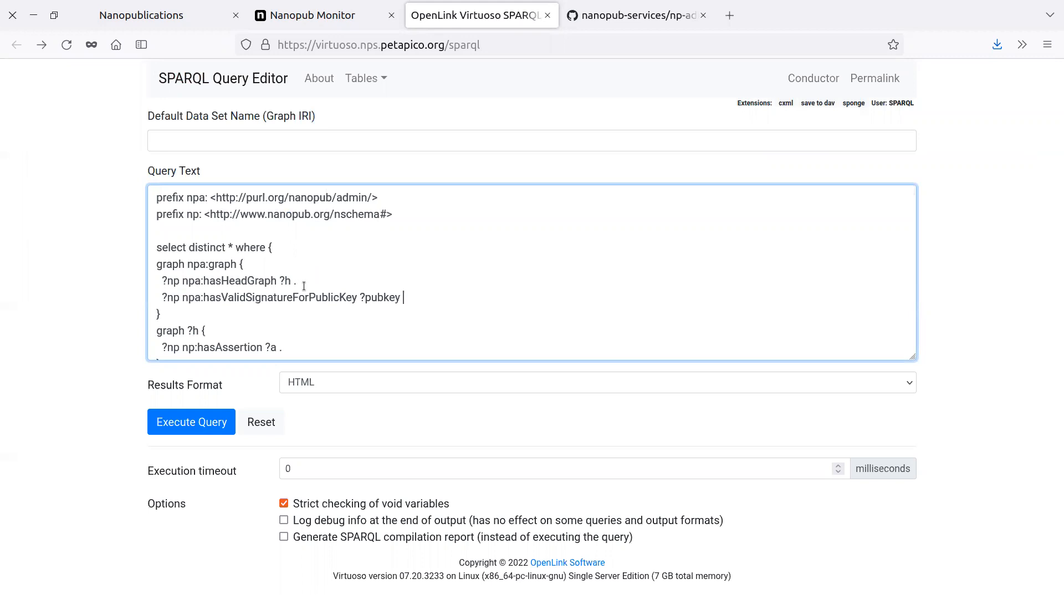
click(190, 422)
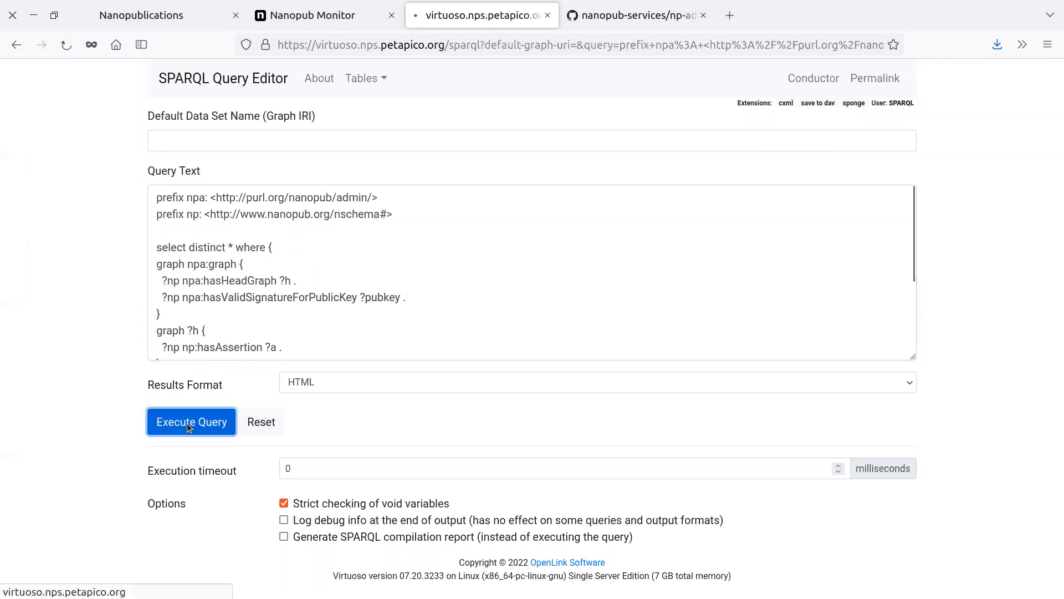
Examine the pubkey values and the remaining columns of the results table.
scroll(532, 333, right, 15)
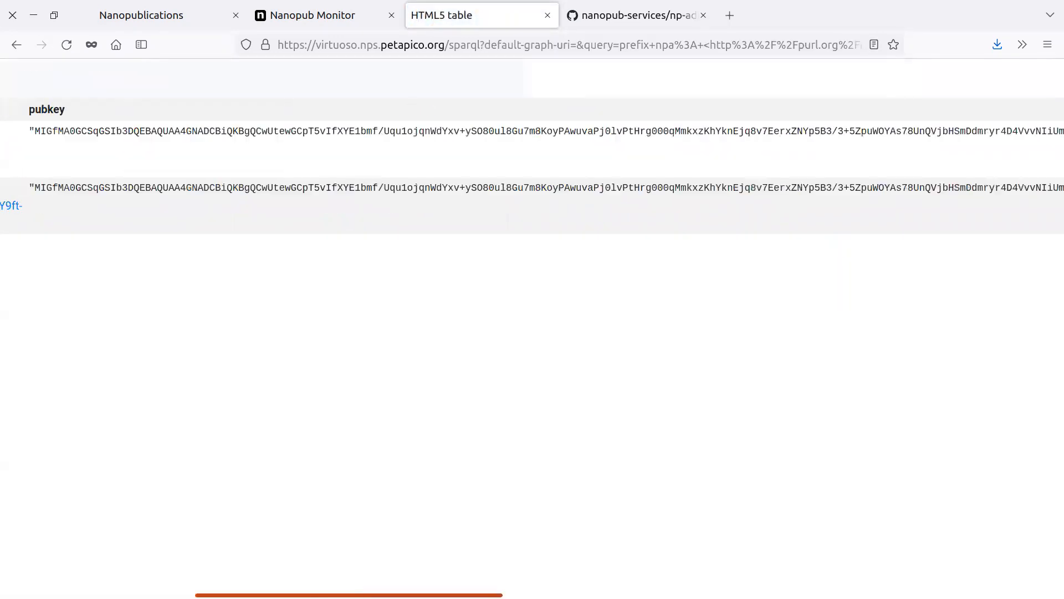
scroll(532, 333, right, 3)
scroll(533, 332, left, 15)
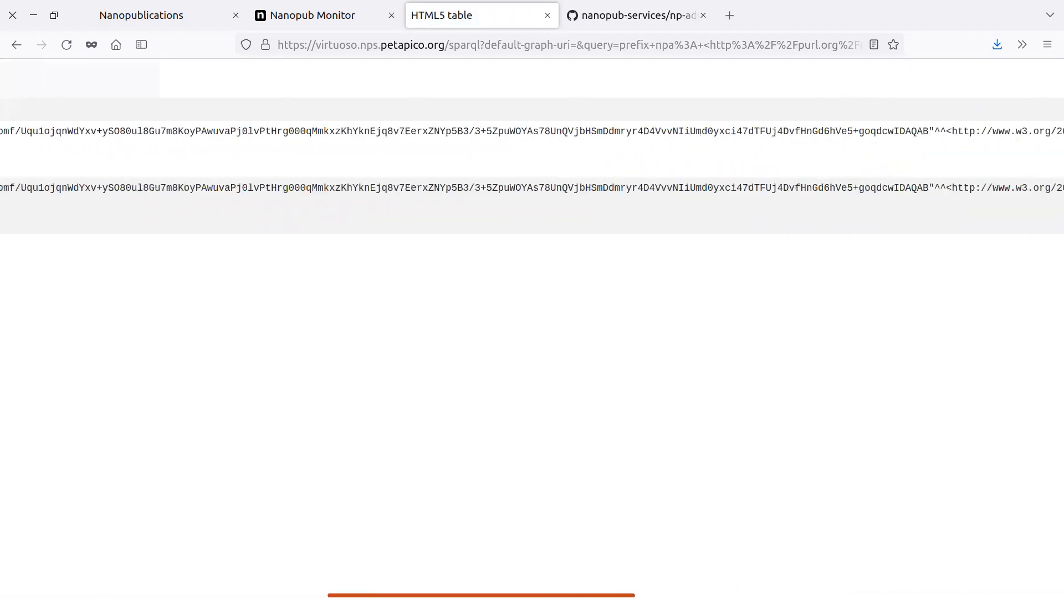
scroll(532, 332, right, 1)
scroll(532, 333, right, 15)
scroll(533, 333, right, 3)
scroll(532, 333, left, 20)
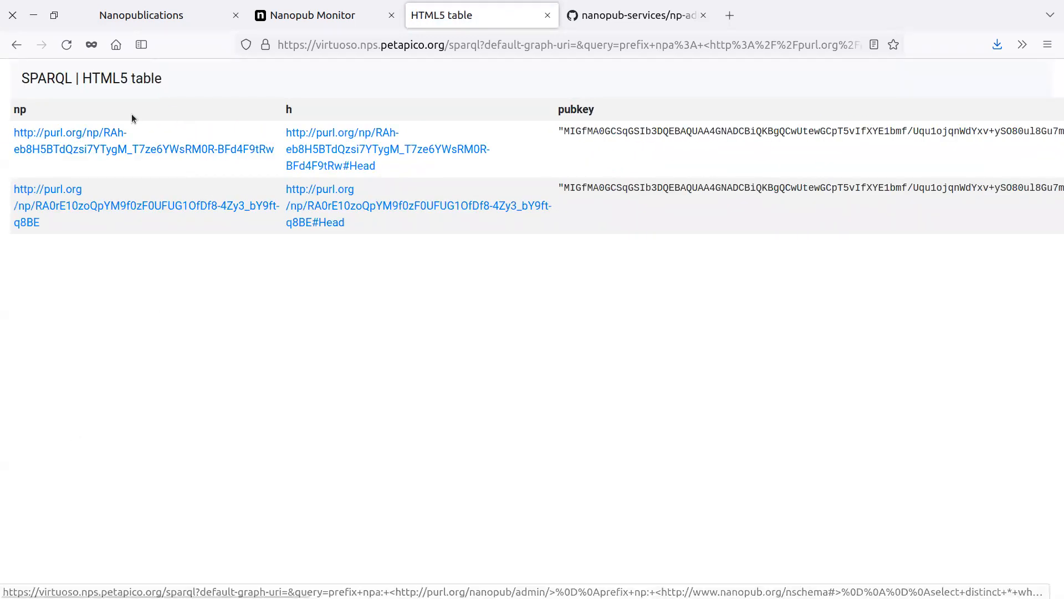
Return to the query editor, review the whole query and execute it again.
click(16, 46)
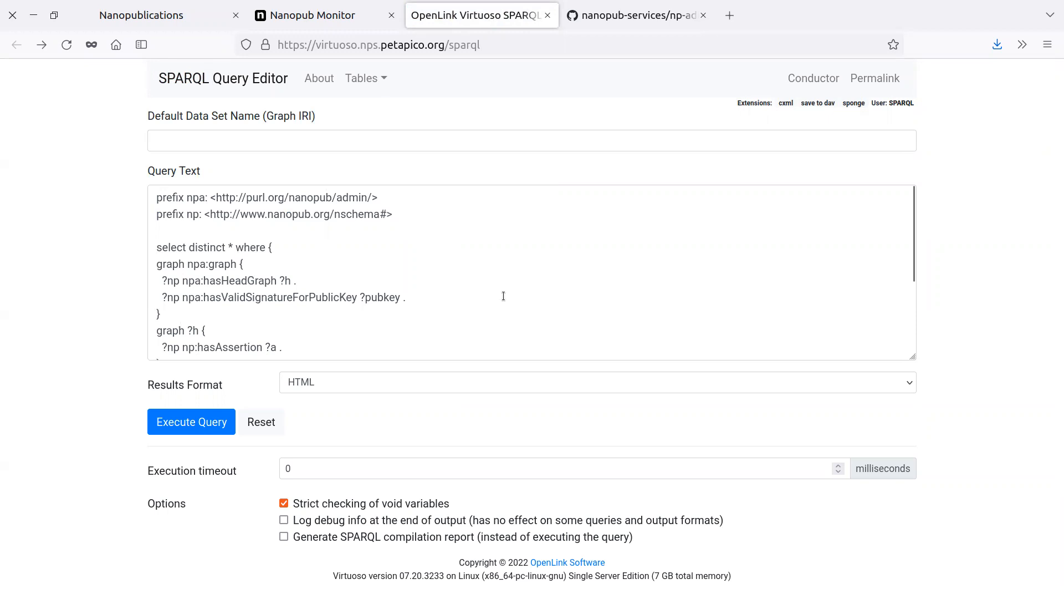
scroll(502, 299, down, 3)
scroll(503, 292, up, 3)
click(219, 421)
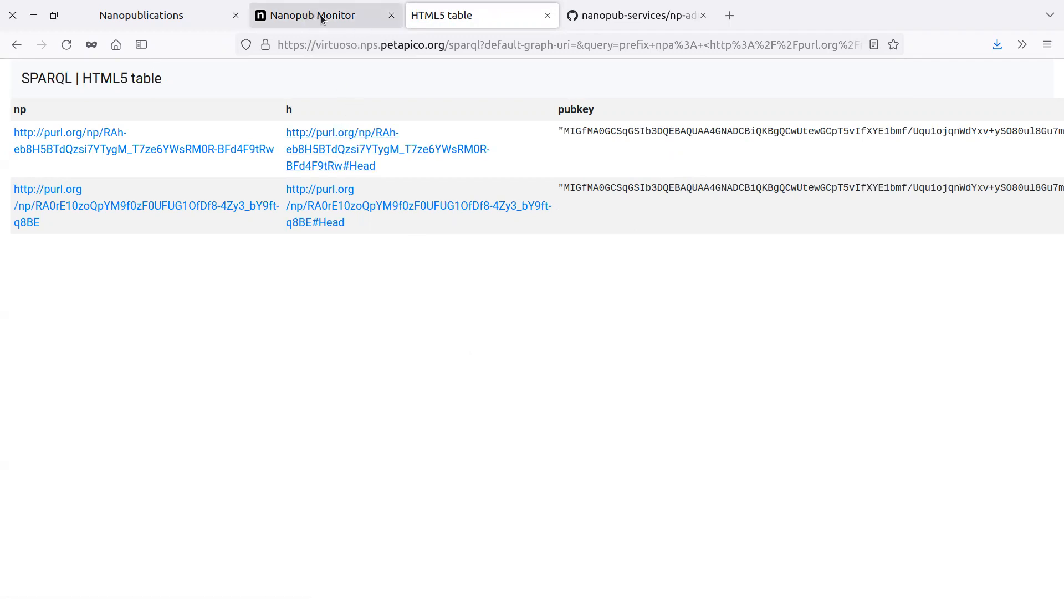
scroll(308, 374, up, 10)
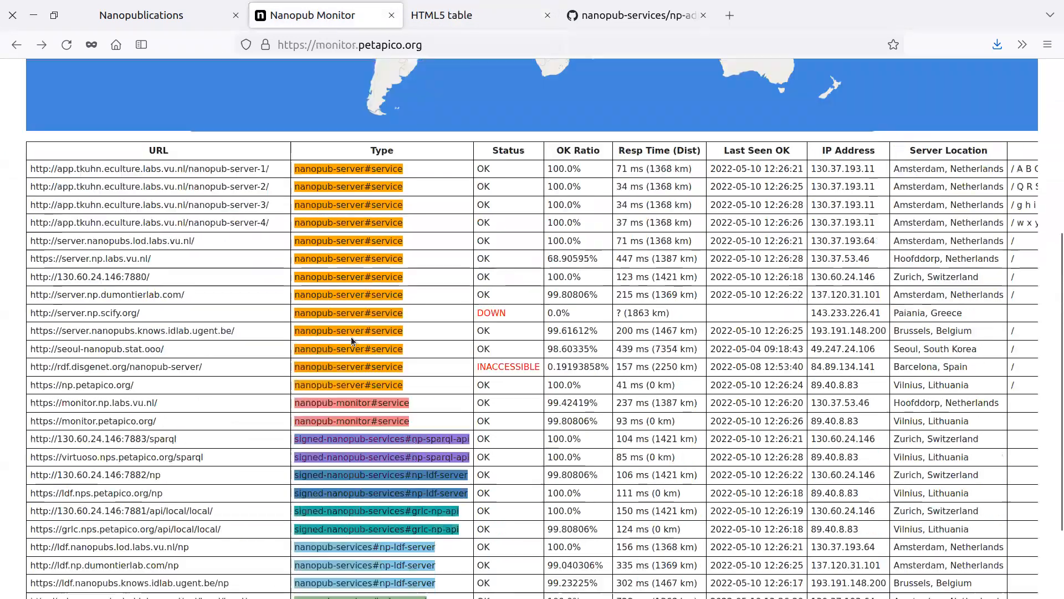
scroll(312, 314, down, 5)
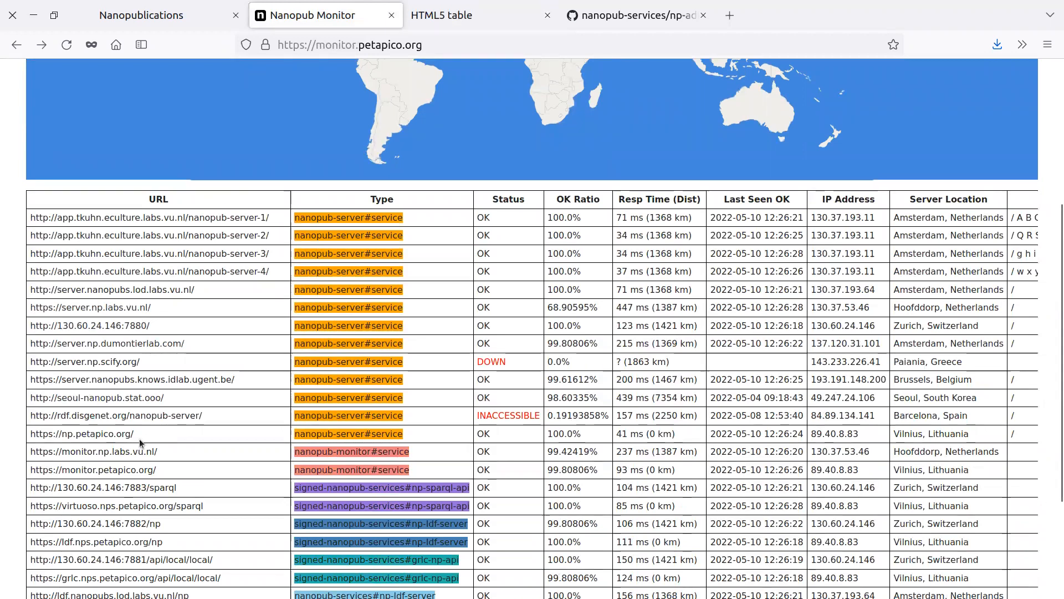
click(110, 435)
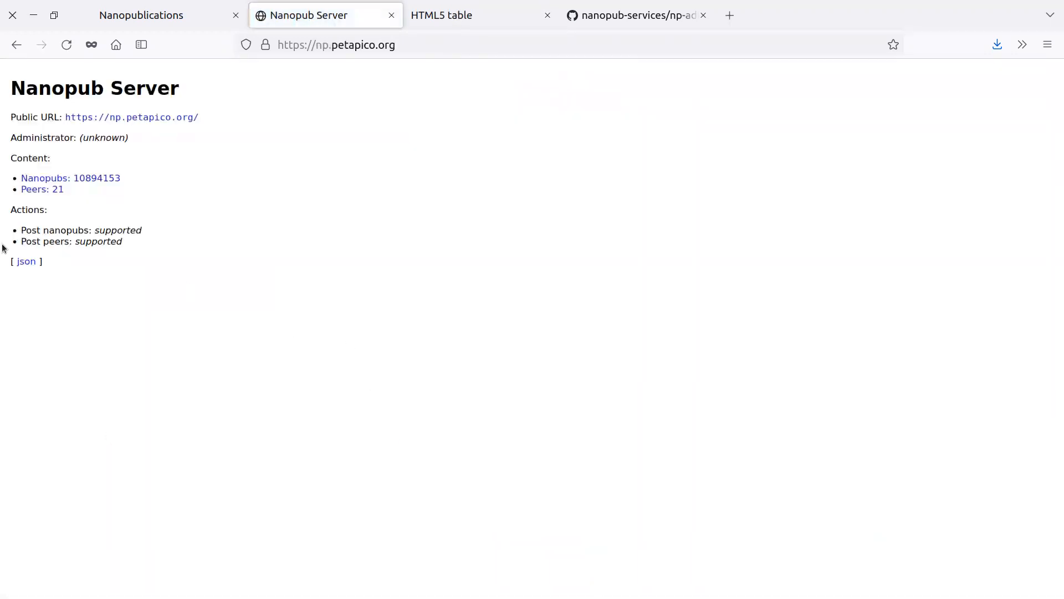
click(31, 264)
click(16, 45)
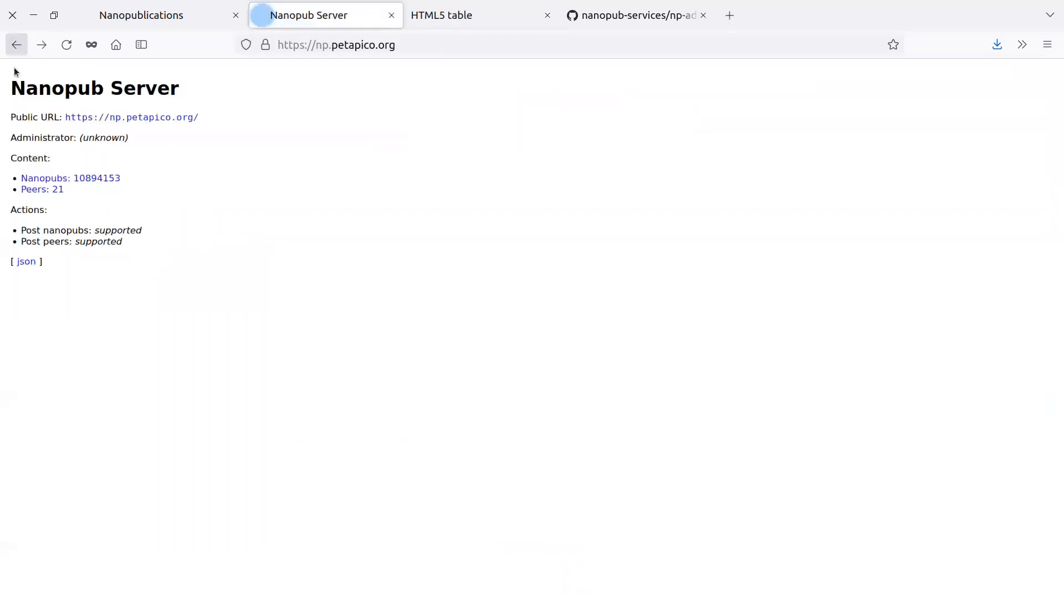
drag(21, 230, 145, 233)
click(151, 229)
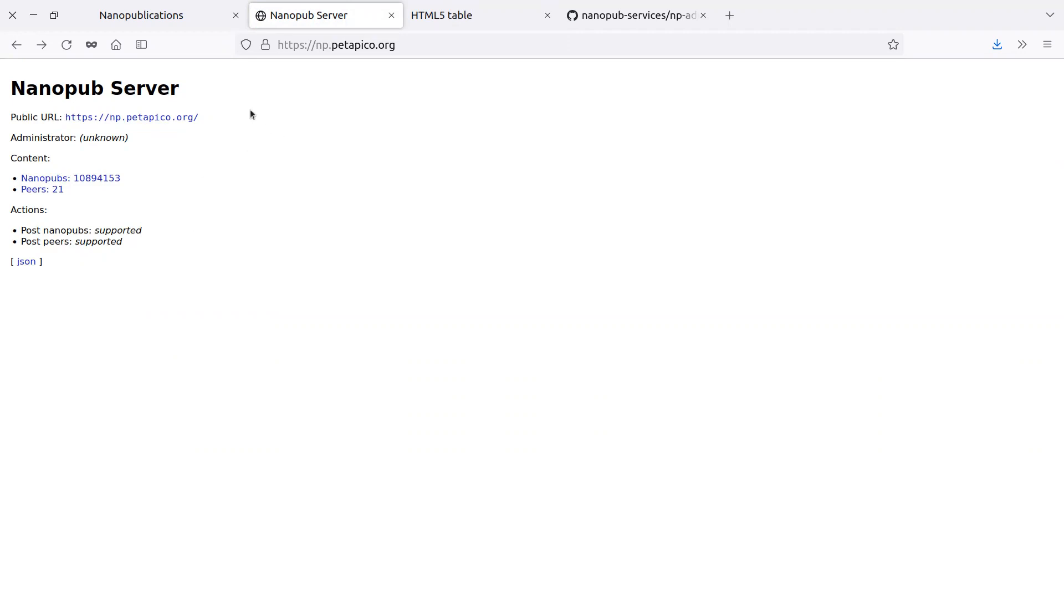
Return to Nanopub Monitor and examine the world map and the full table of services.
click(17, 48)
scroll(405, 174, up, 4)
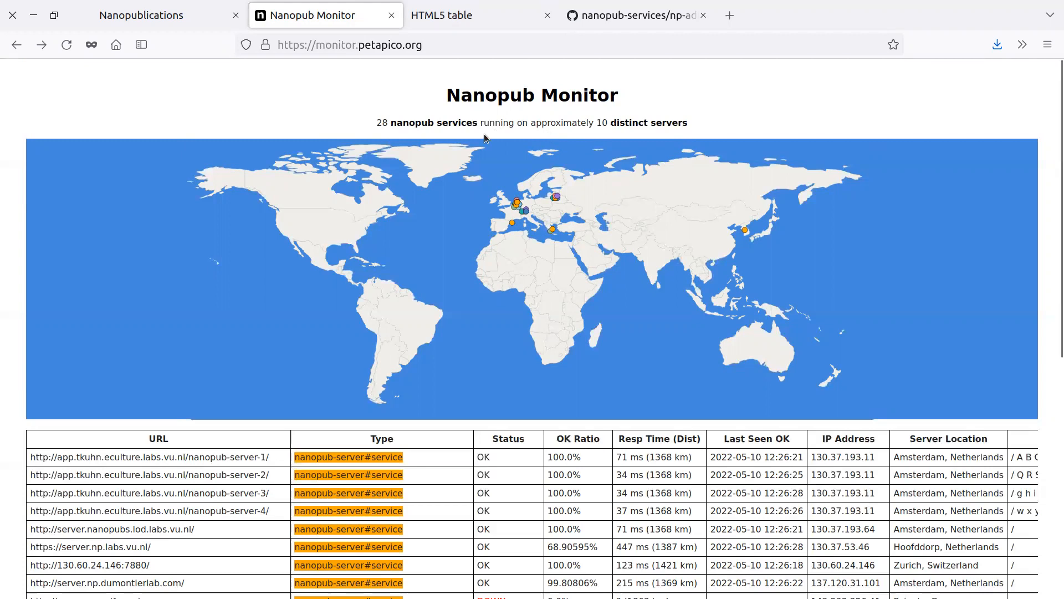
scroll(524, 366, down, 5)
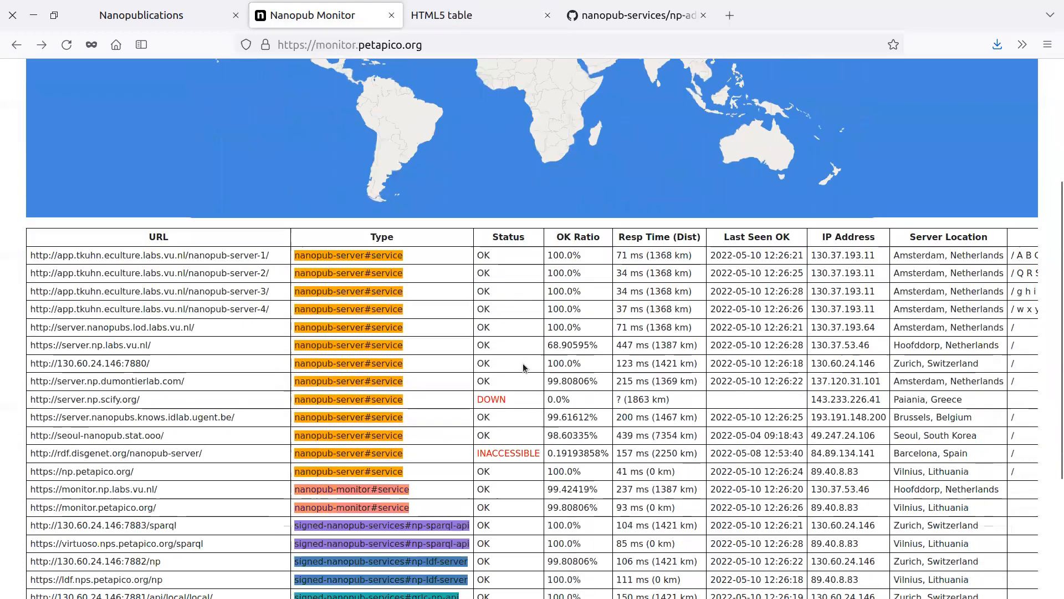
scroll(527, 369, down, 3)
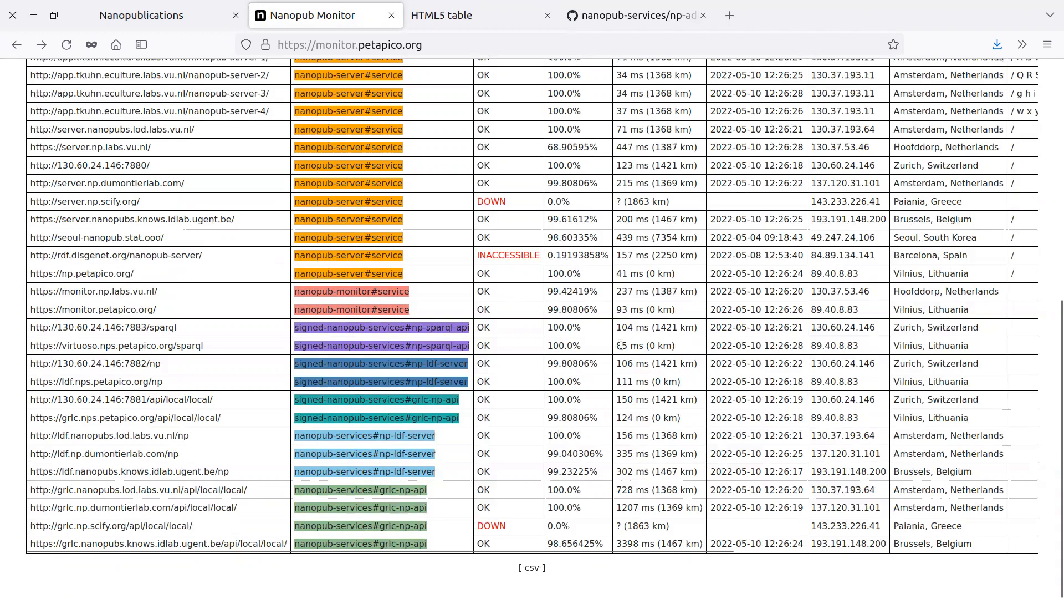
scroll(622, 359, up, 7)
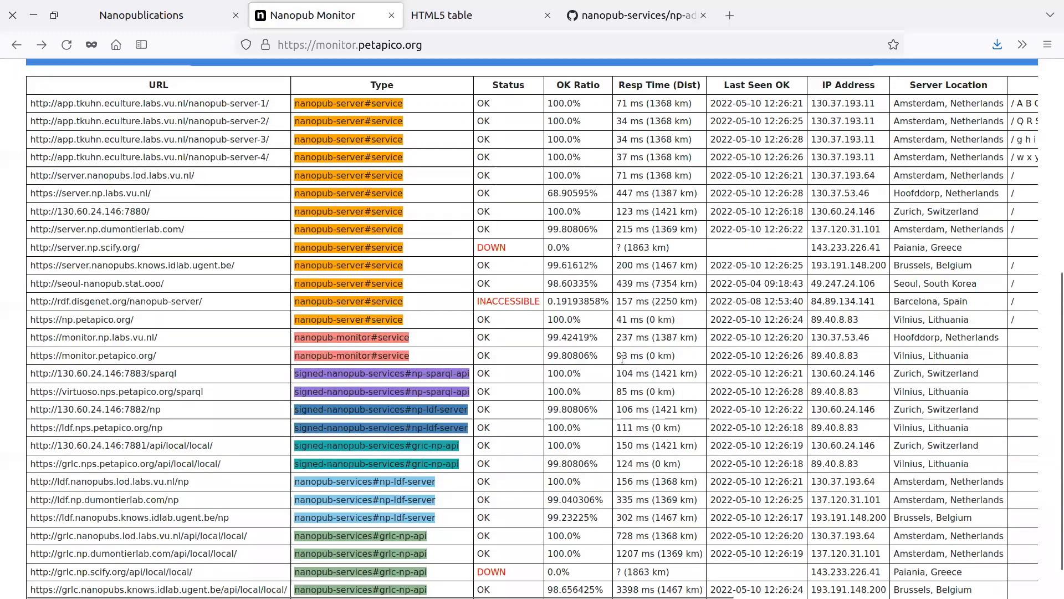